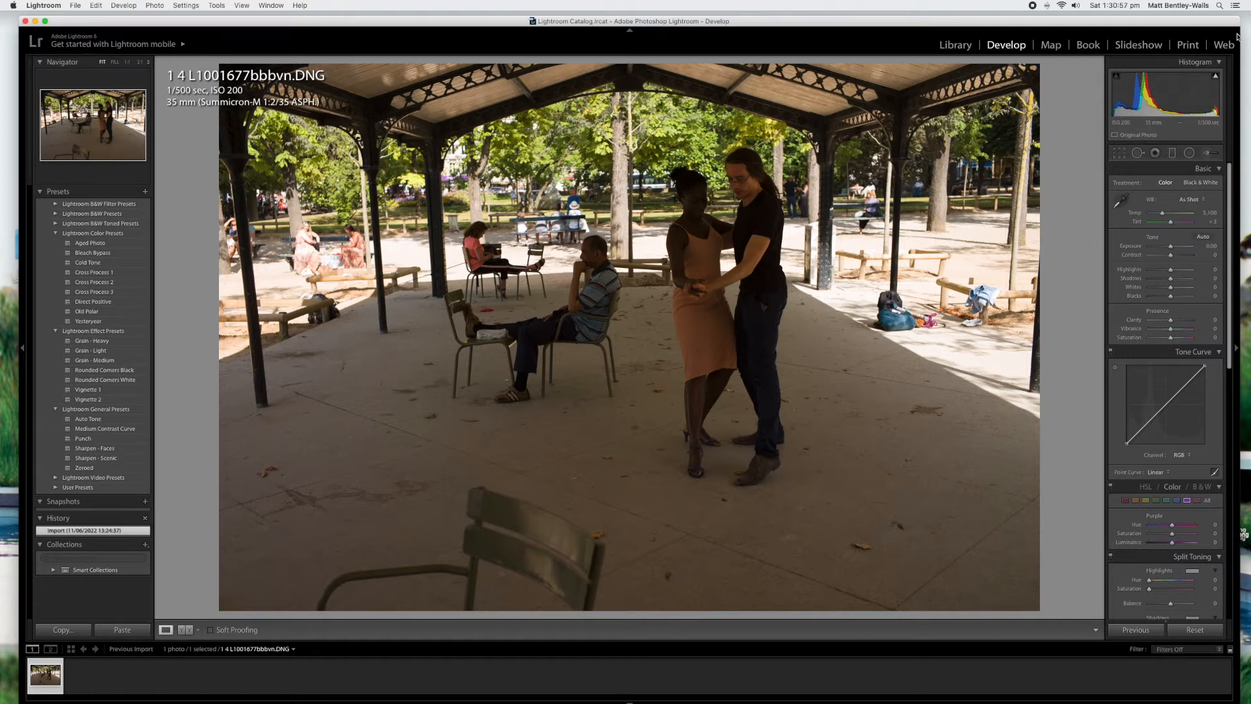
Enable lens profile corrections for the photo with Leica M as the lens make
scroll(1180, 241, "down", 10)
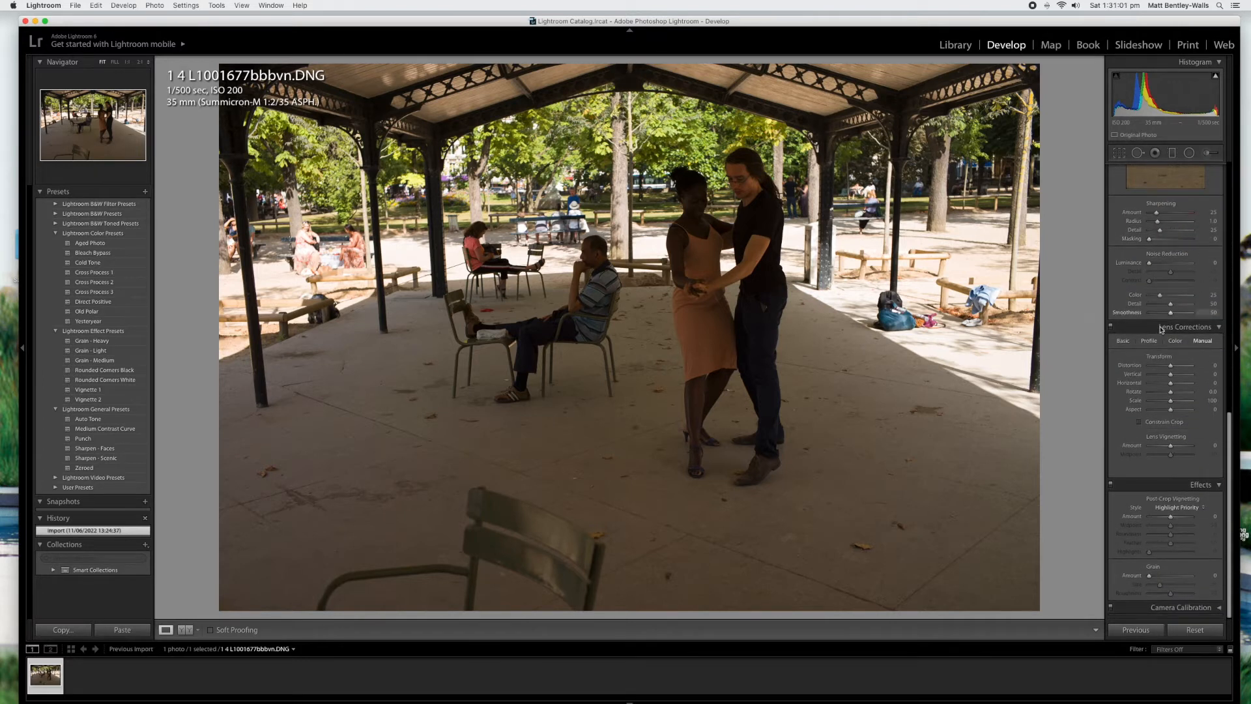
left_click(1148, 341)
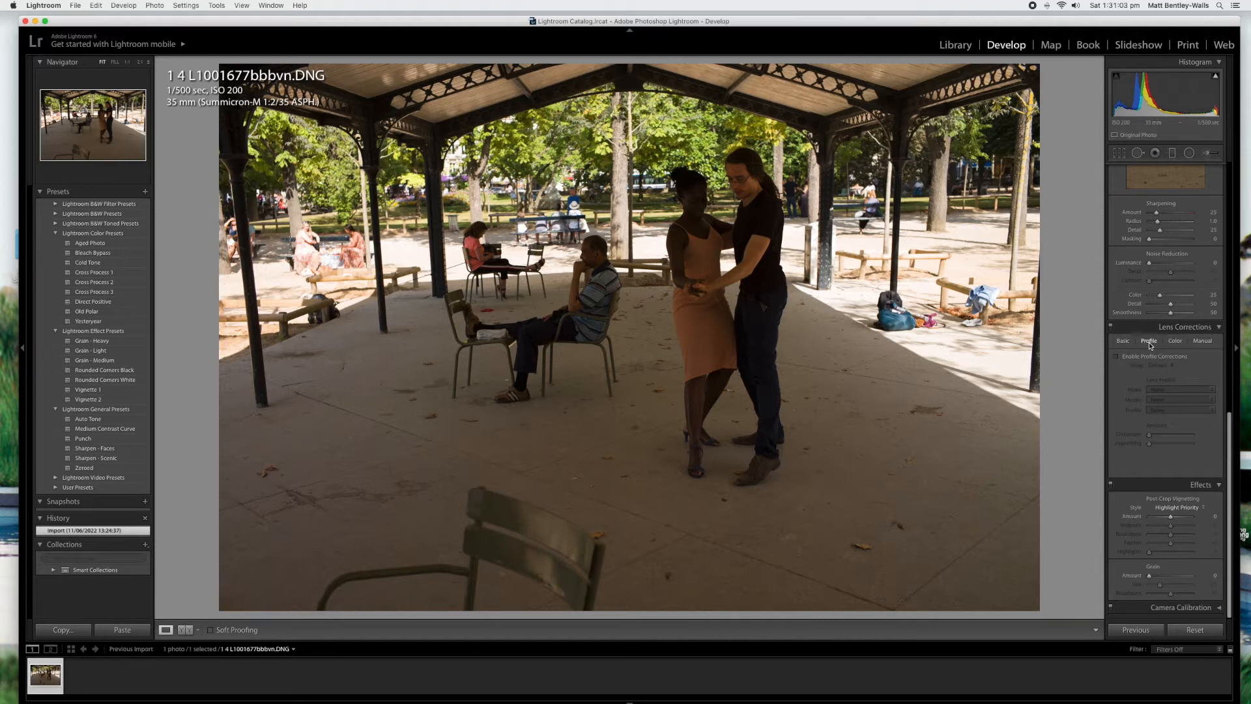
left_click(1116, 357)
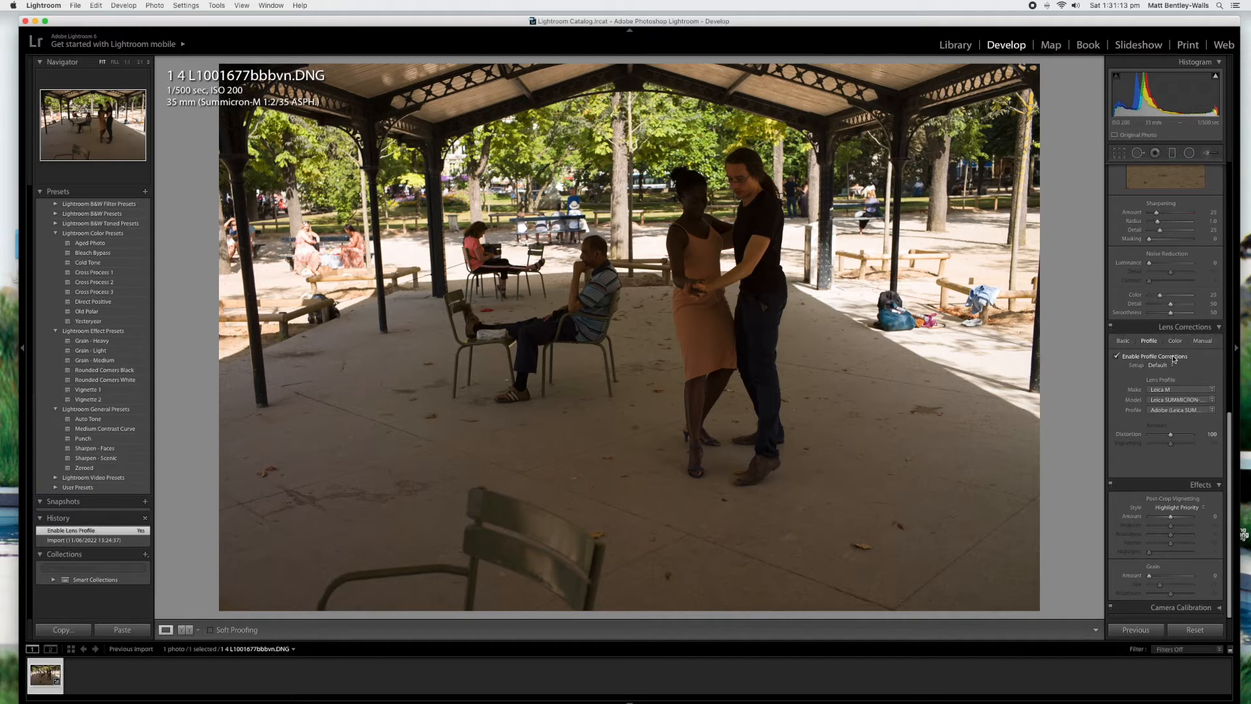
left_click(1160, 391)
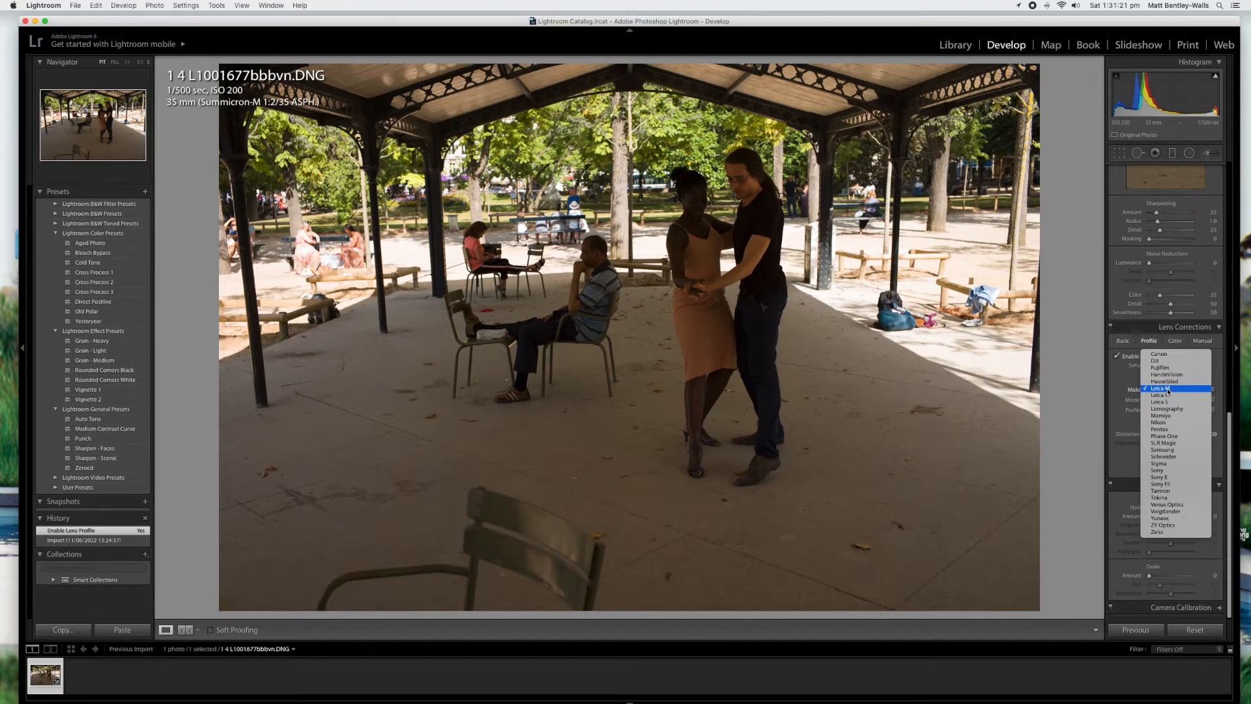
left_click(1168, 389)
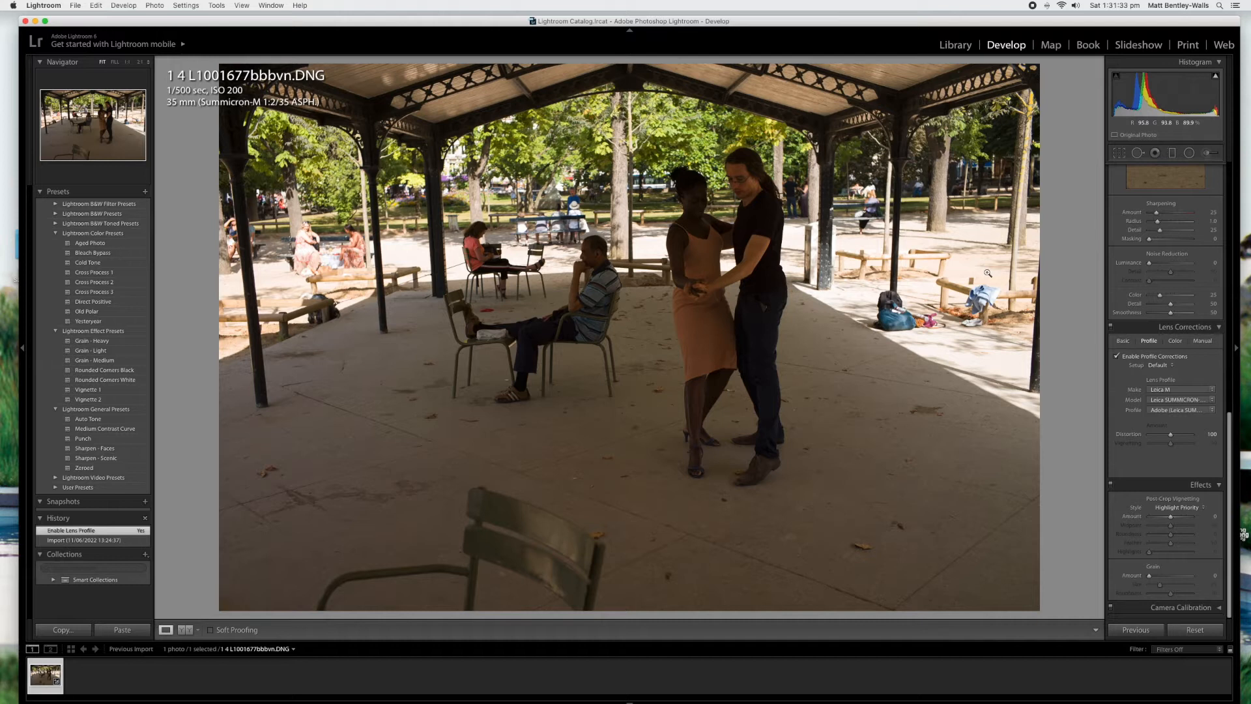
Turn on Constrain Crop in the manual lens corrections and set the Vertical transform to +16
left_click(1203, 341)
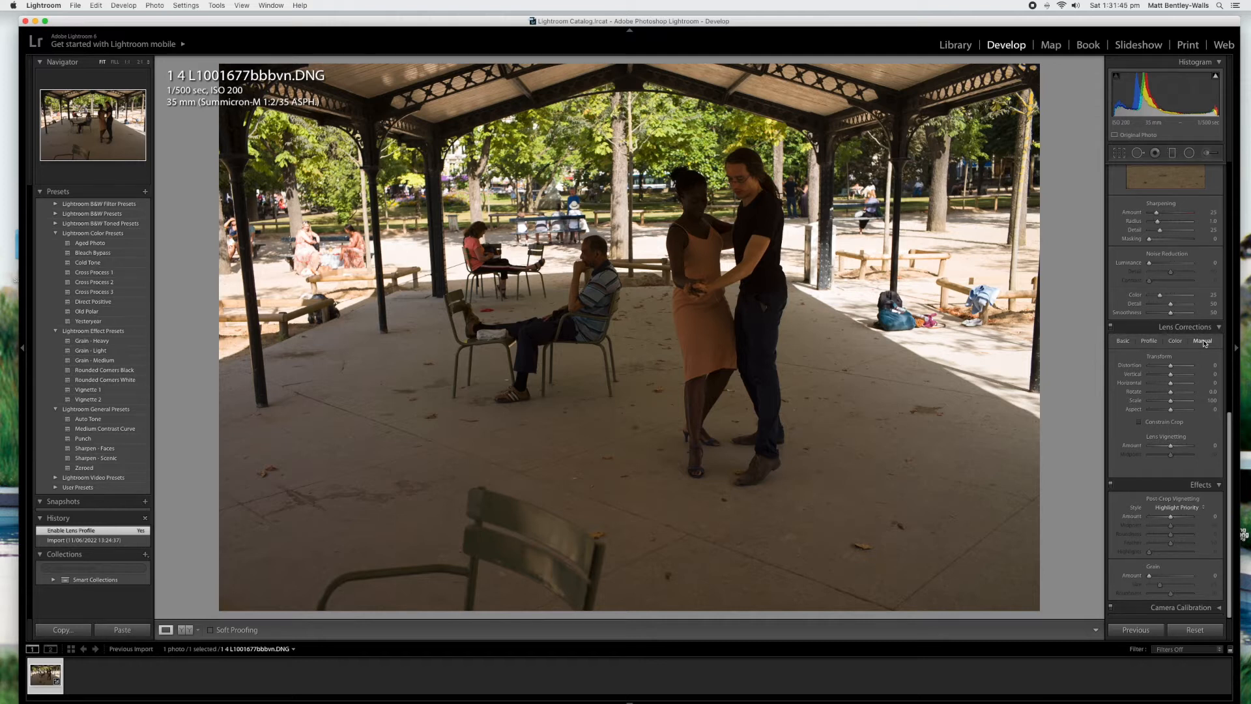
left_click(1139, 423)
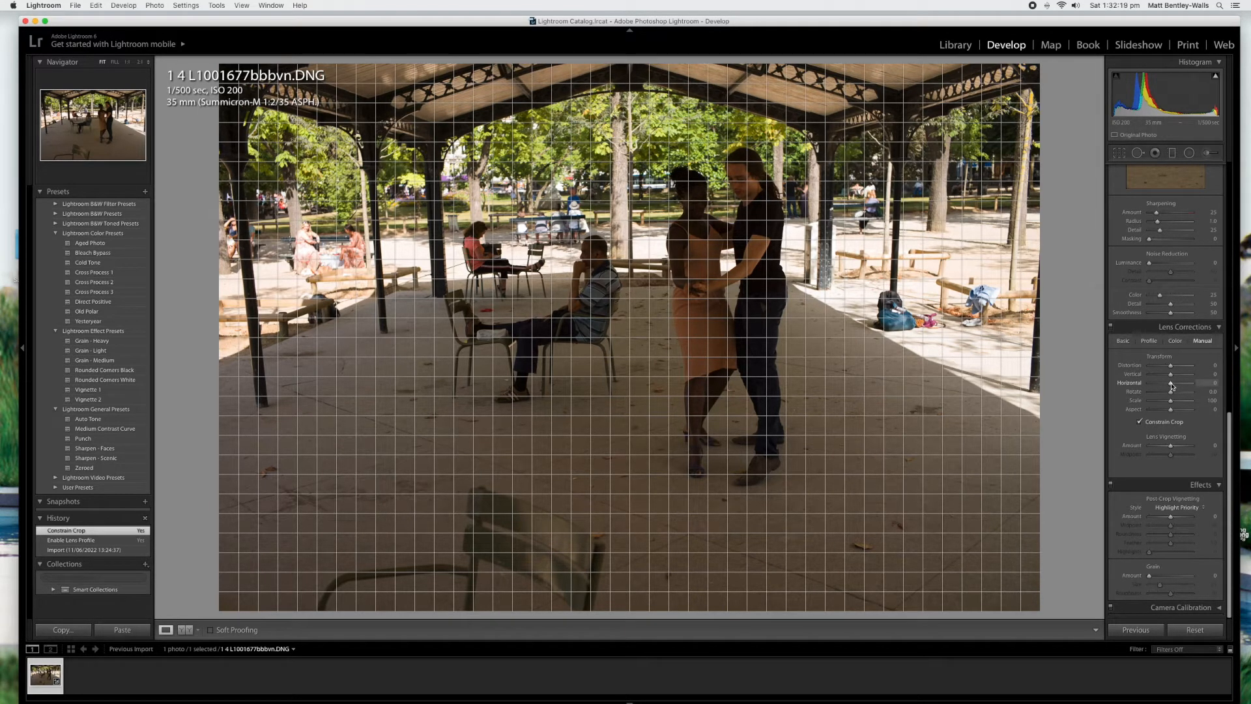
left_click_drag(1171, 385, 1171, 385)
key("Up")
key("Up")
key("Up")
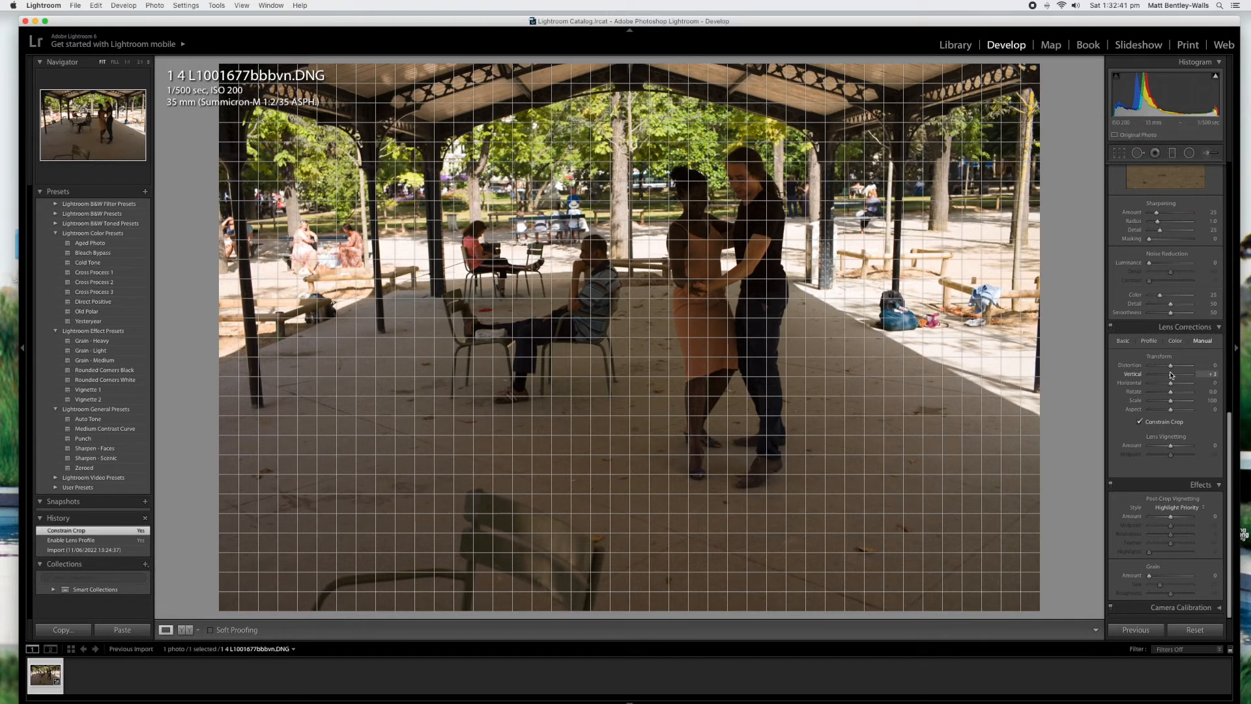
key("Up")
key("Up")
key("Up")
key("Up")
key("Up")
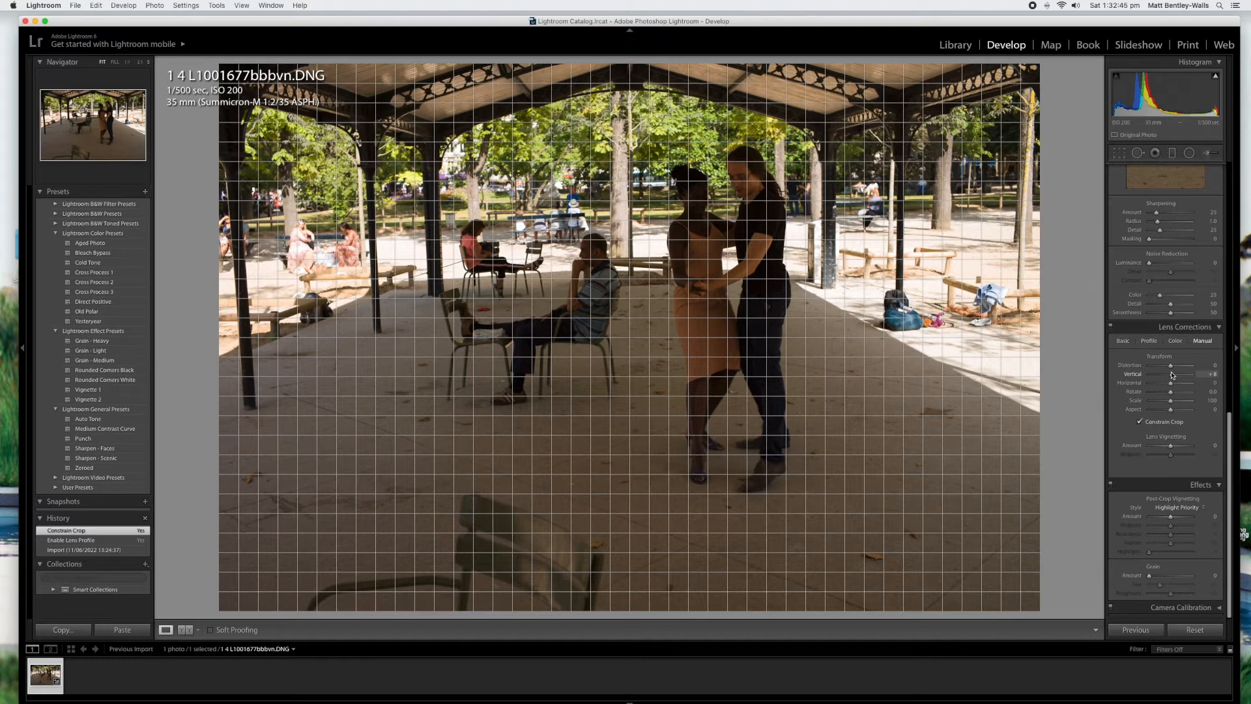
key("Up")
key("Up")
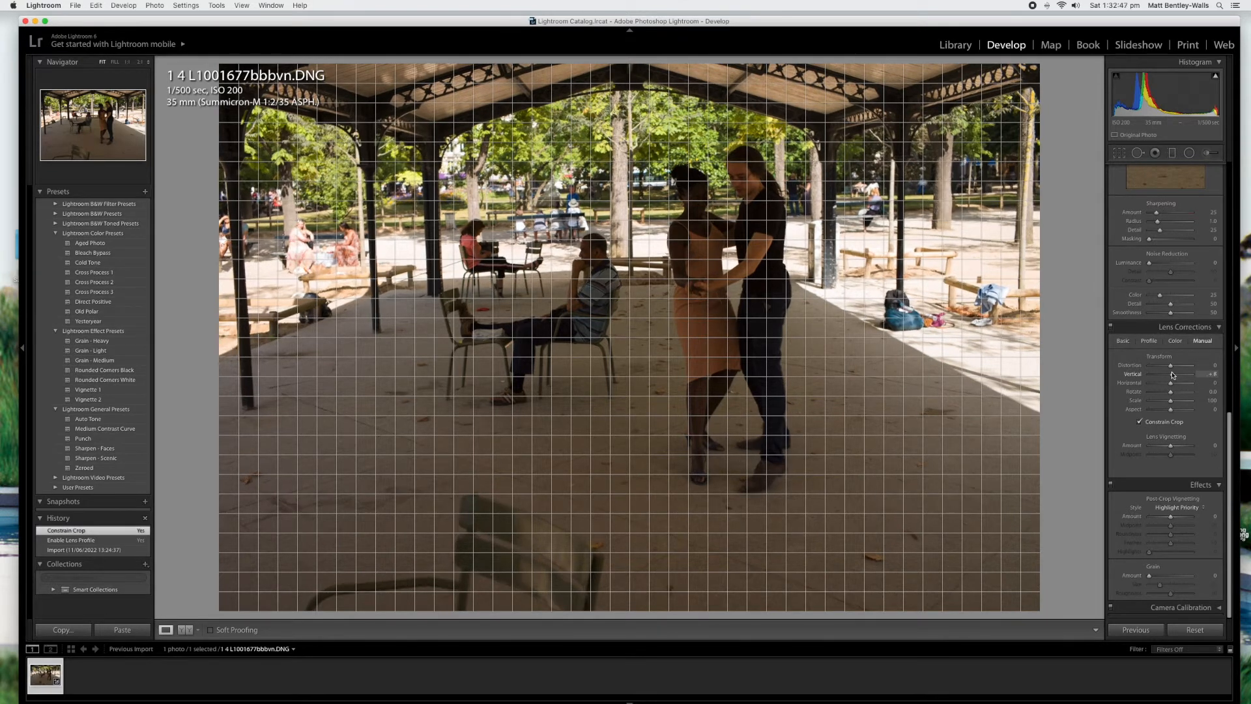
key("Up")
left_click_drag(1171, 375, 1173, 375)
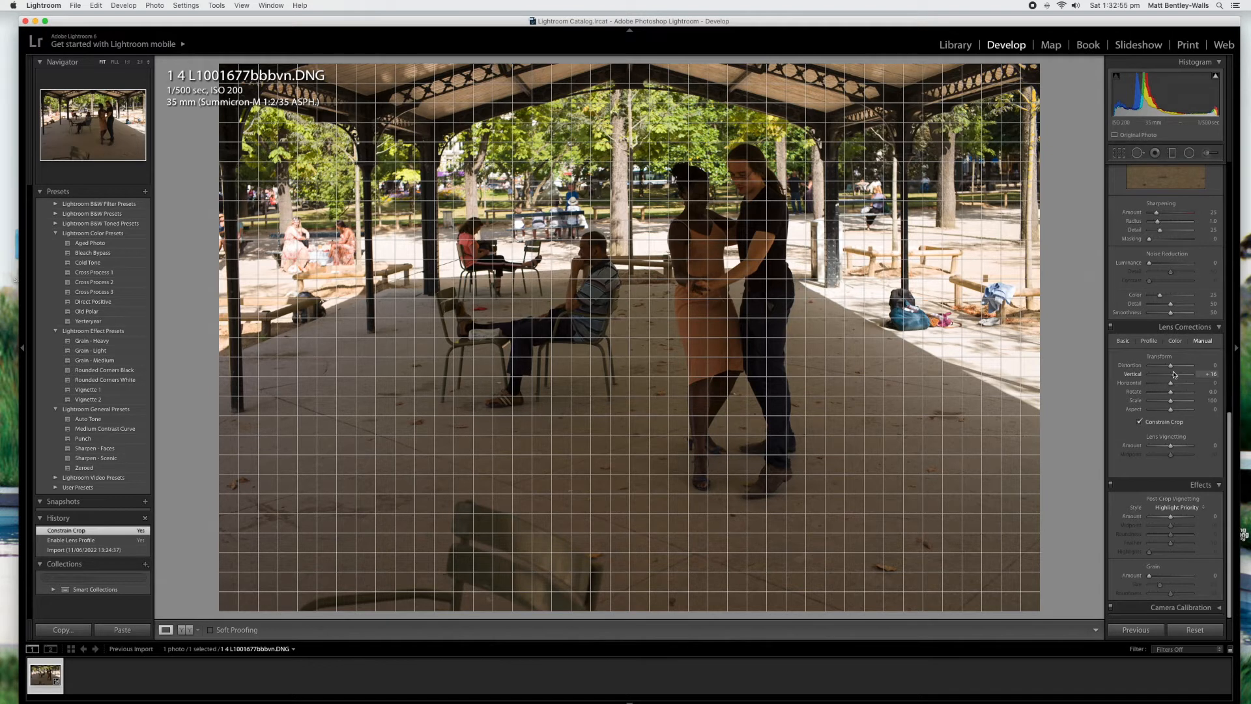
left_click_drag(1174, 374, 1174, 375)
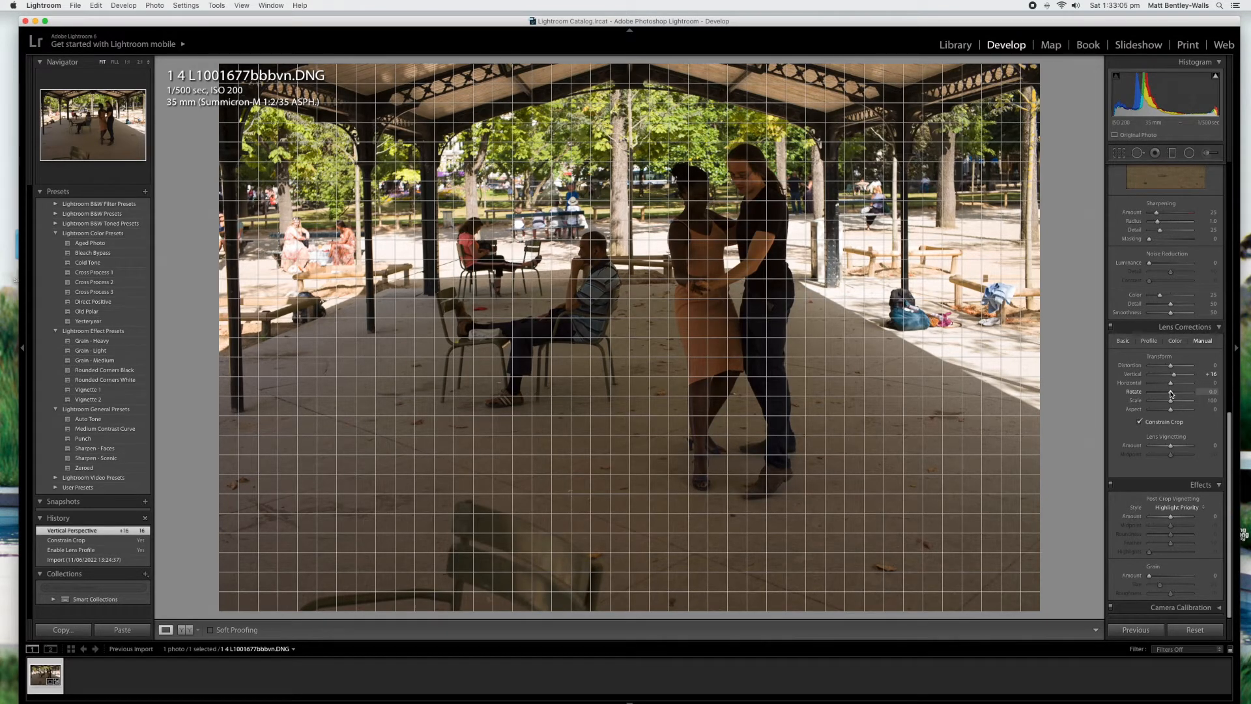
Set the Rotate transform to +0.9 to level the pavilion
left_click_drag(1171, 393, 1173, 393)
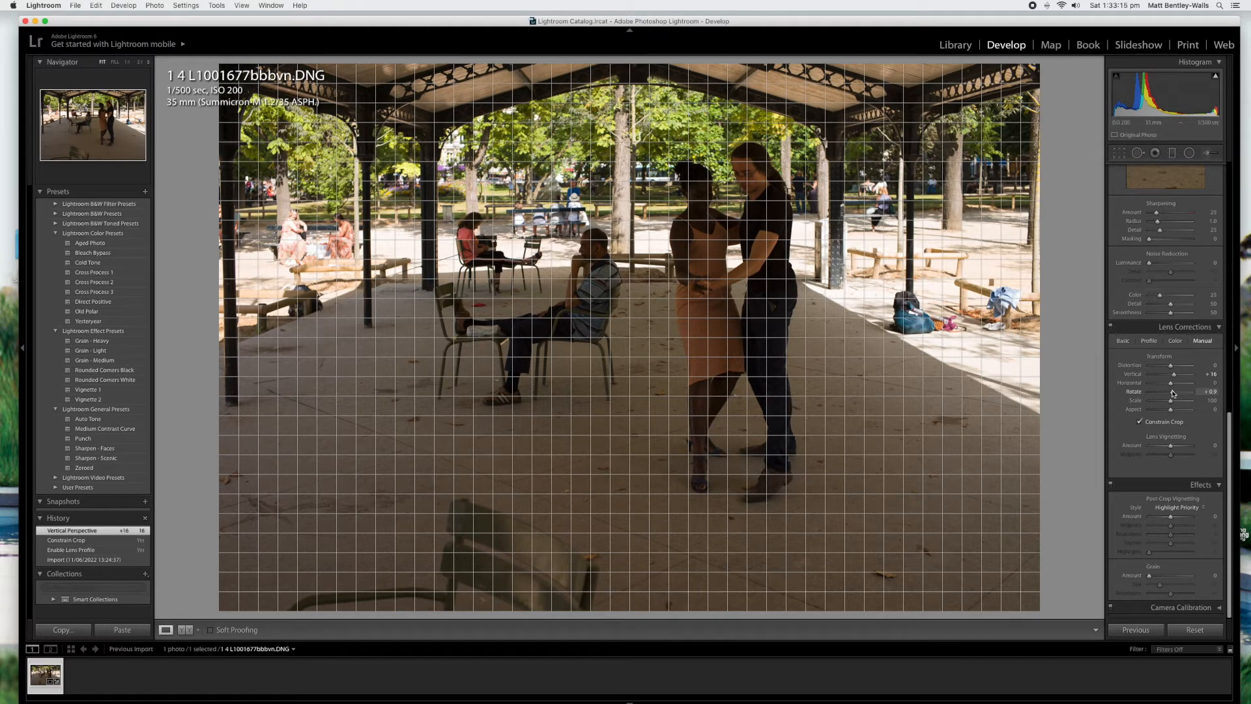
left_click_drag(1173, 393, 1172, 393)
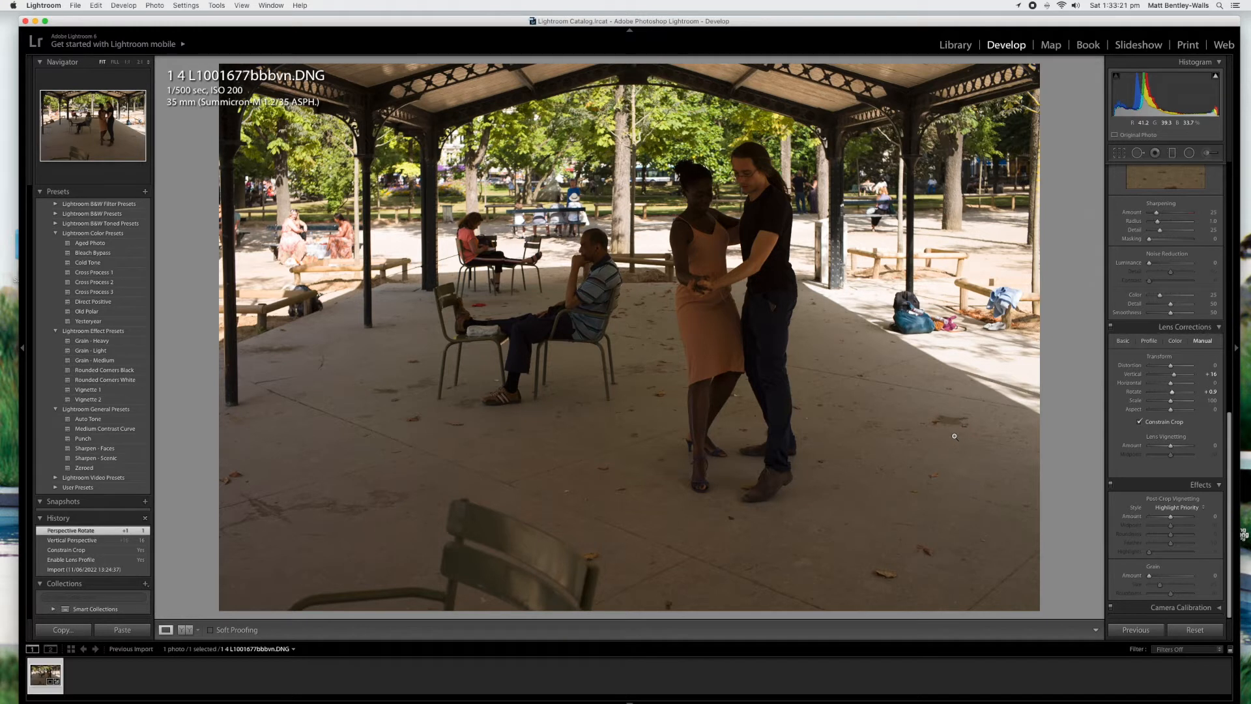
Try to shift the photo slightly within the crop frame and apply the crop
left_click(1119, 153)
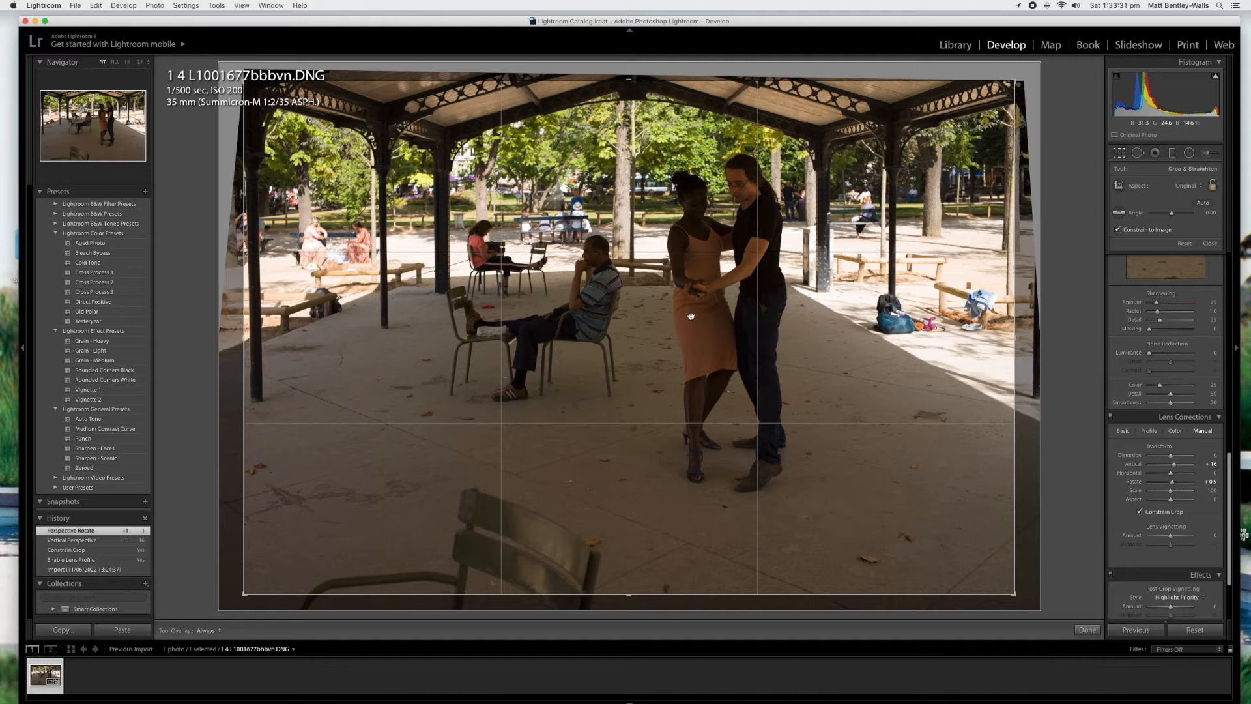
left_click_drag(692, 317, 691, 323)
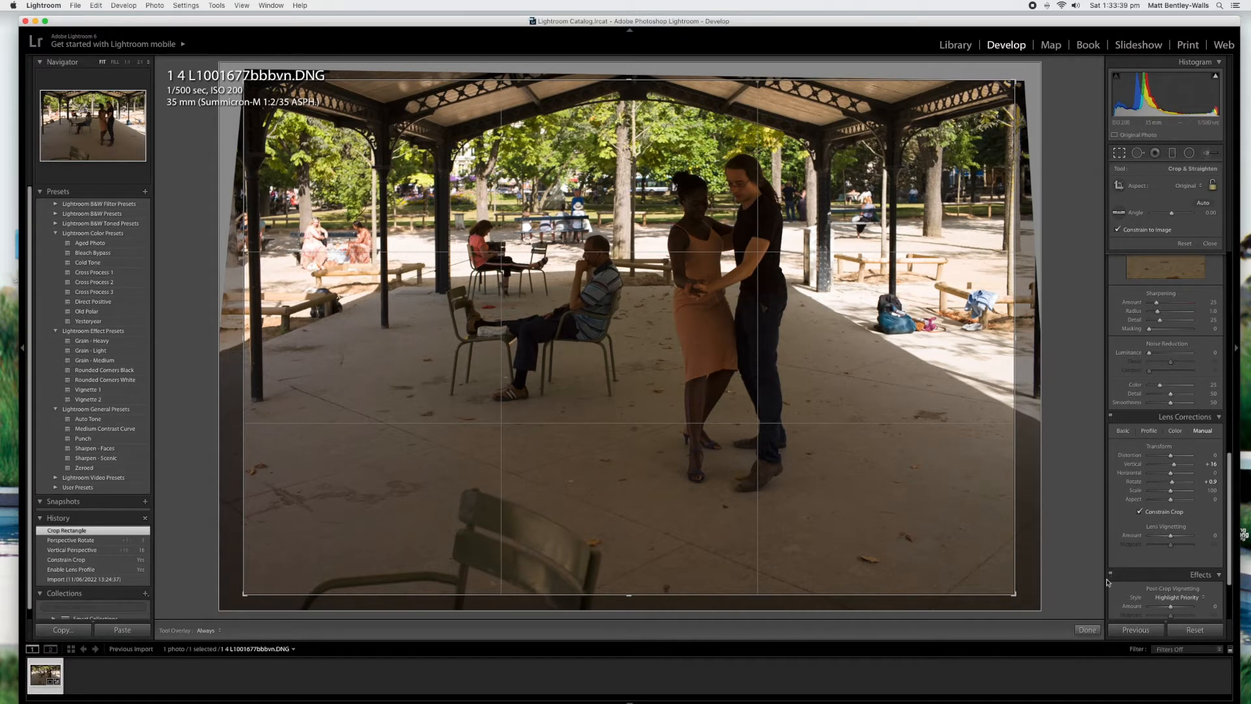
left_click(1087, 629)
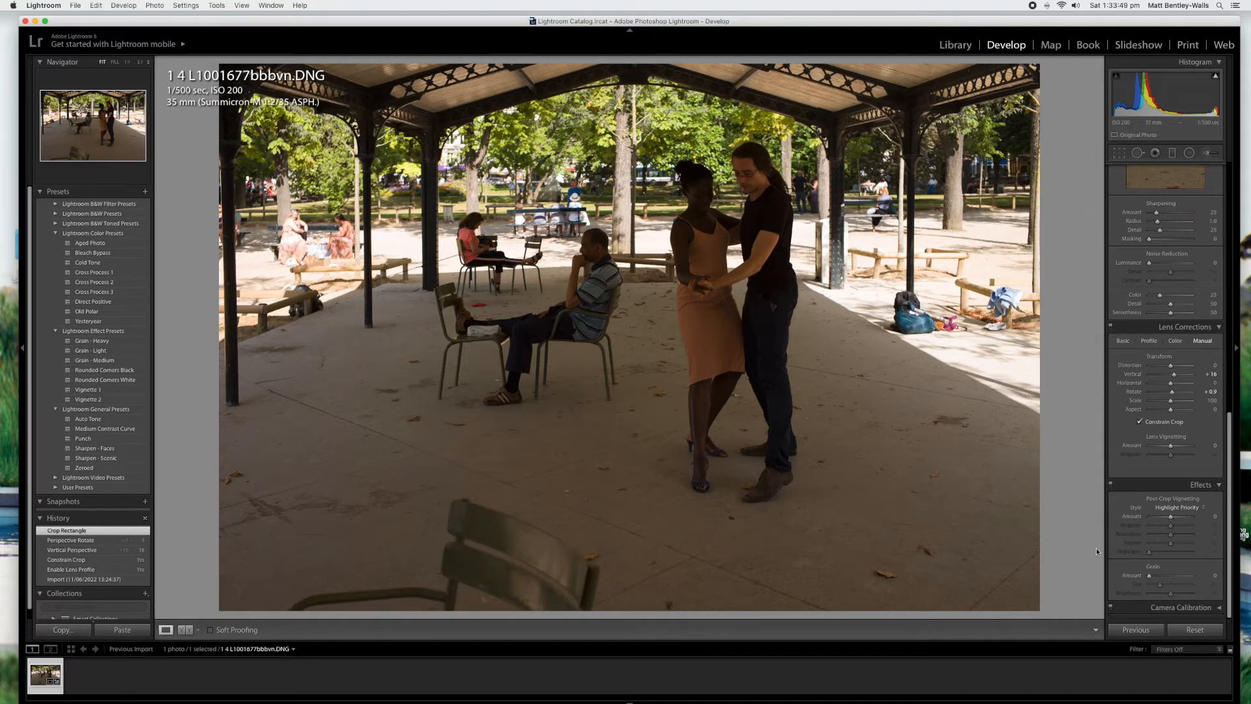
Try the Horizontal transform at -22 and +4, and reset it to 0
left_click_drag(1172, 391, 1172, 395)
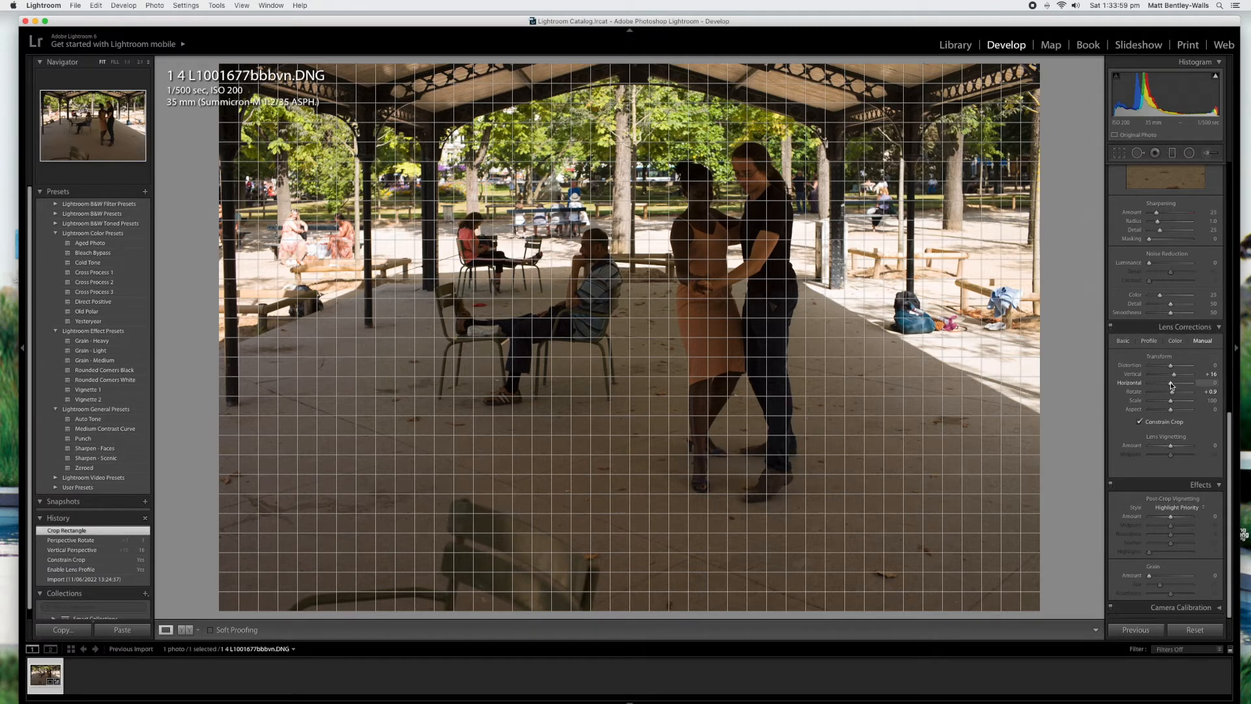
left_click_drag(1171, 385, 1166, 385)
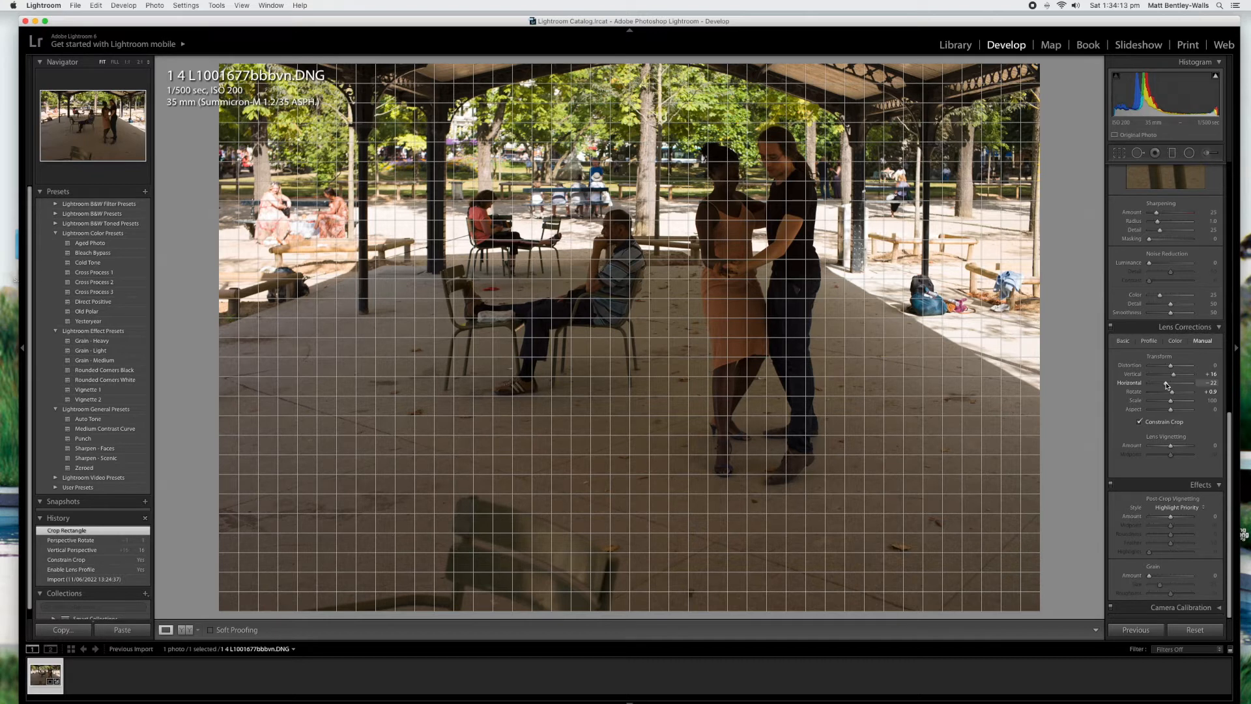
left_click_drag(1166, 385, 1170, 387)
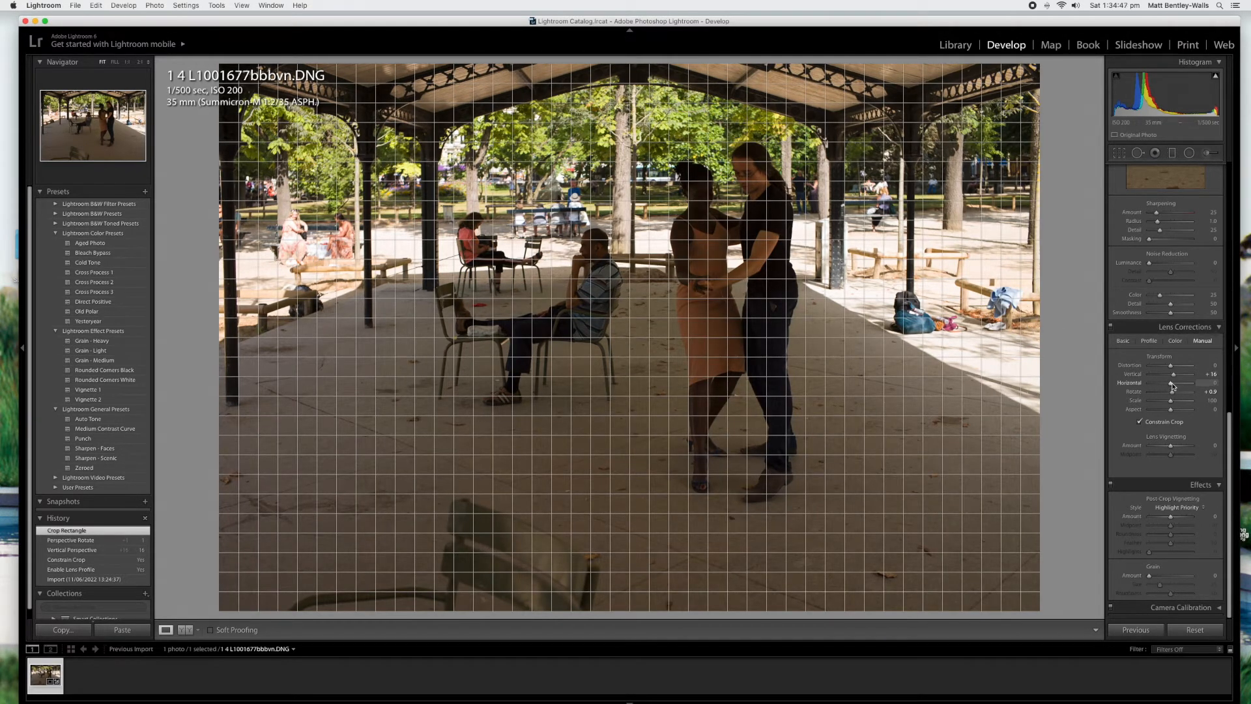
left_click_drag(1170, 386, 1172, 386)
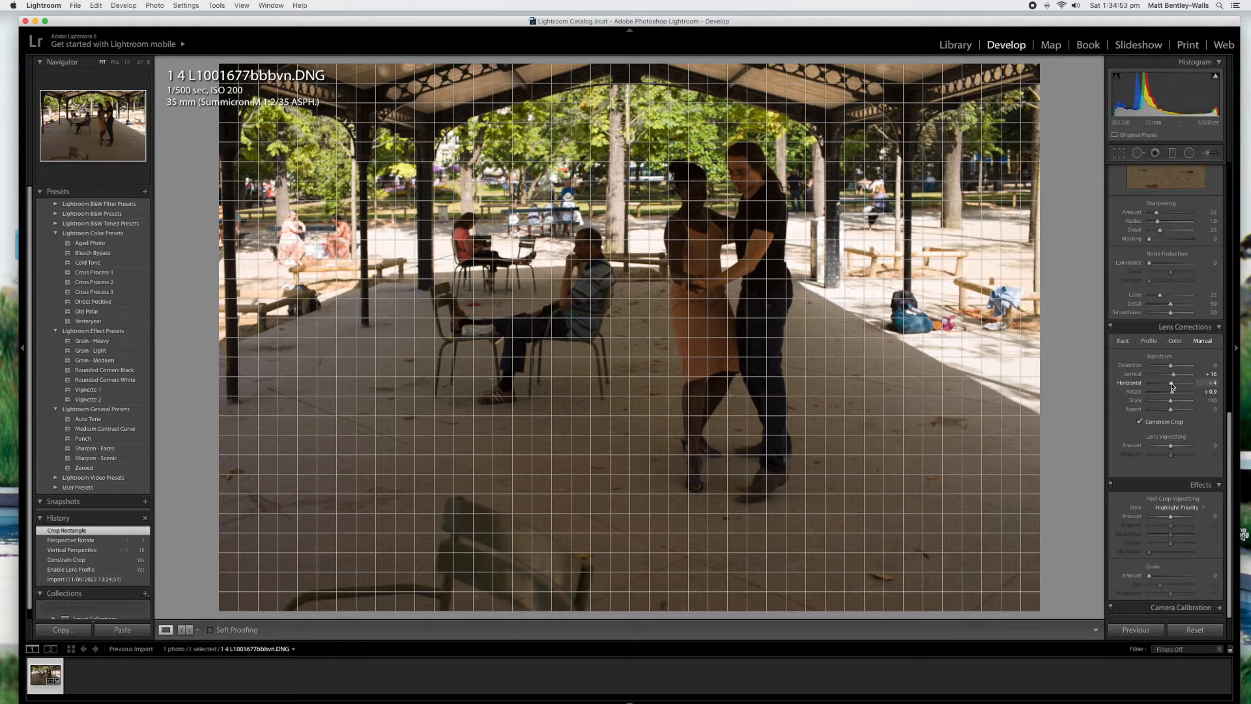
double_click(1171, 386)
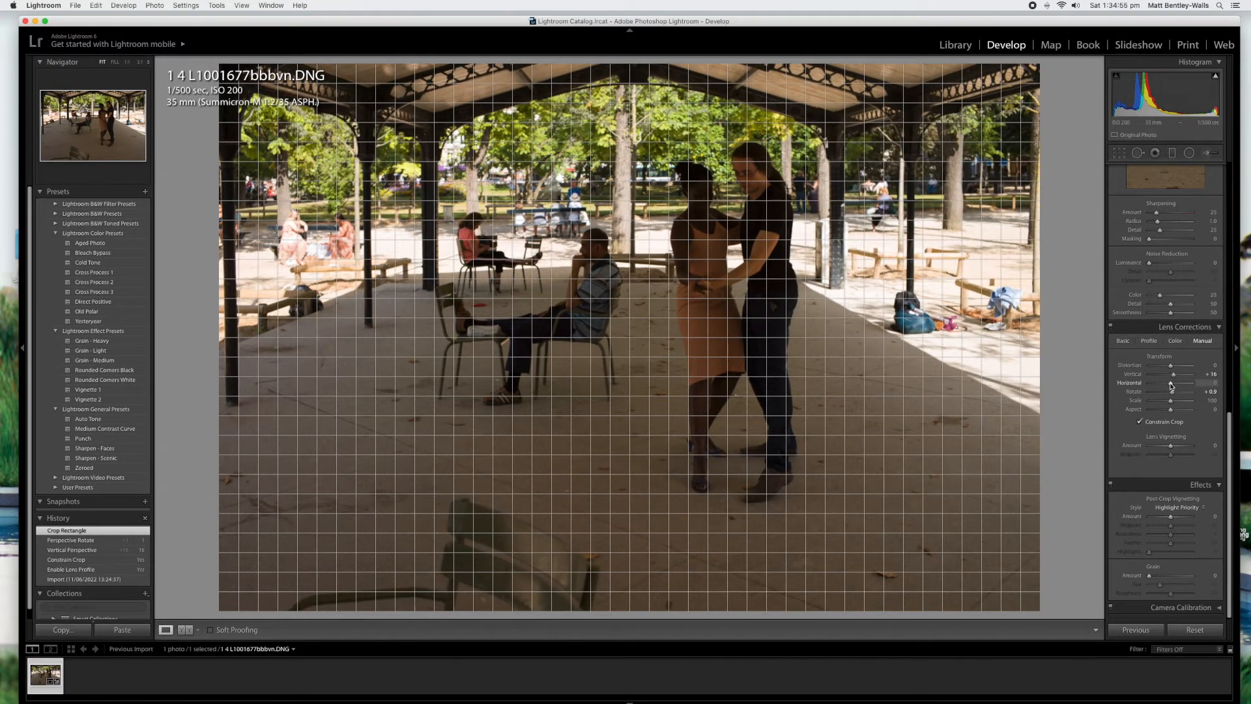
left_click_drag(1171, 385, 1172, 386)
double_click(1171, 386)
Set the Rotate transform to +1.6
left_click_drag(1172, 394, 1173, 394)
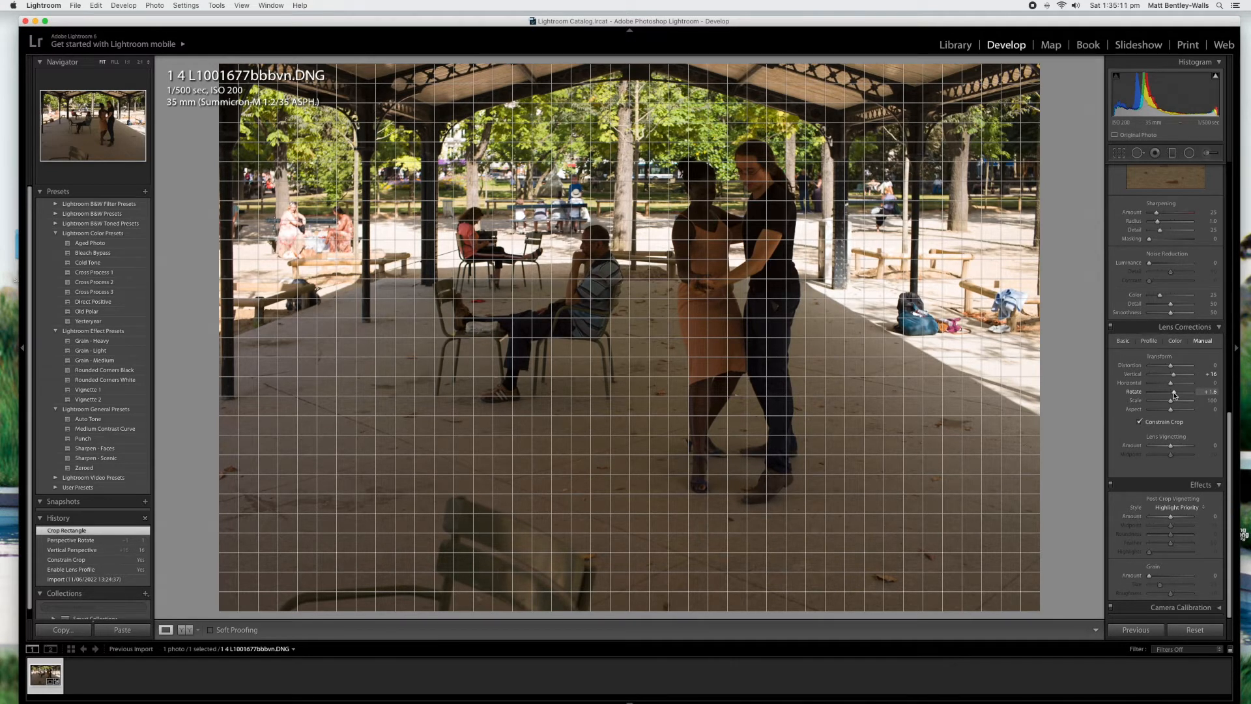
left_click_drag(1174, 394, 1174, 394)
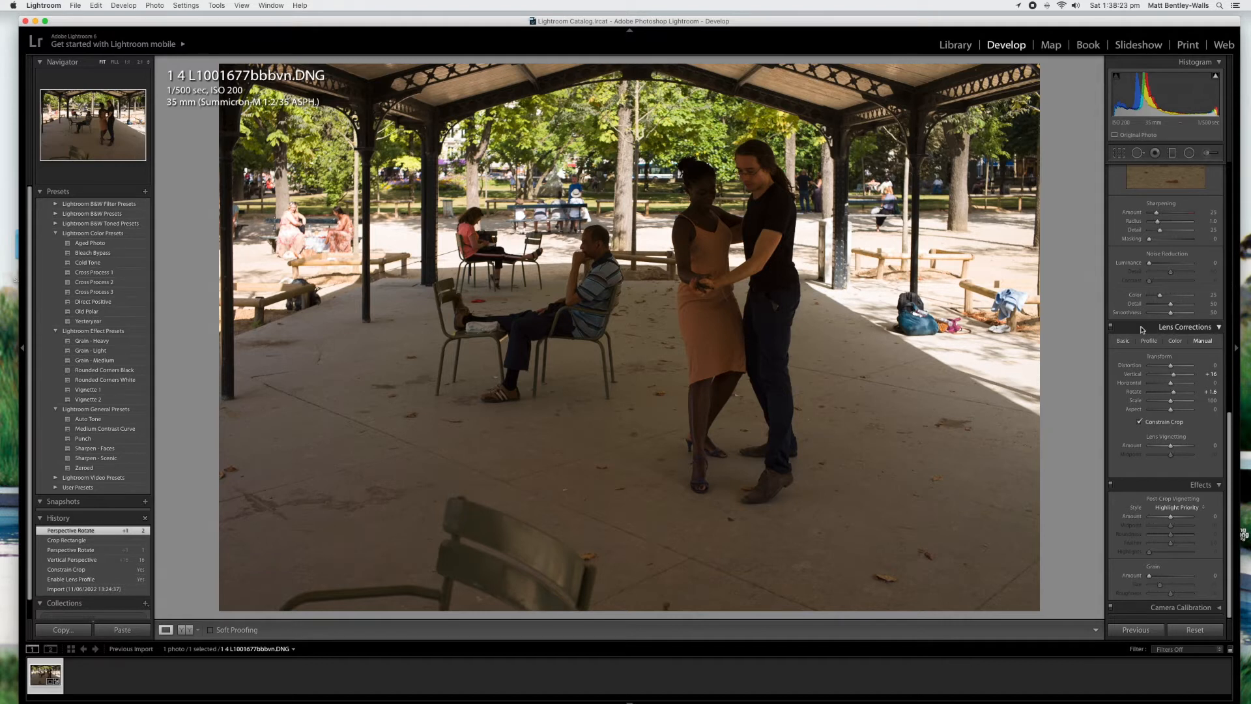
Reduce the photo's Highlights to -51 and raise the Shadows to +55
scroll(1168, 312, "up", 15)
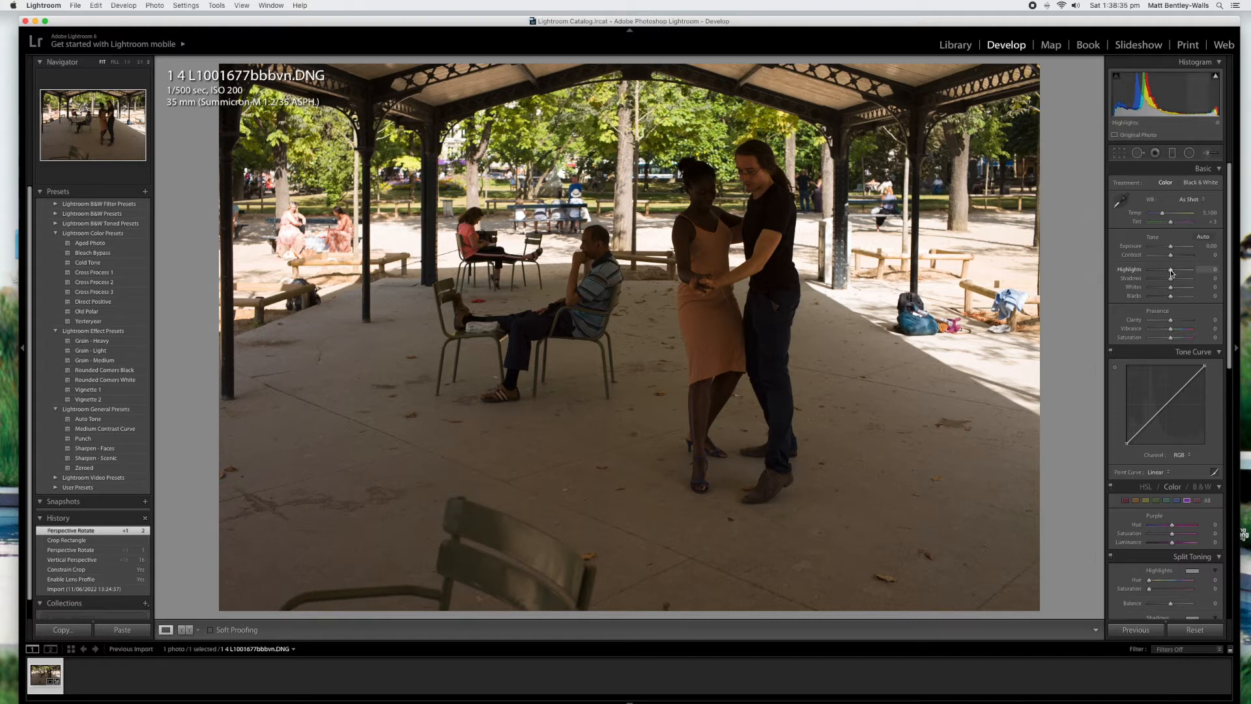
left_click_drag(1170, 273, 1160, 272)
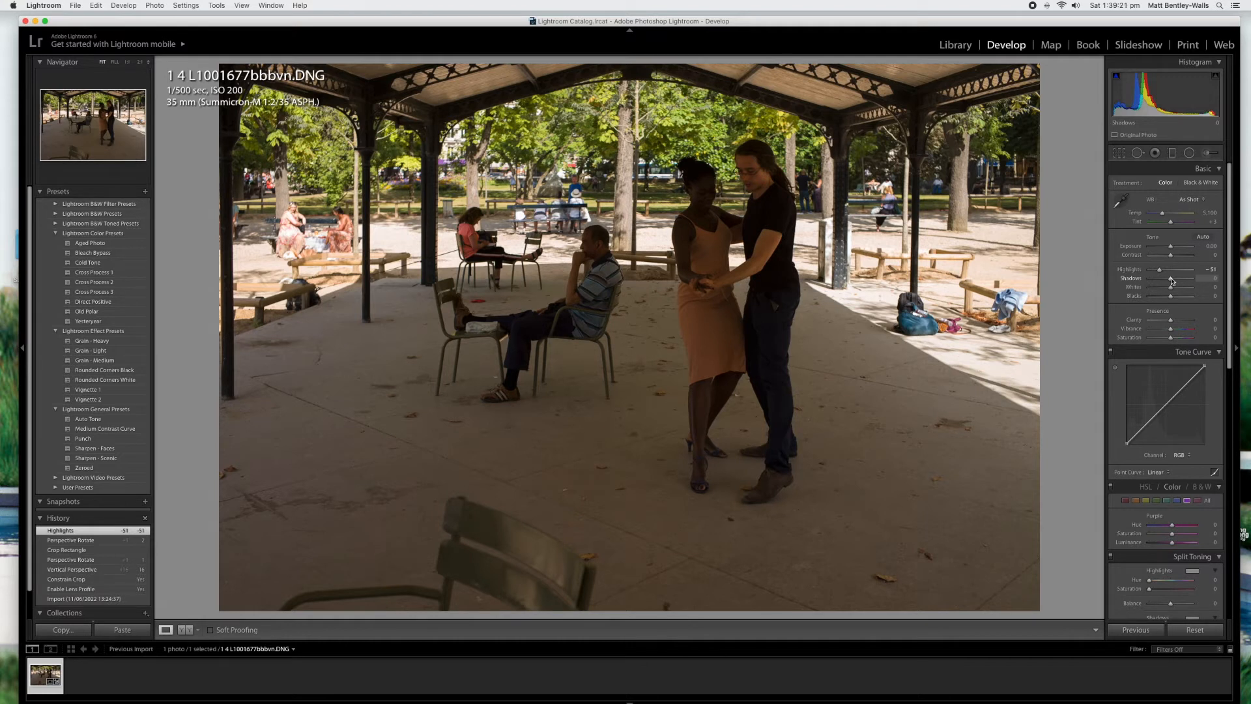
left_click_drag(1171, 281, 1213, 280)
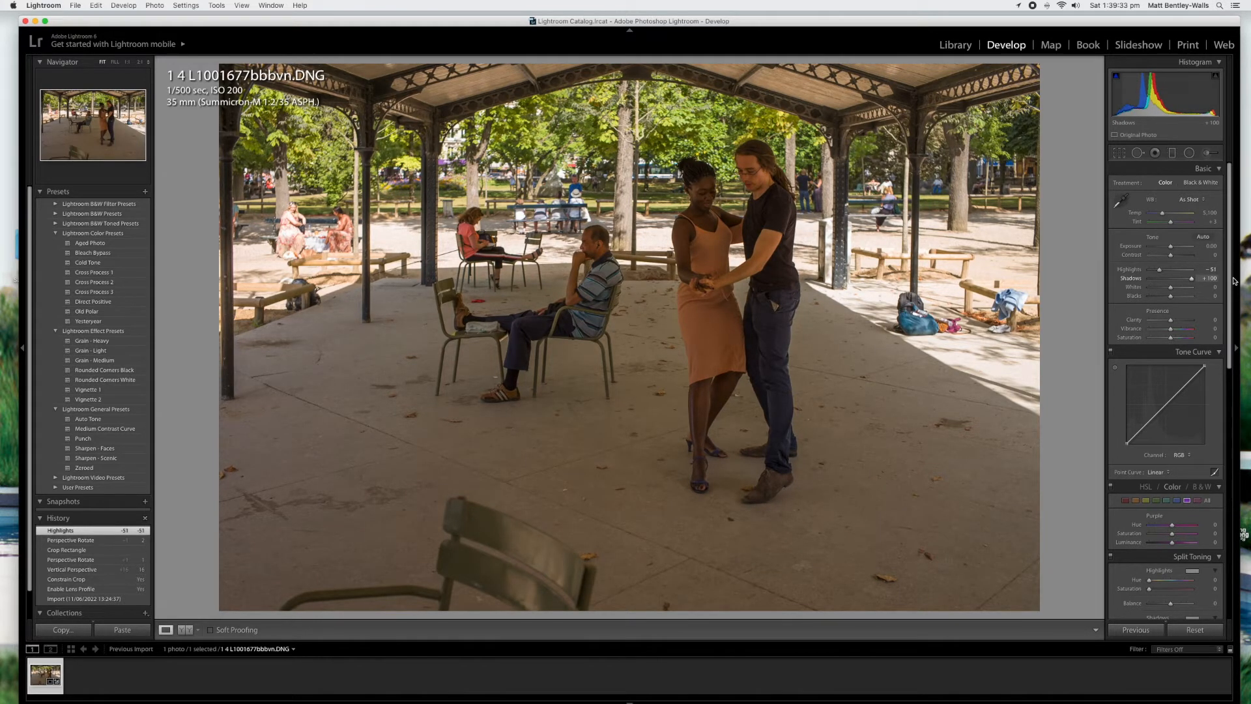
left_click_drag(1192, 279, 1178, 282)
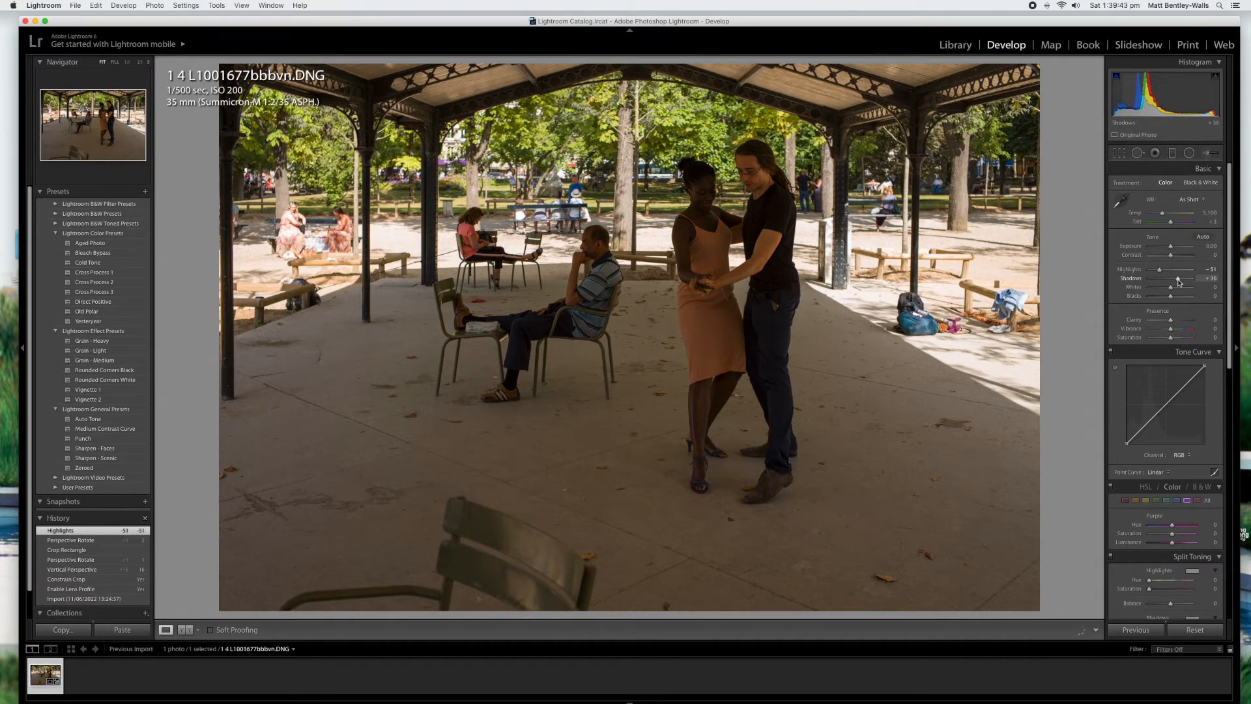
left_click_drag(1179, 282, 1183, 280)
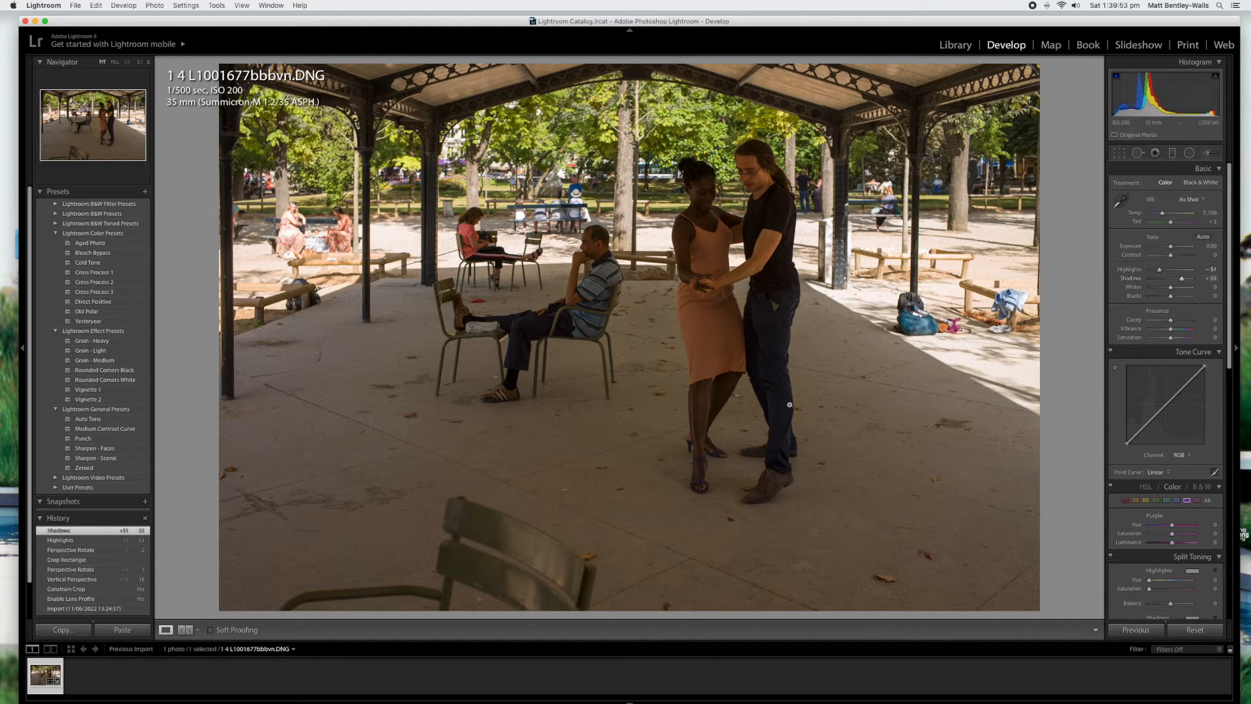
Inspect the shadow detail at close zoom on the dancers' legs and shoes and on the woman's upper body
left_click(706, 414)
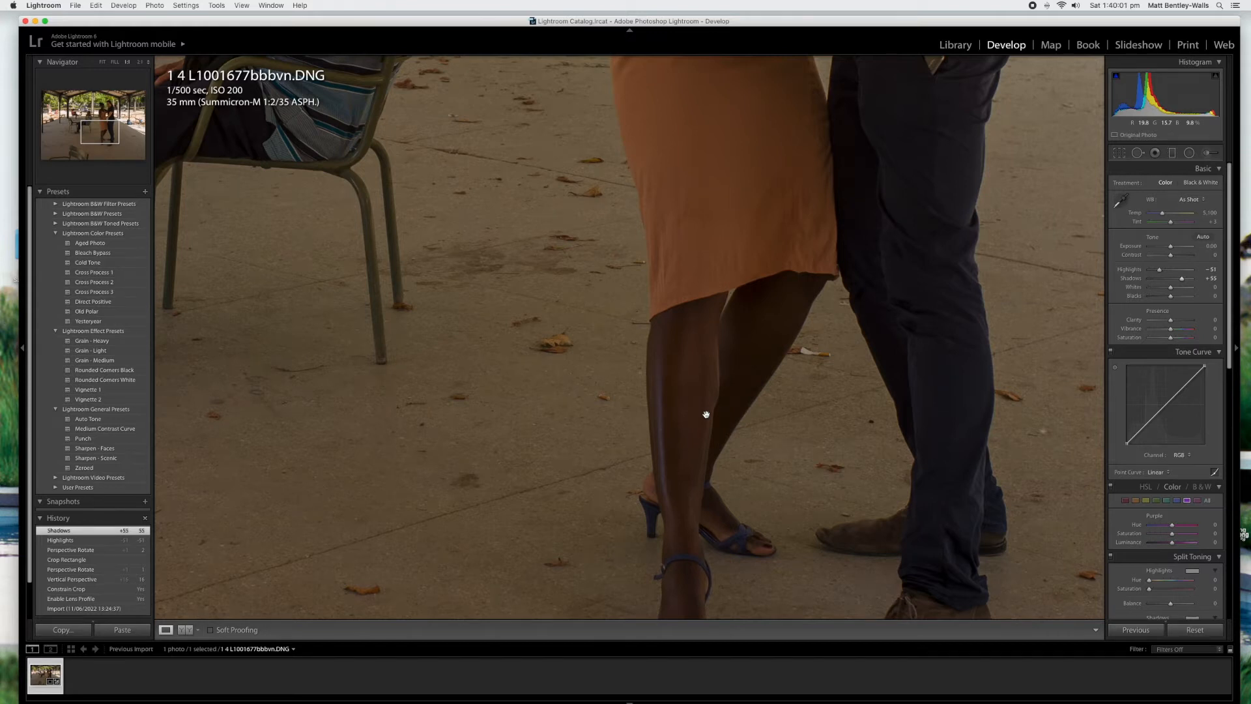
scroll(705, 414, "down", 5)
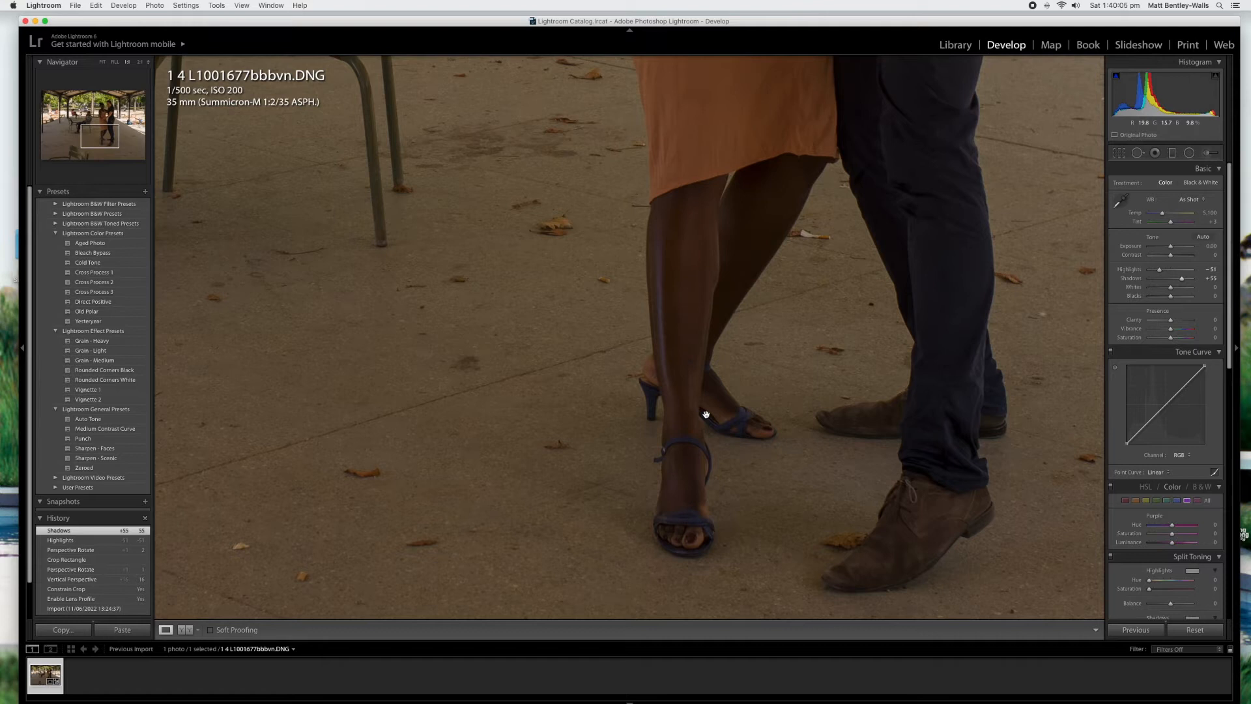
left_click(706, 414)
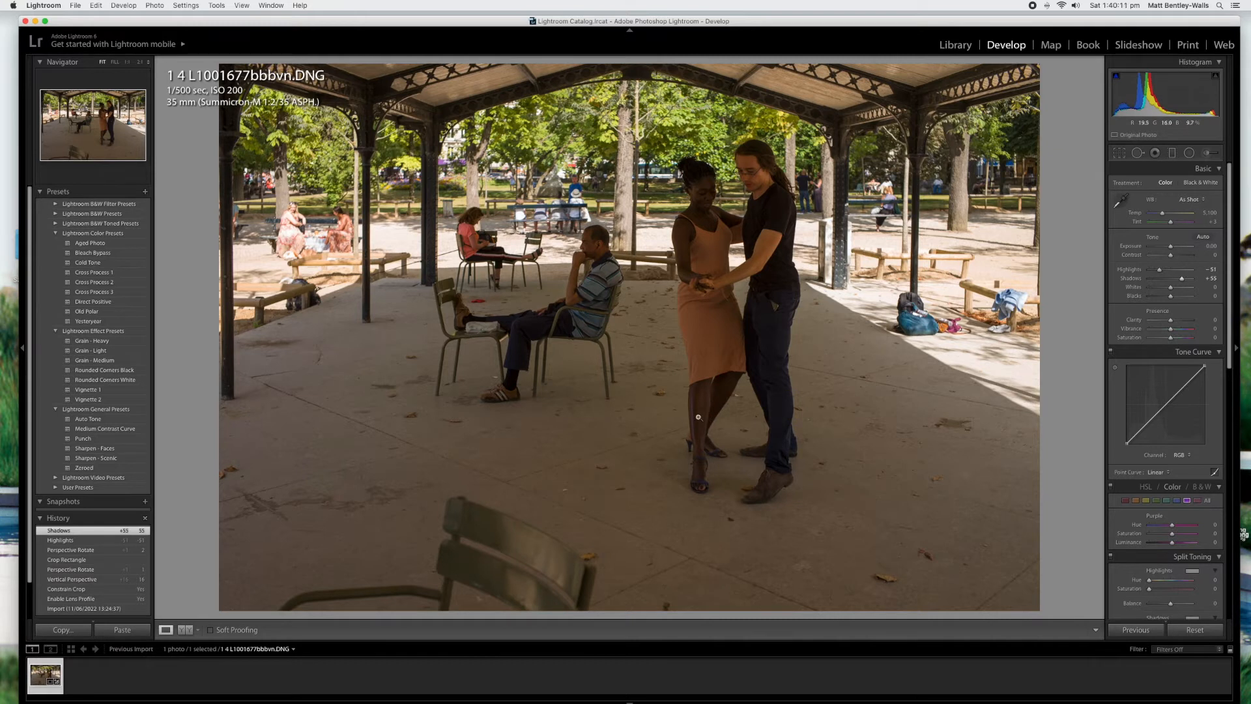
left_click(697, 415)
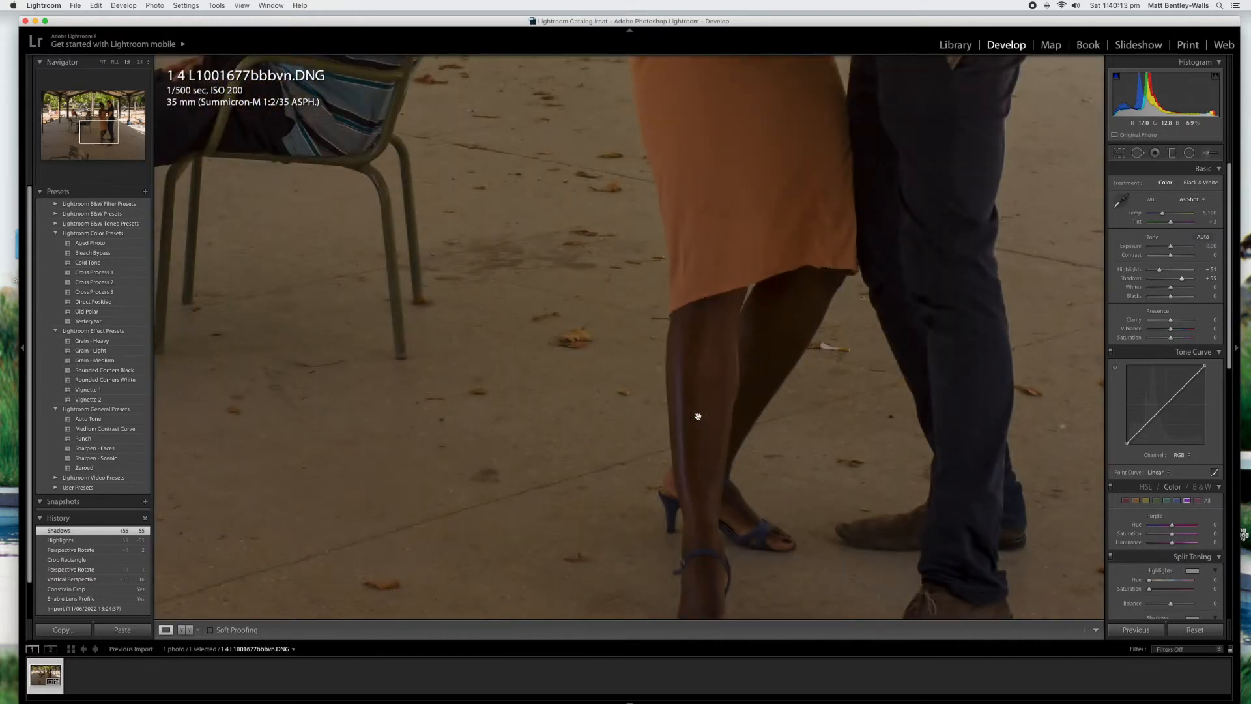
left_click(697, 415)
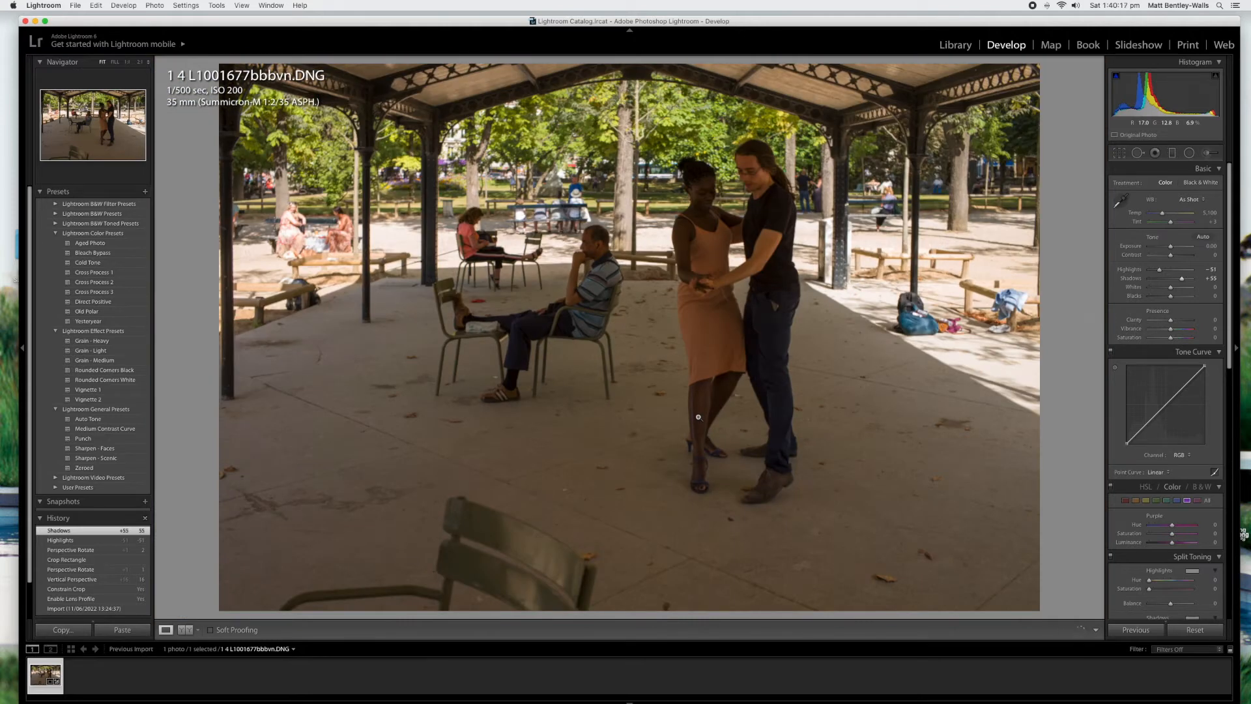
left_click(707, 233)
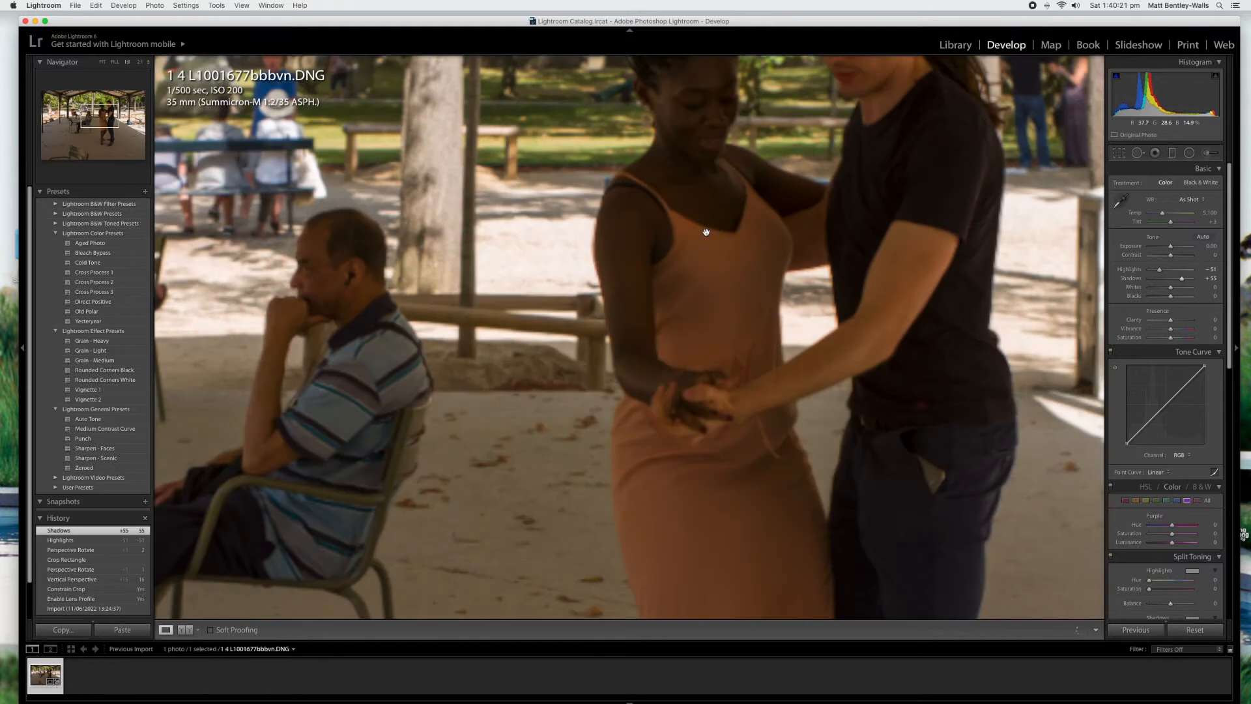
Raise the photo's Exposure to +0.40 and reduce the Highlights to -100
scroll(706, 233, "up", 3)
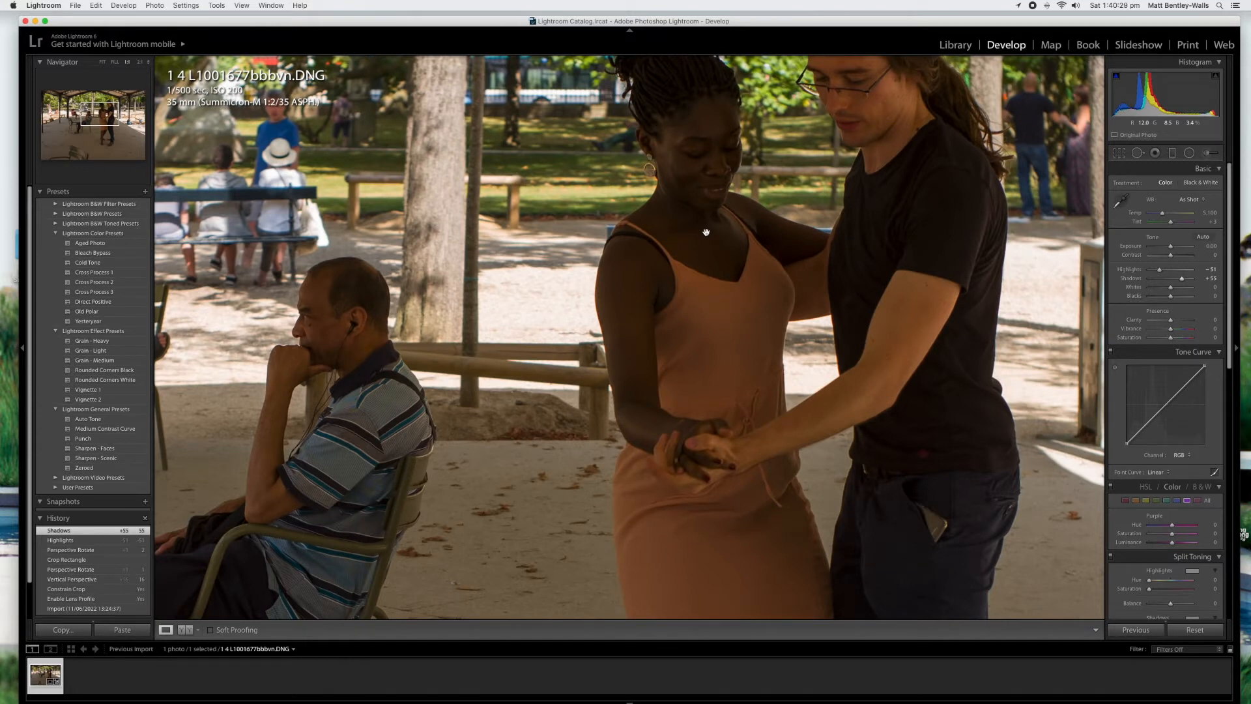
left_click(706, 233)
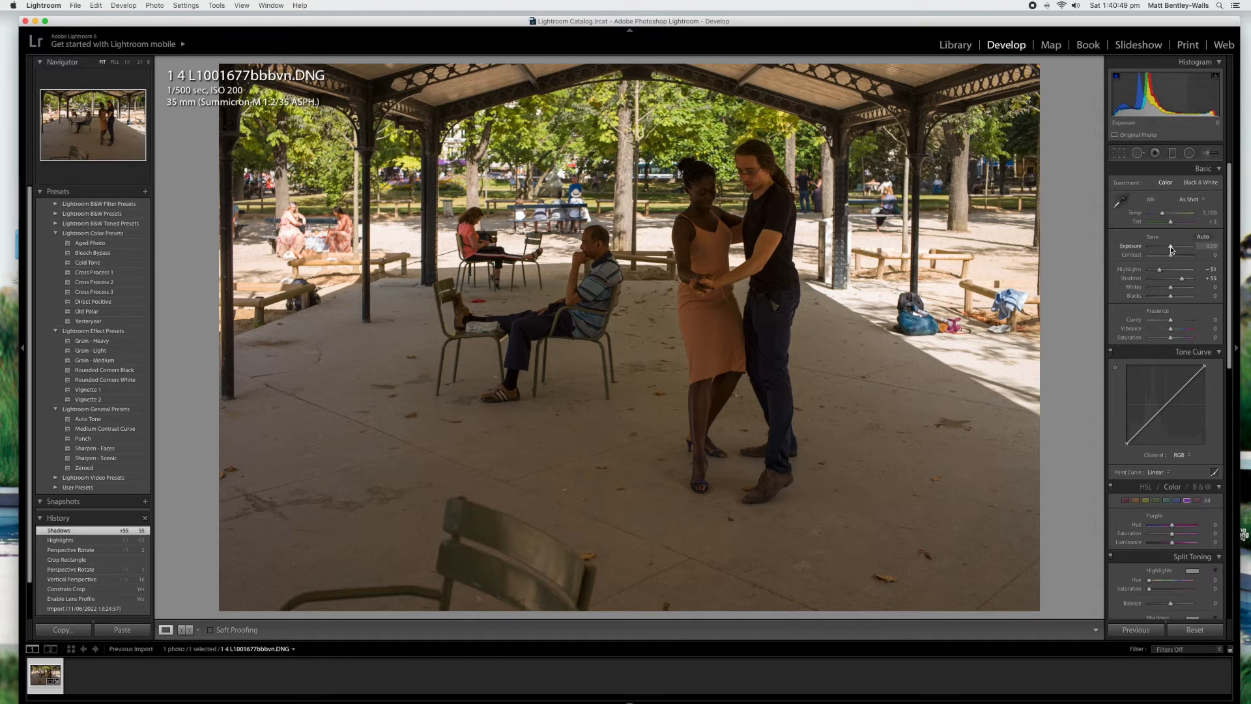
left_click_drag(1170, 249, 1172, 249)
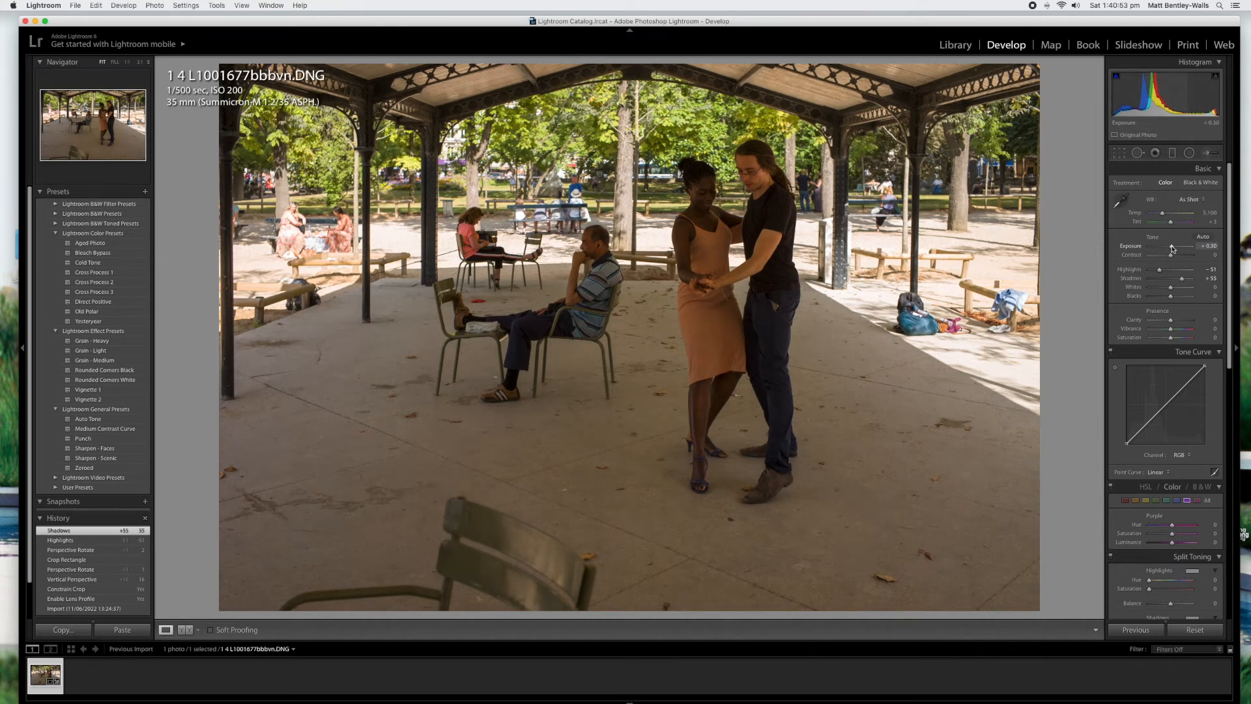
left_click_drag(1172, 248, 1171, 248)
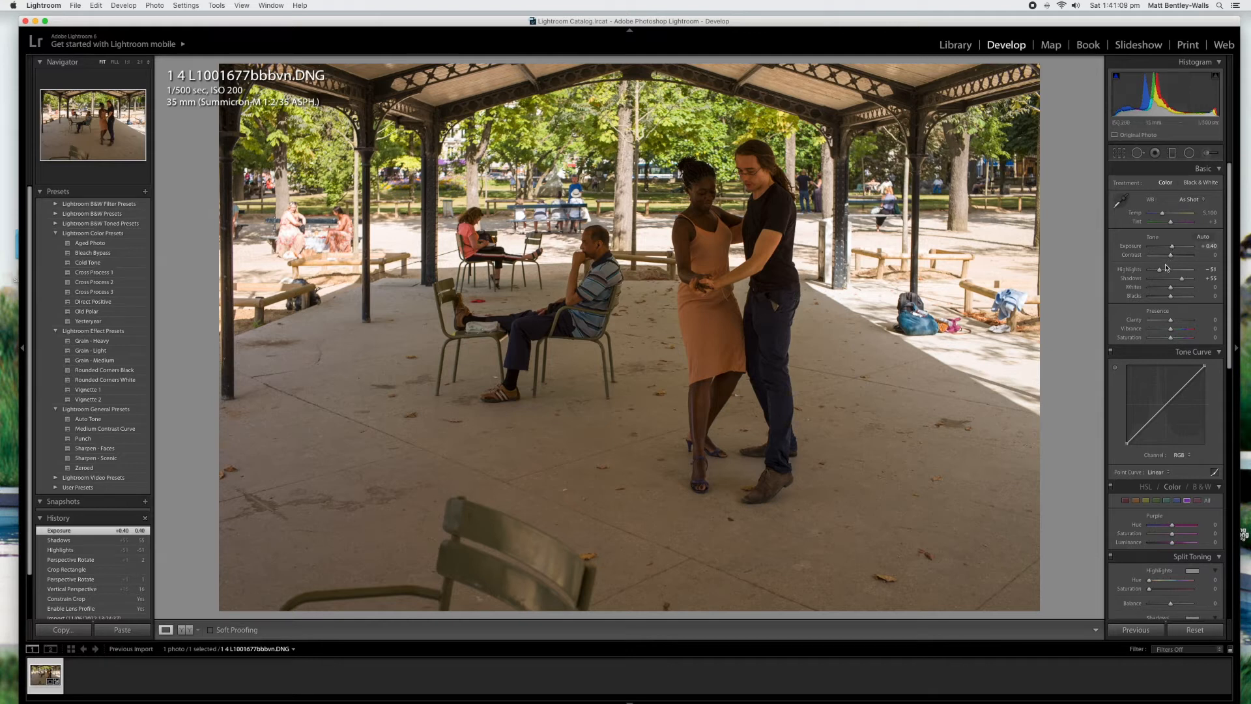
left_click_drag(1159, 271, 1145, 272)
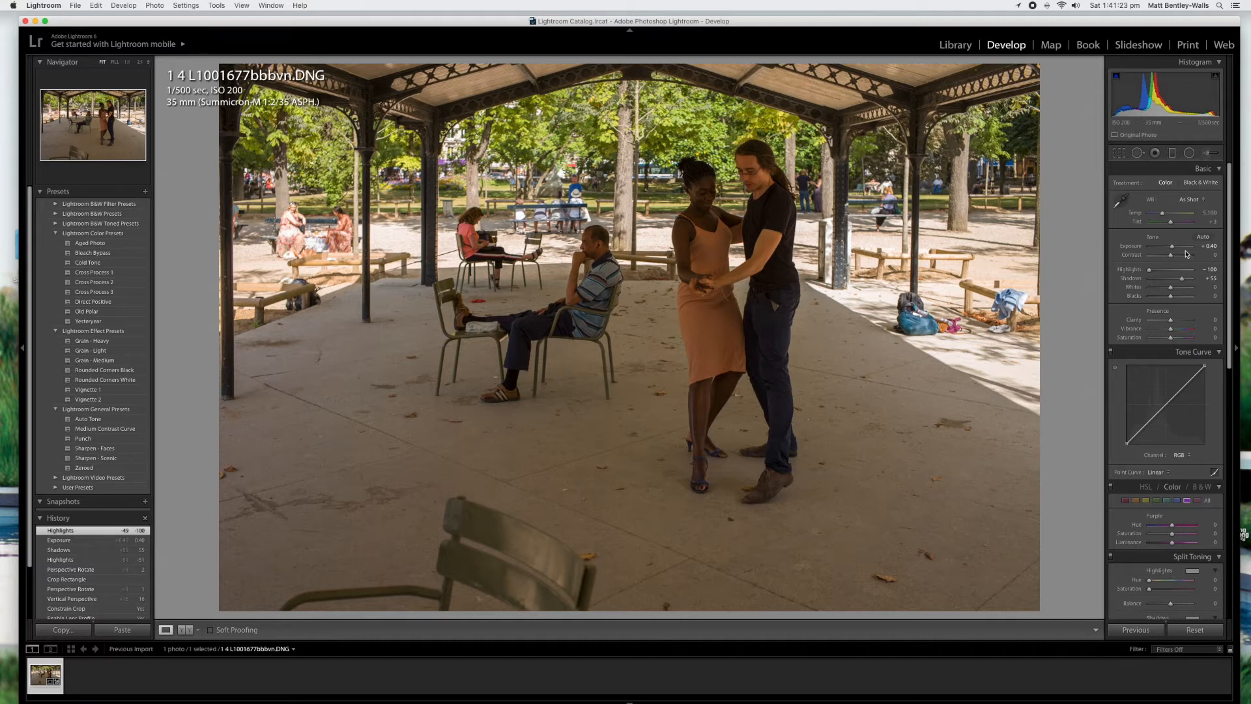
Examine the highlight and shadow detail at close zoom in the sunlit background, on the seated man and on the dancers' legs
left_click(972, 278)
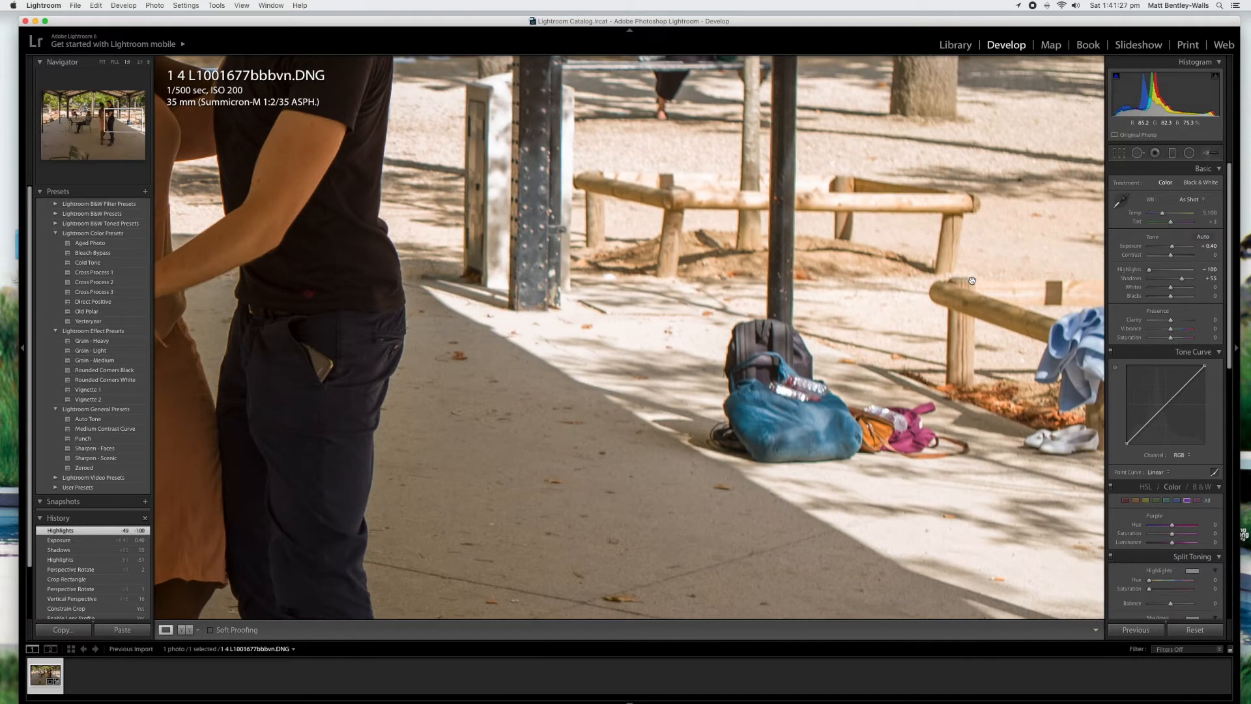
scroll(971, 280, "up", 5)
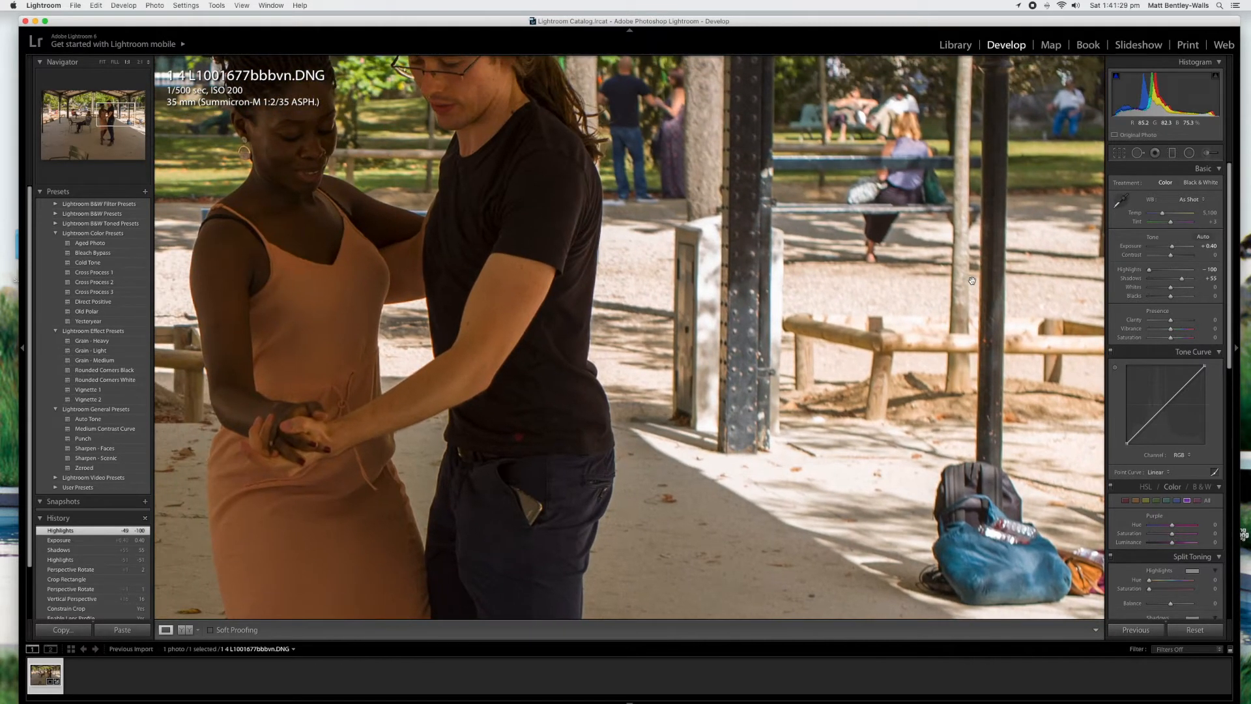
scroll(971, 280, "left", 10)
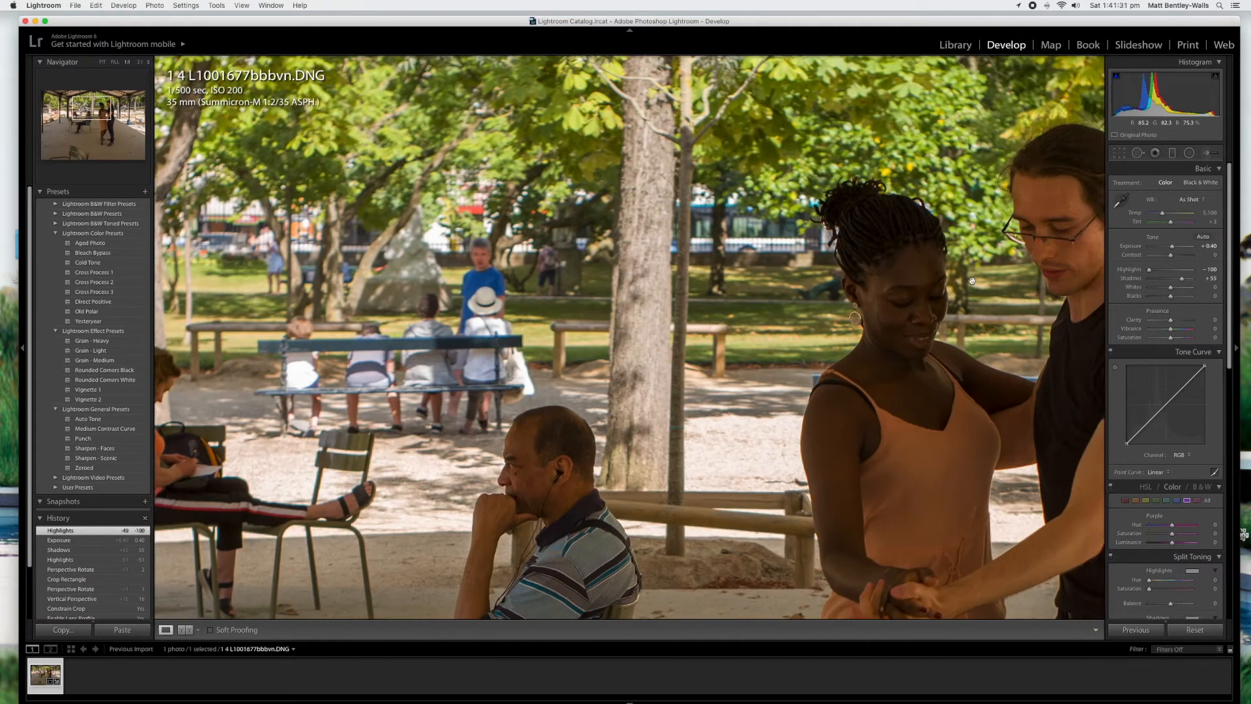
scroll(972, 280, "left", 8)
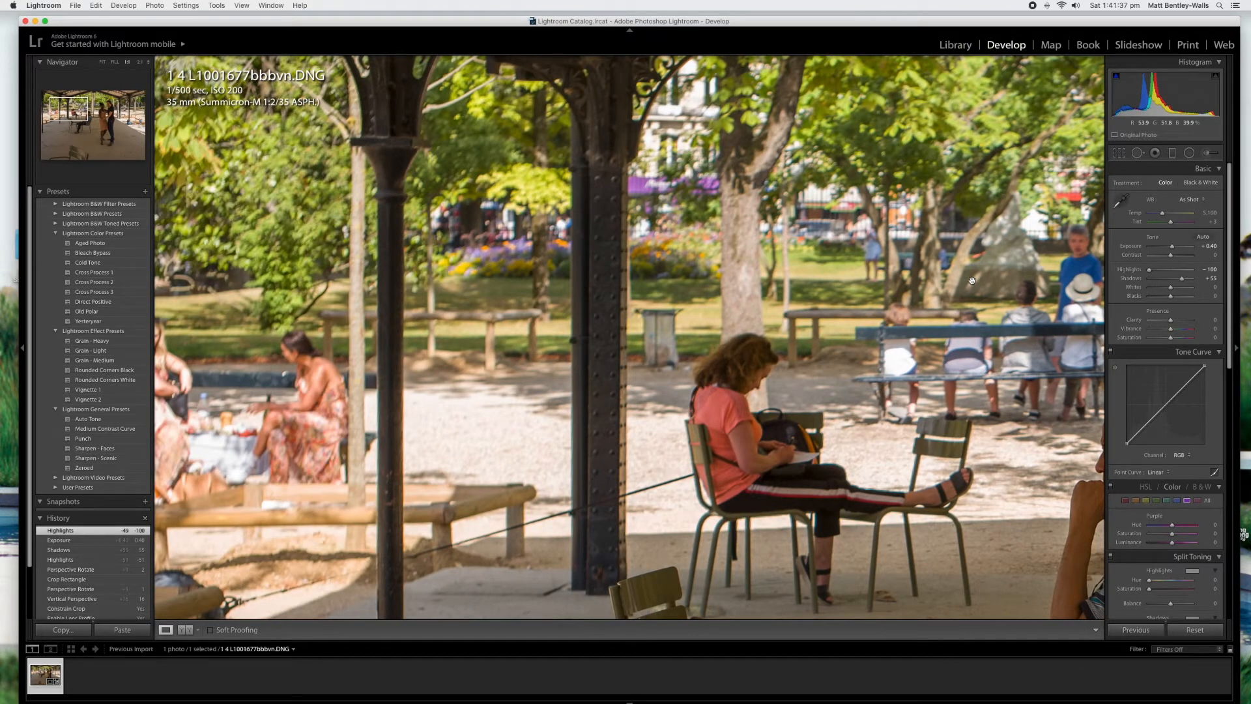
left_click(971, 280)
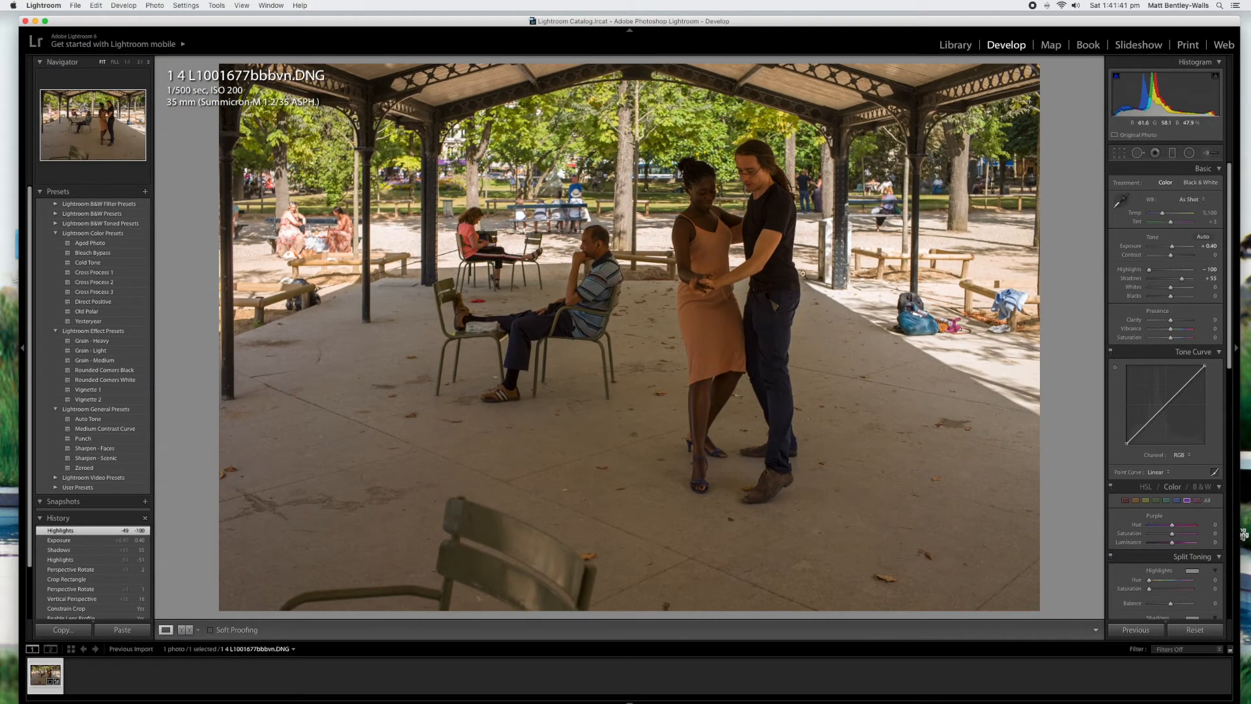
left_click(589, 272)
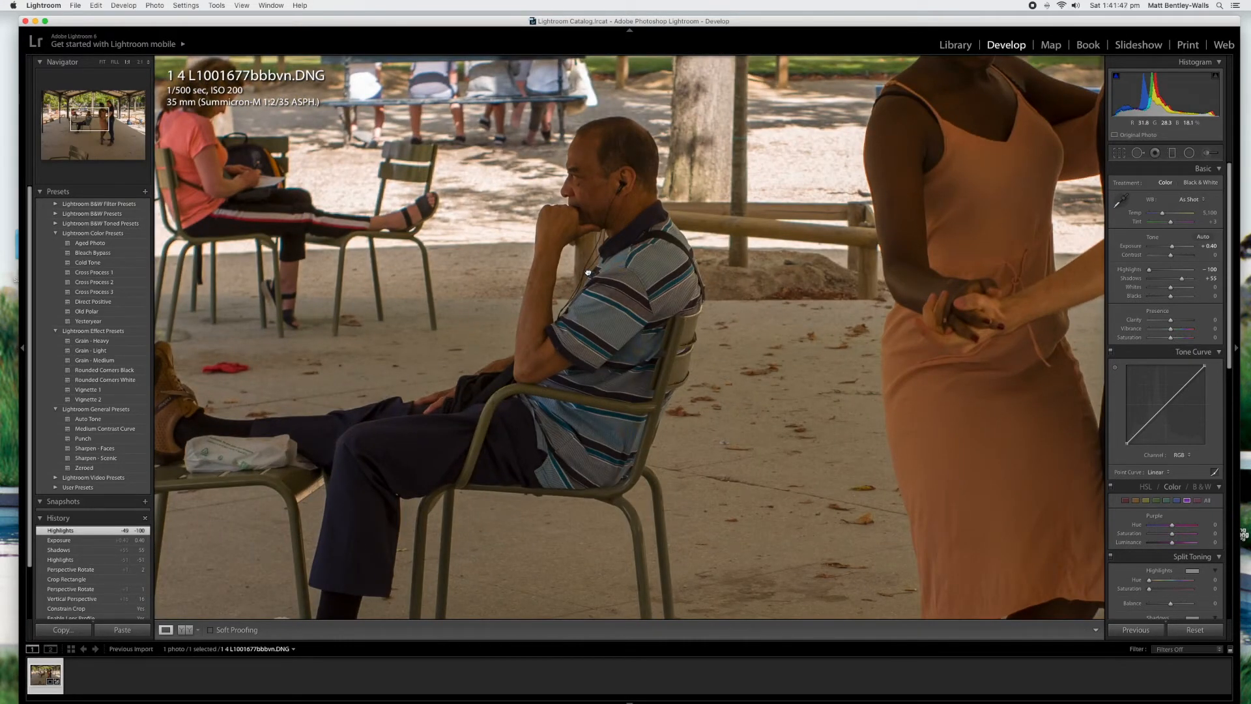
left_click(589, 272)
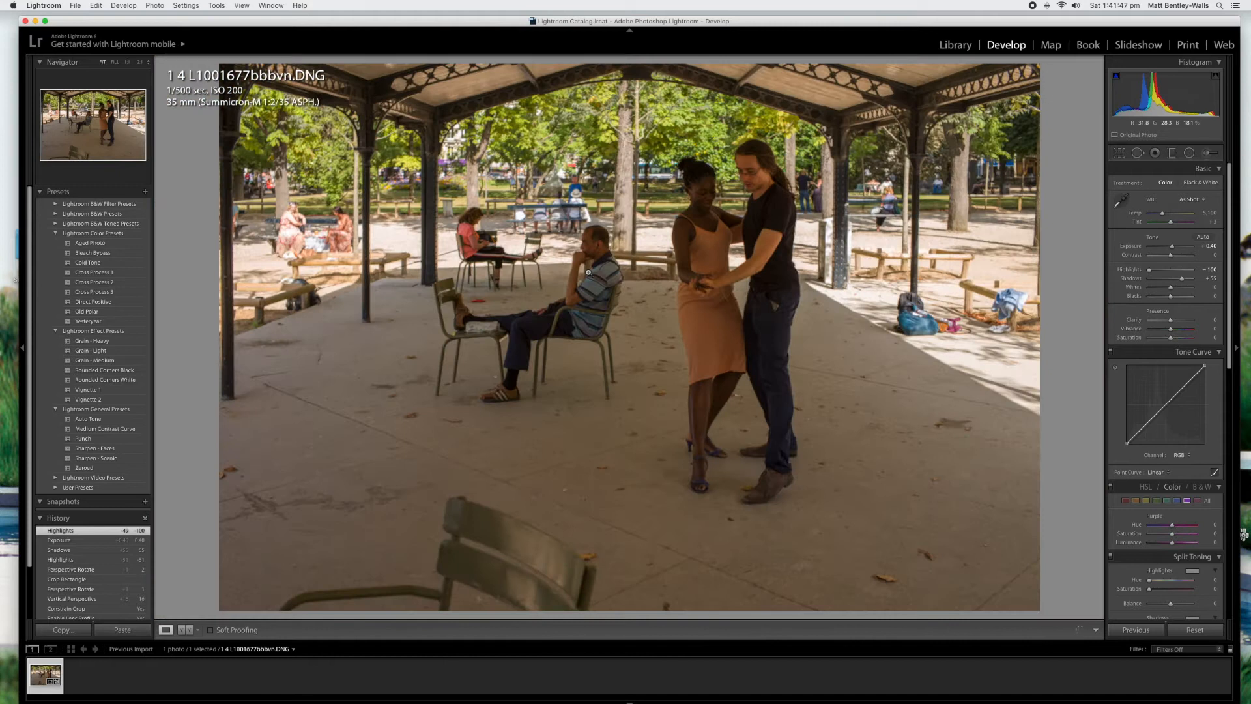
left_click(706, 413)
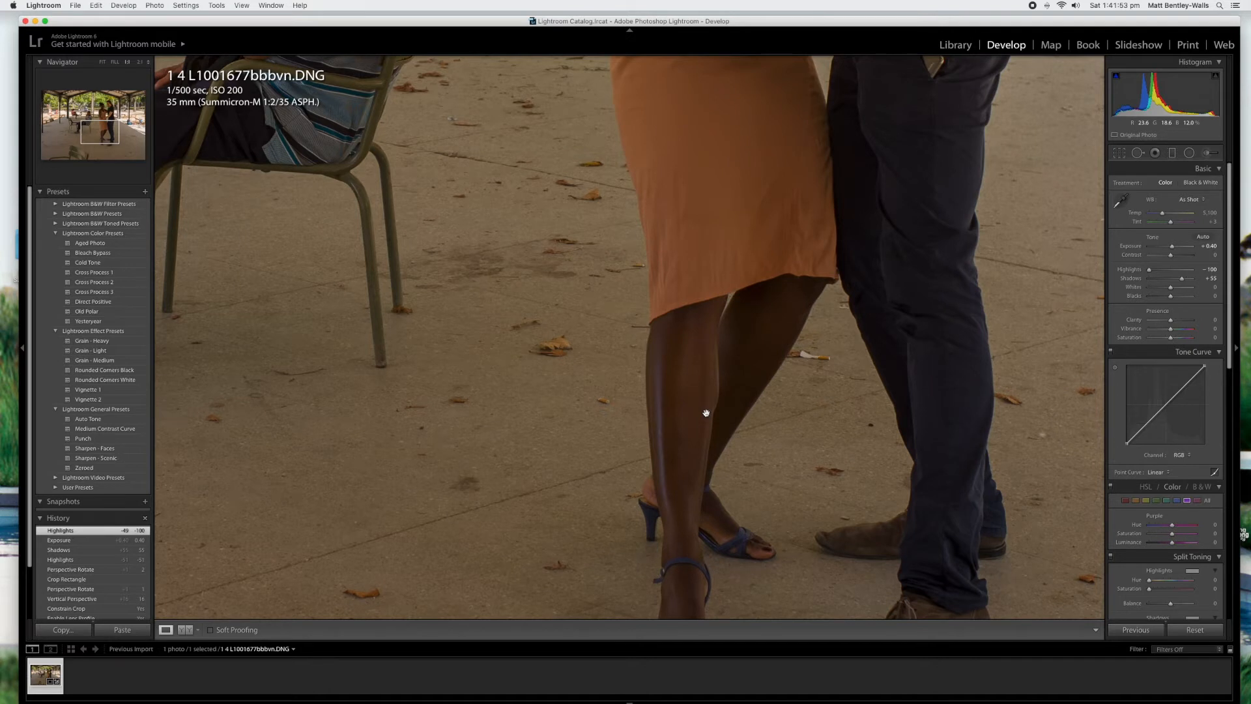
left_click(706, 413)
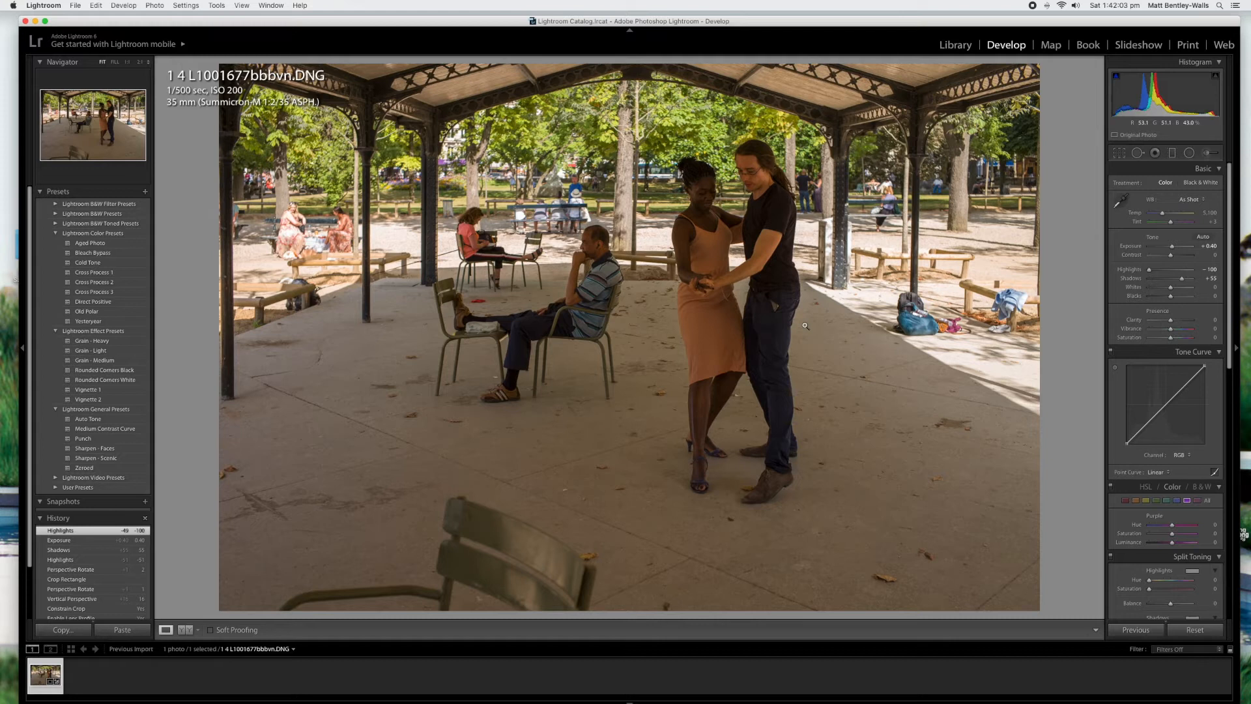
Brush a local Exposure adjustment of 2.07 over the empty chair in the foreground with the Adjustment Brush
left_click(1206, 155)
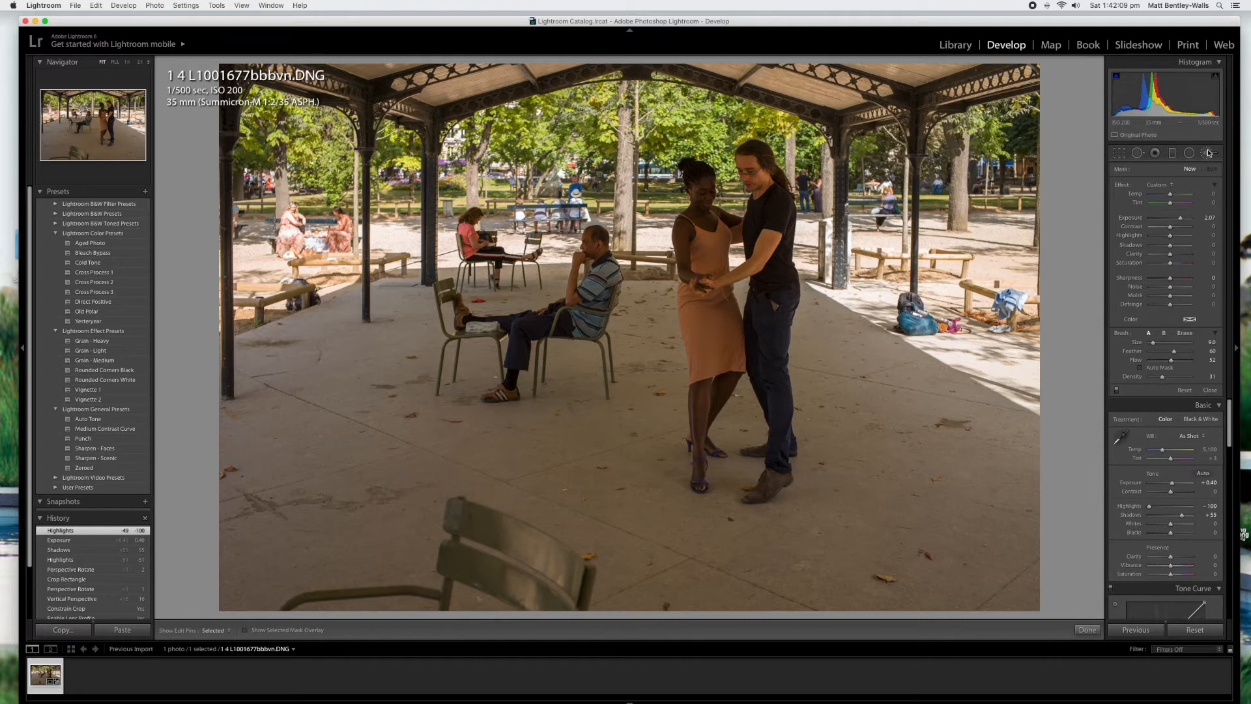
scroll(545, 556, "up", 4)
mouse_move(555, 576)
left_mouse_down()
mouse_move(463, 535)
mouse_move(465, 514)
mouse_move(501, 541)
mouse_move(482, 531)
left_mouse_up()
left_click_drag(468, 576, 557, 597)
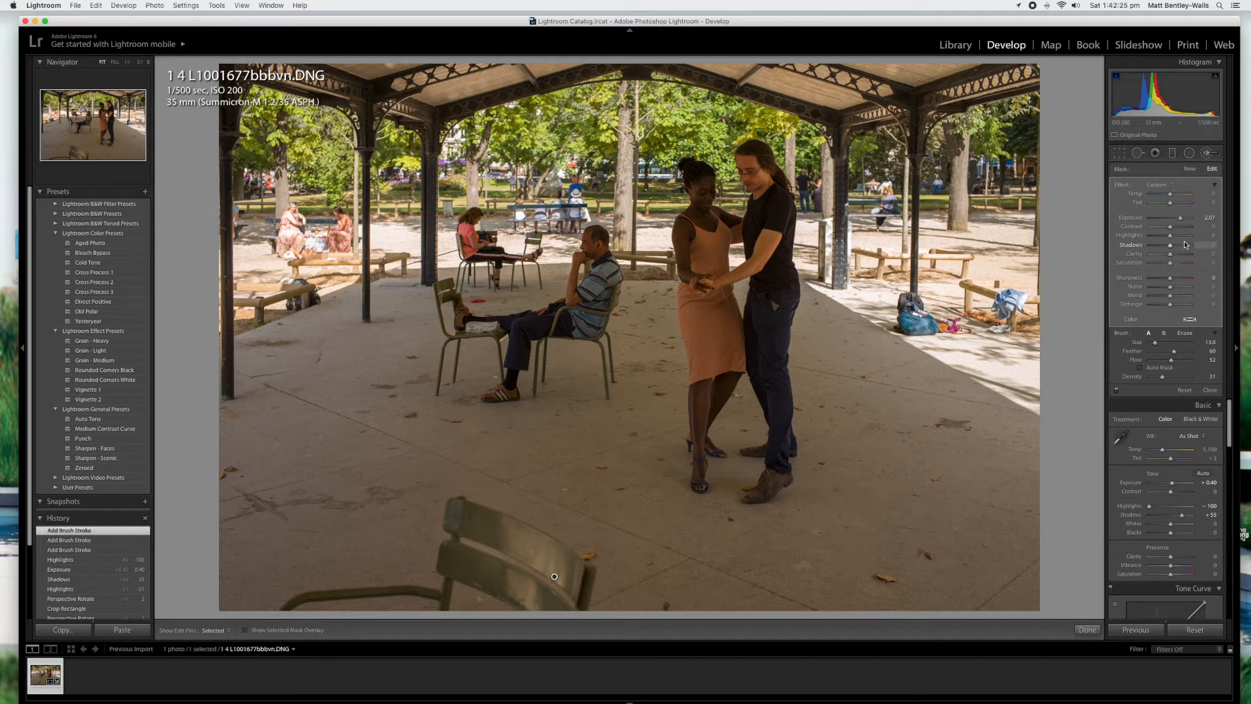
left_click(1087, 630)
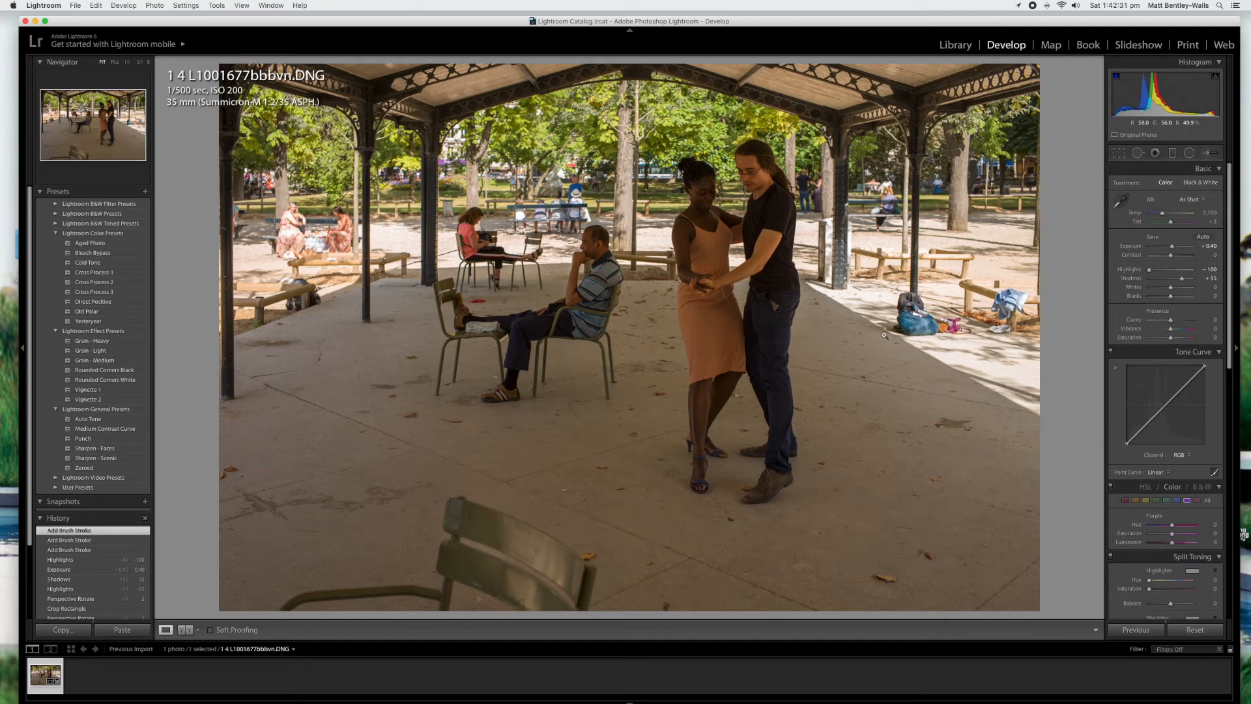
Brush a new local adjustment over the woman's dress and set its Exposure to 1.67
left_click(1209, 154)
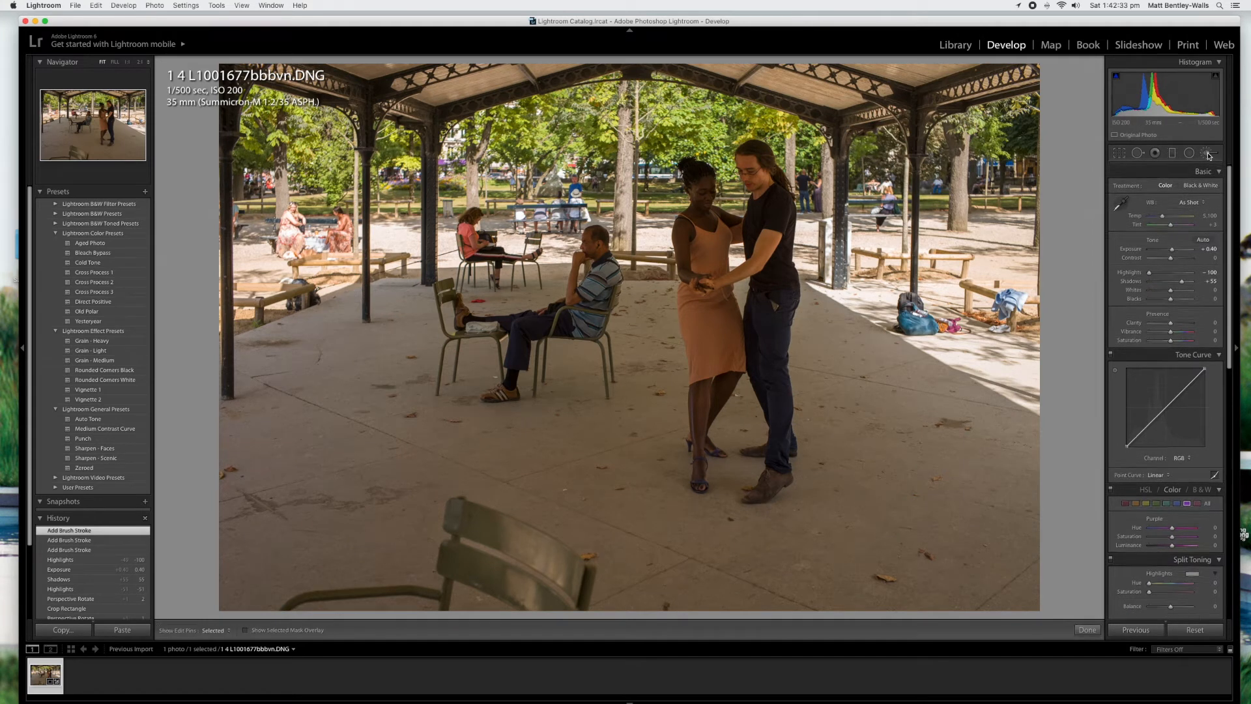
key("h")
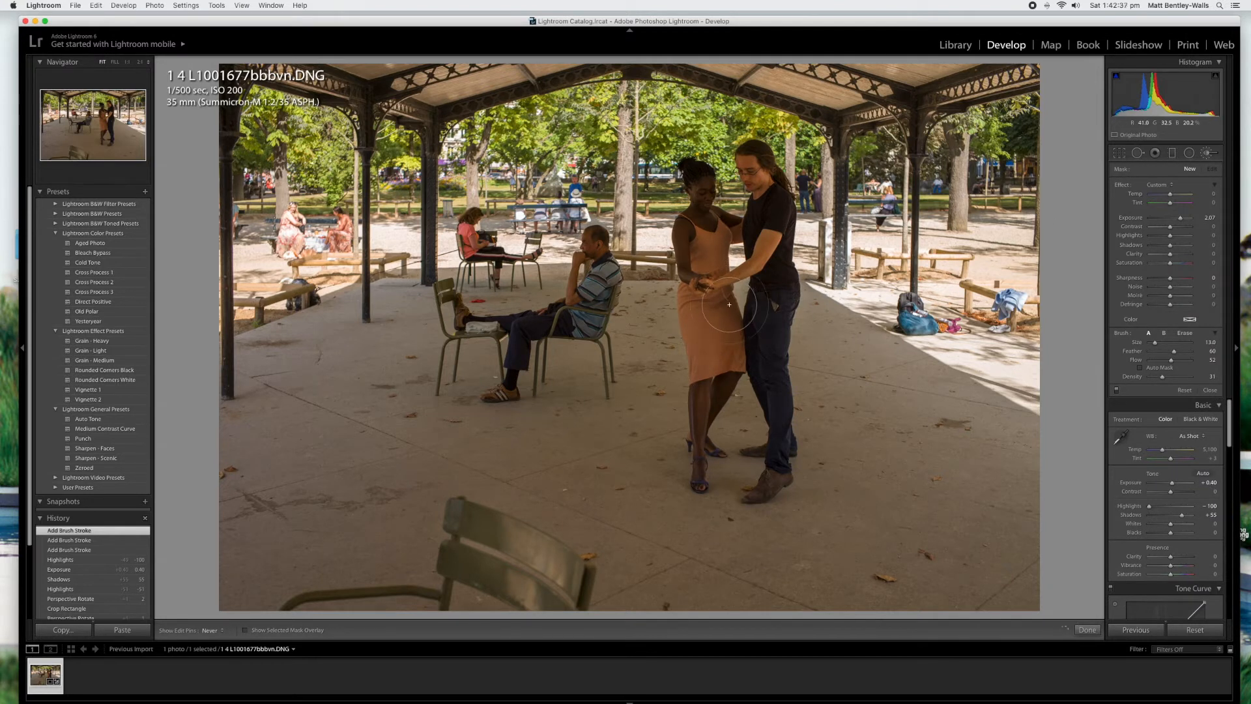
left_click(731, 352)
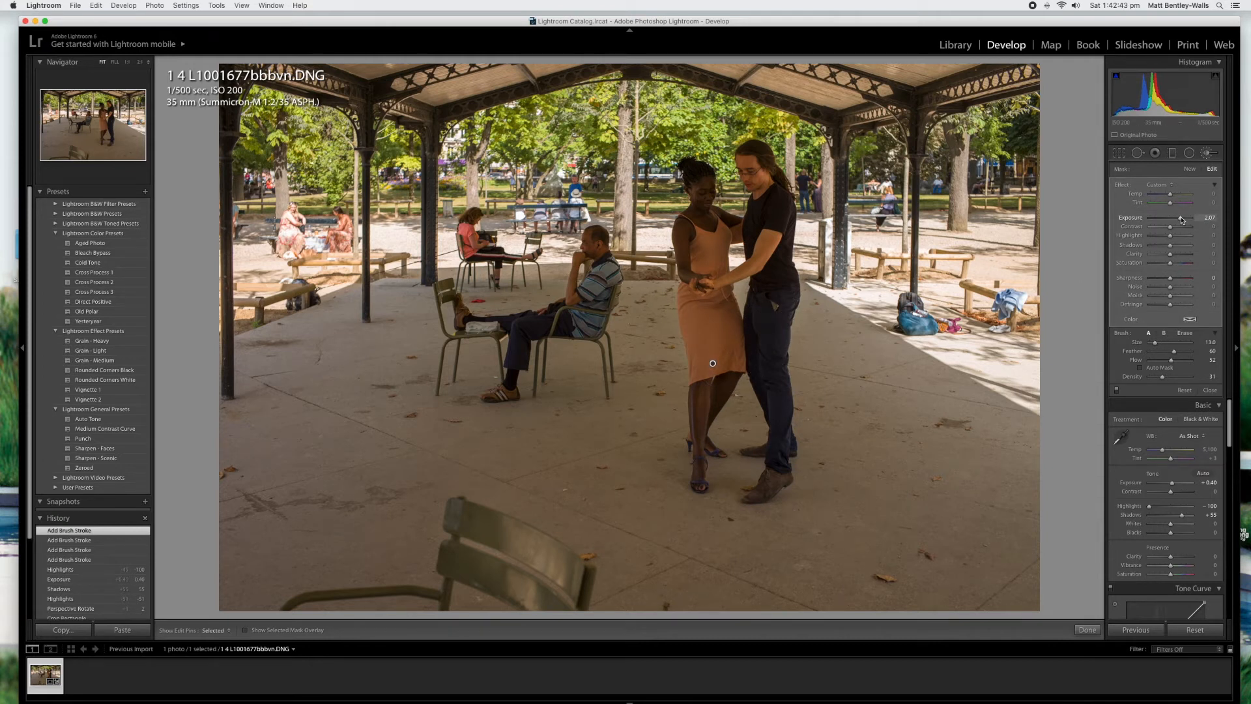
left_click_drag(1180, 220, 1178, 220)
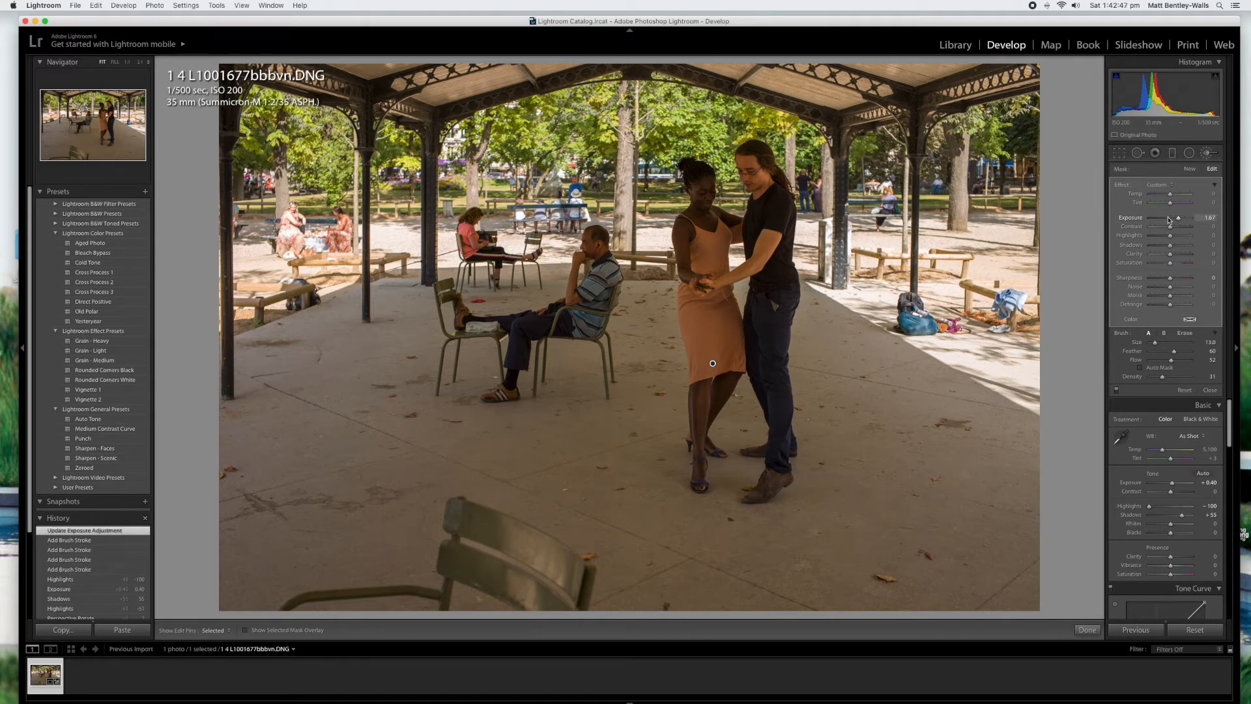
Extend the dress's brush adjustment over the man's shoes and trousers with a smaller brush of size 10.0
scroll(767, 345, "down", 3)
key("h")
left_click(771, 475)
mouse_move(777, 311)
left_mouse_down()
mouse_move(768, 295)
mouse_move(785, 315)
left_mouse_up()
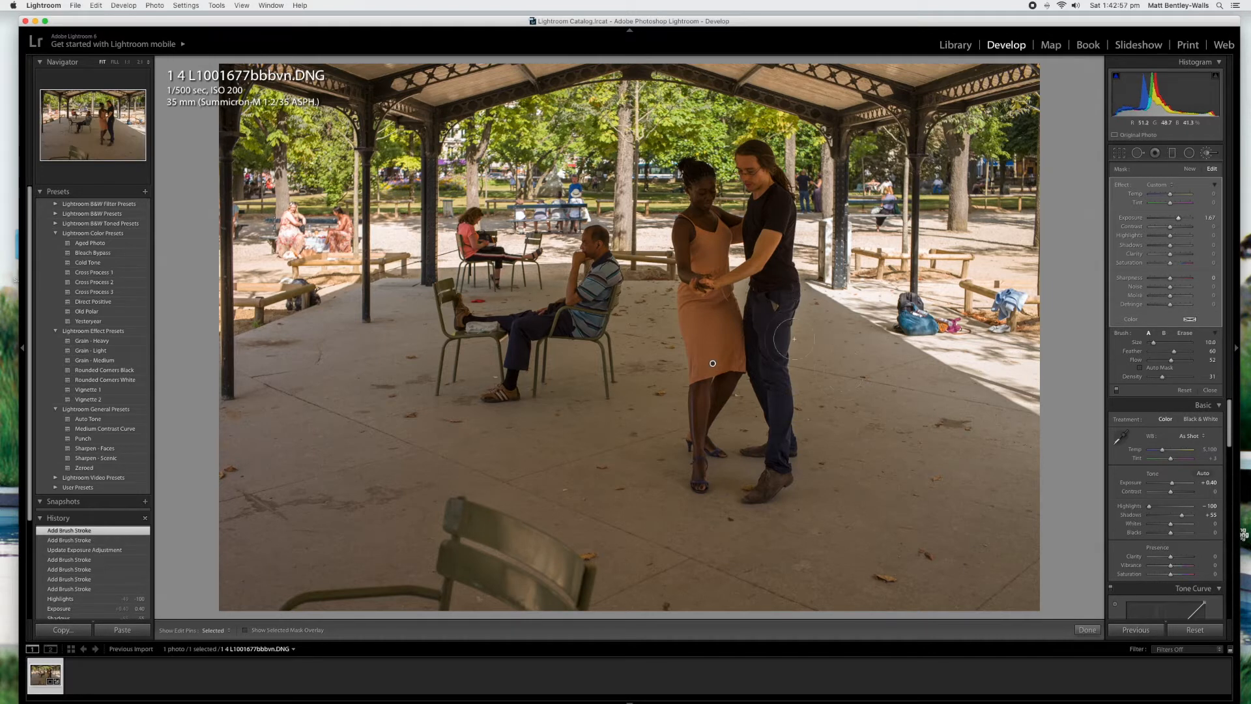
left_click_drag(766, 387, 778, 279)
Brush the same lightening adjustment over the man's face and the woman's chest and face, and finish the brush edit
key("h")
left_click(749, 166)
mouse_move(694, 207)
left_mouse_down()
mouse_move(701, 179)
mouse_move(710, 218)
left_mouse_up()
key("h")
left_click(705, 193)
left_click(1087, 630)
Brush a new local Exposure adjustment of 2.07 over the woman's hair at close zoom
left_click(709, 192)
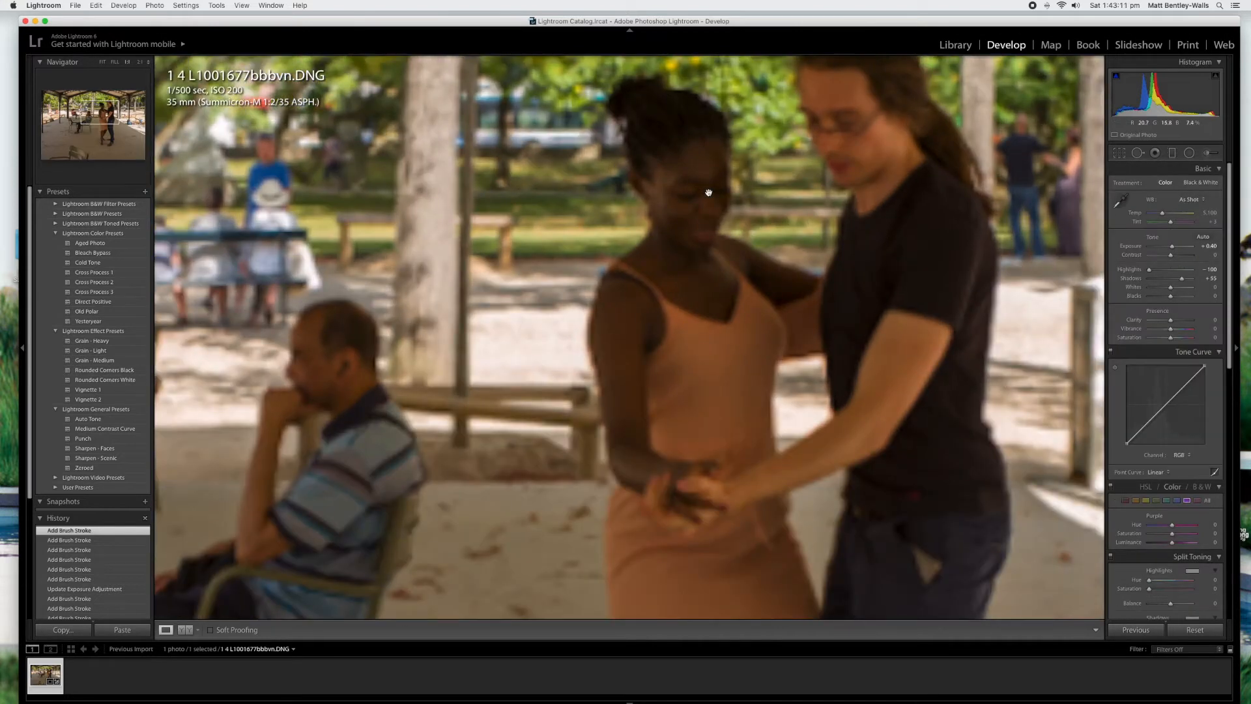
scroll(708, 193, "up", 3)
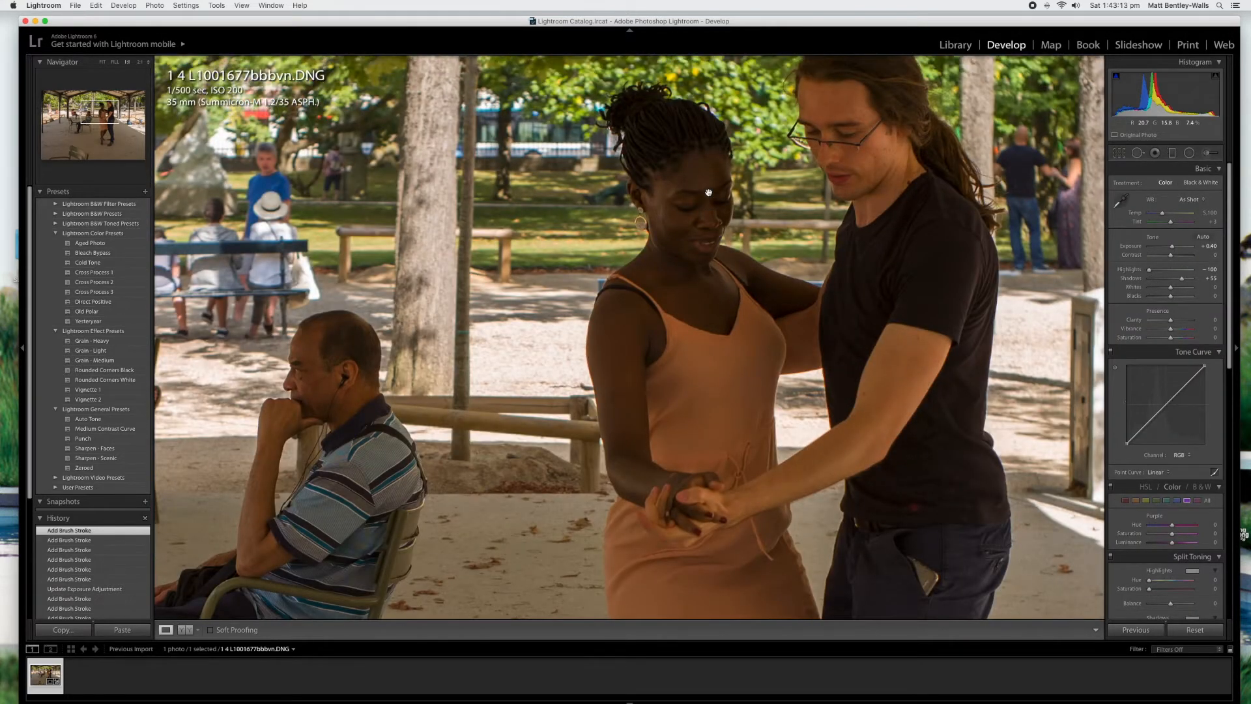
left_click(1206, 152)
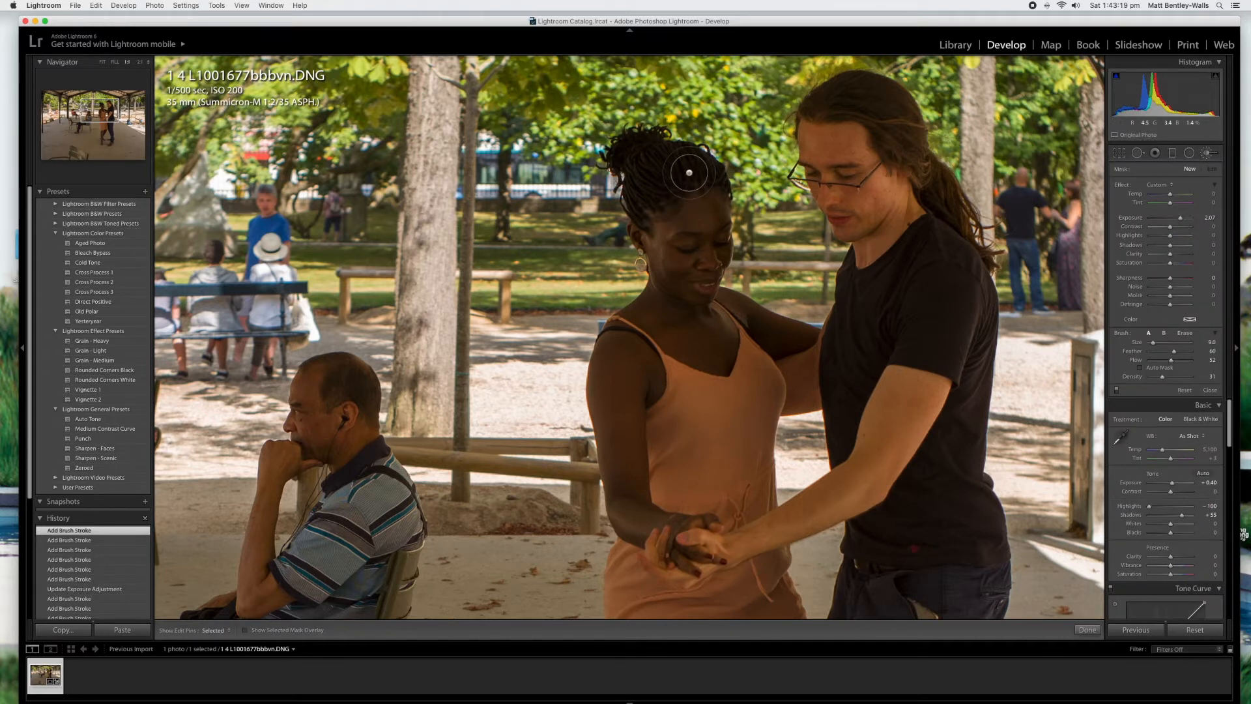
key("h")
key("bracketleft")
left_click_drag(689, 172, 715, 170)
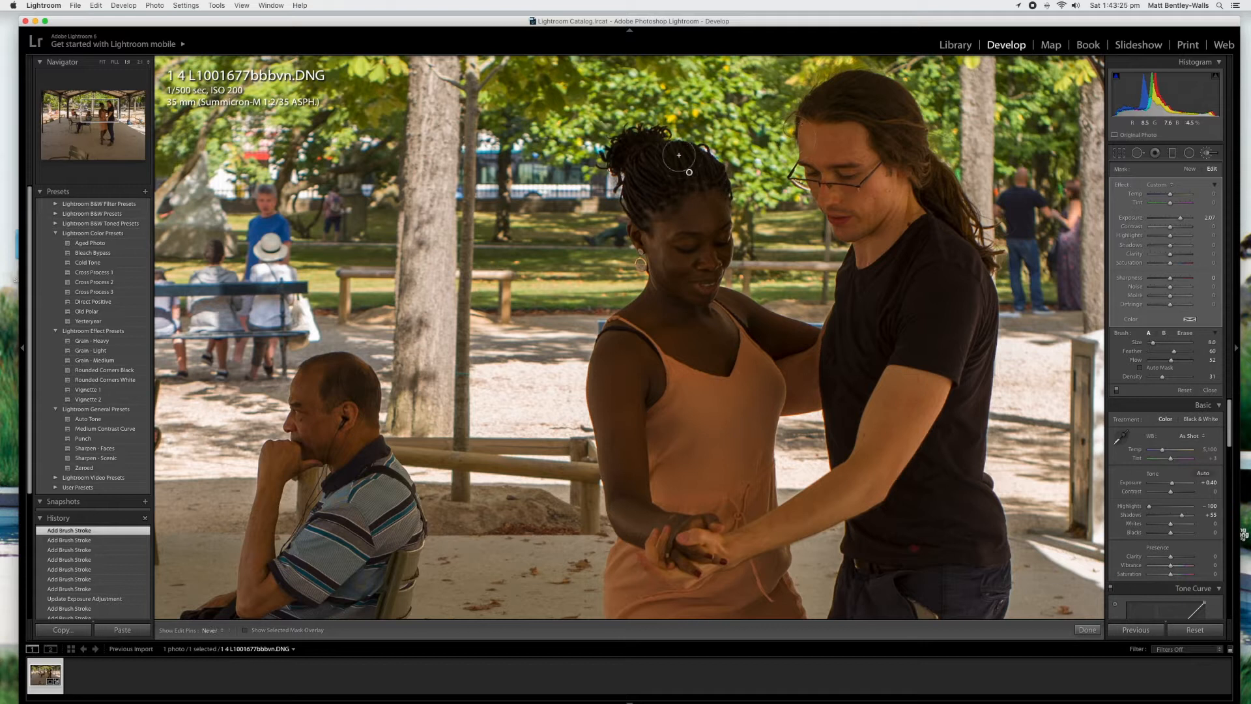
key("h")
left_click_drag(630, 194, 632, 196)
Add a separate local Exposure adjustment of 2.07 on the woman's chest and shoulder with a size 25.0 brush
left_click(1189, 170)
scroll(765, 371, "up", 10)
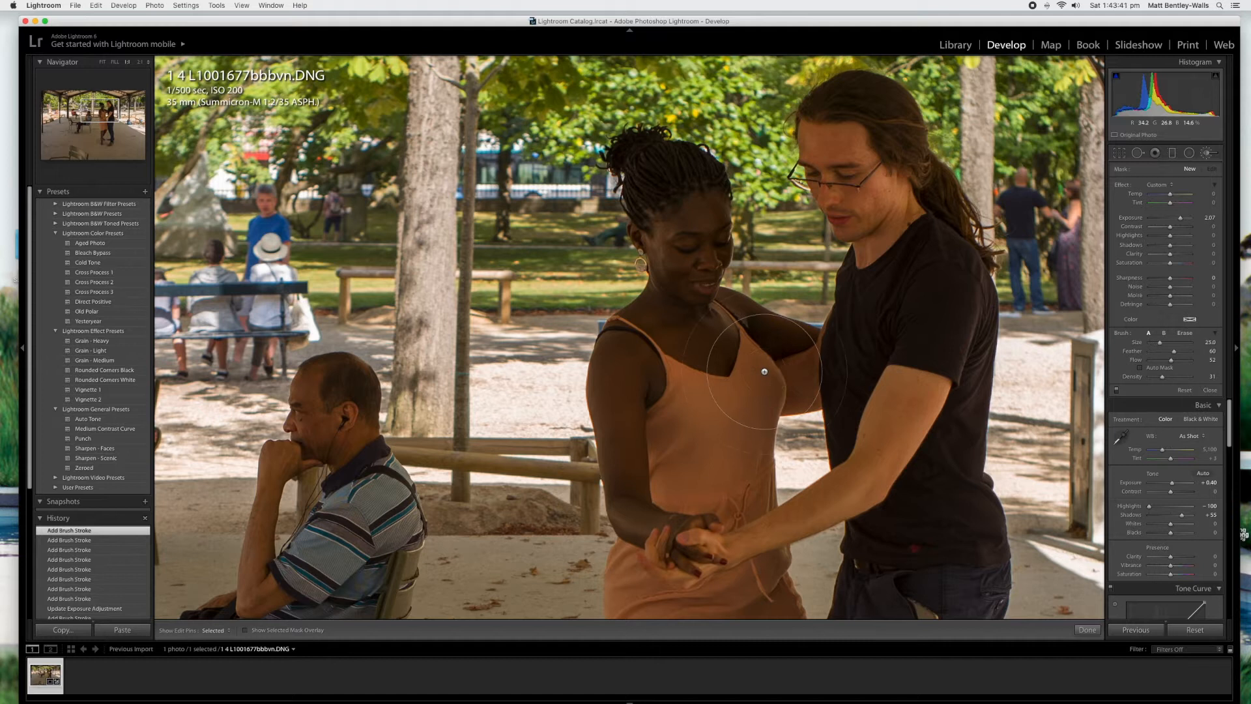
key("h")
left_click_drag(765, 347, 766, 349)
left_click(1086, 629)
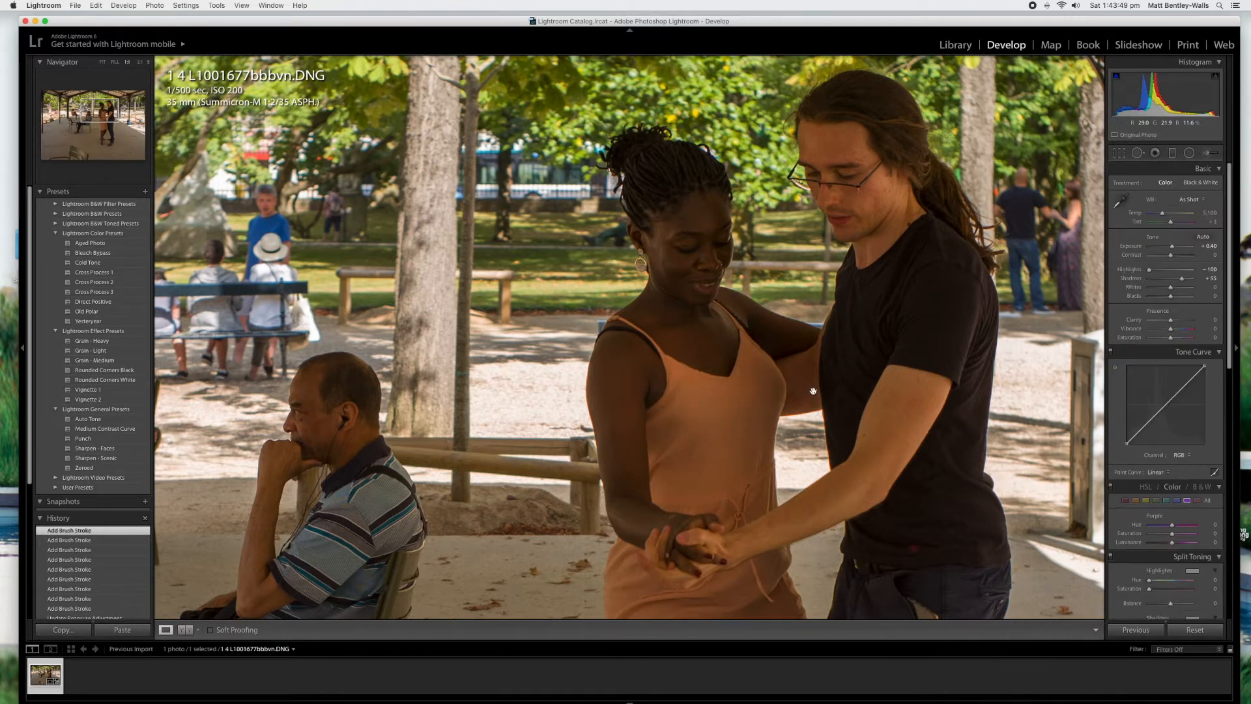
Export the photo to the hard drive as a TIFF, resized to fit the long edge at 300 pixels per inch
left_click(813, 390)
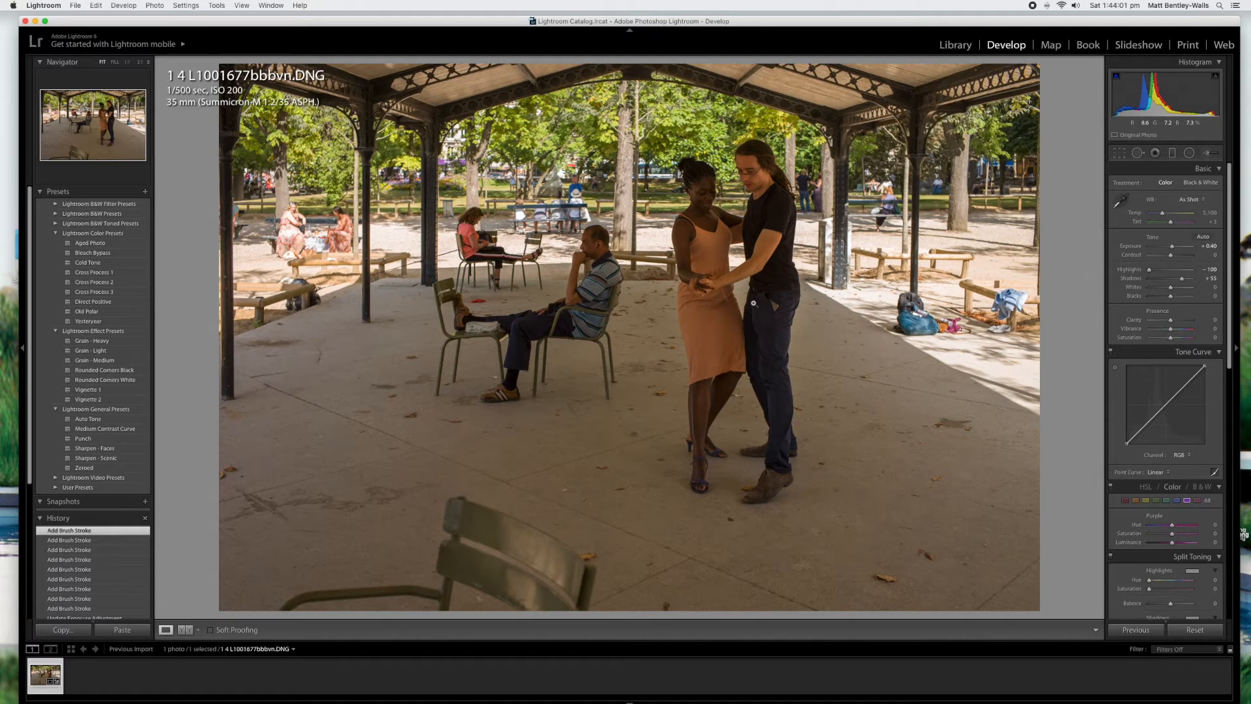
left_click(77, 5)
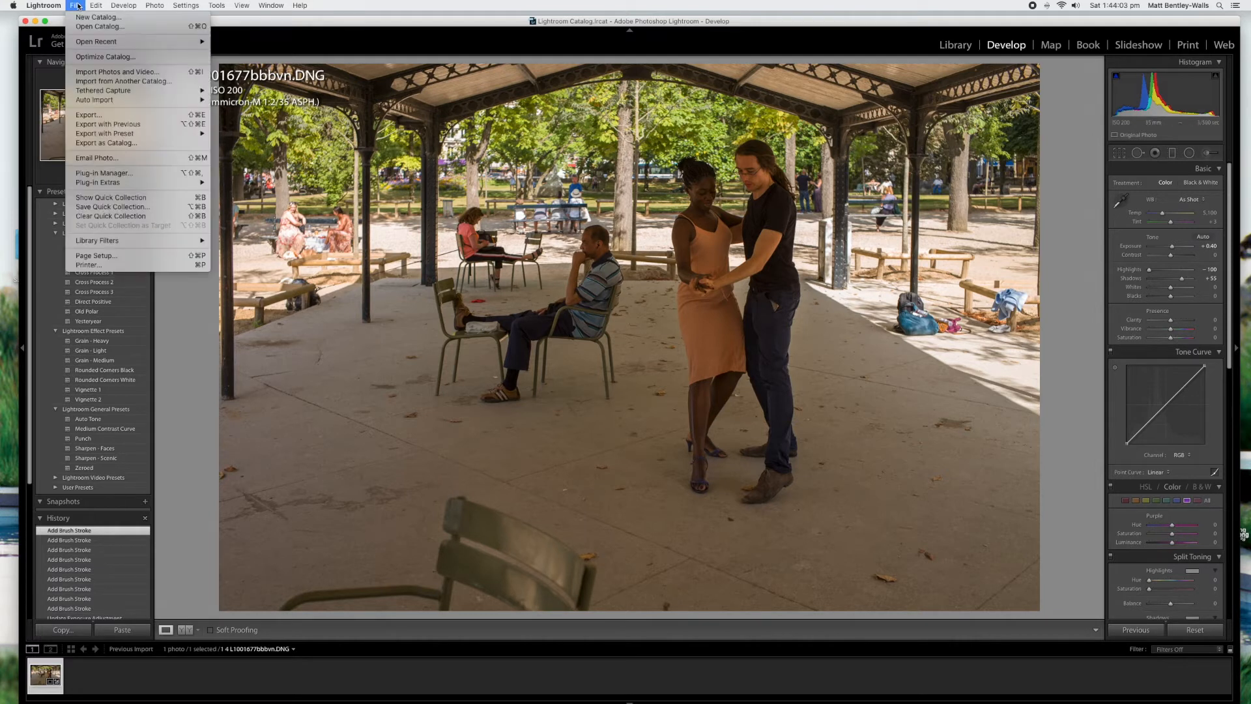
left_click(89, 115)
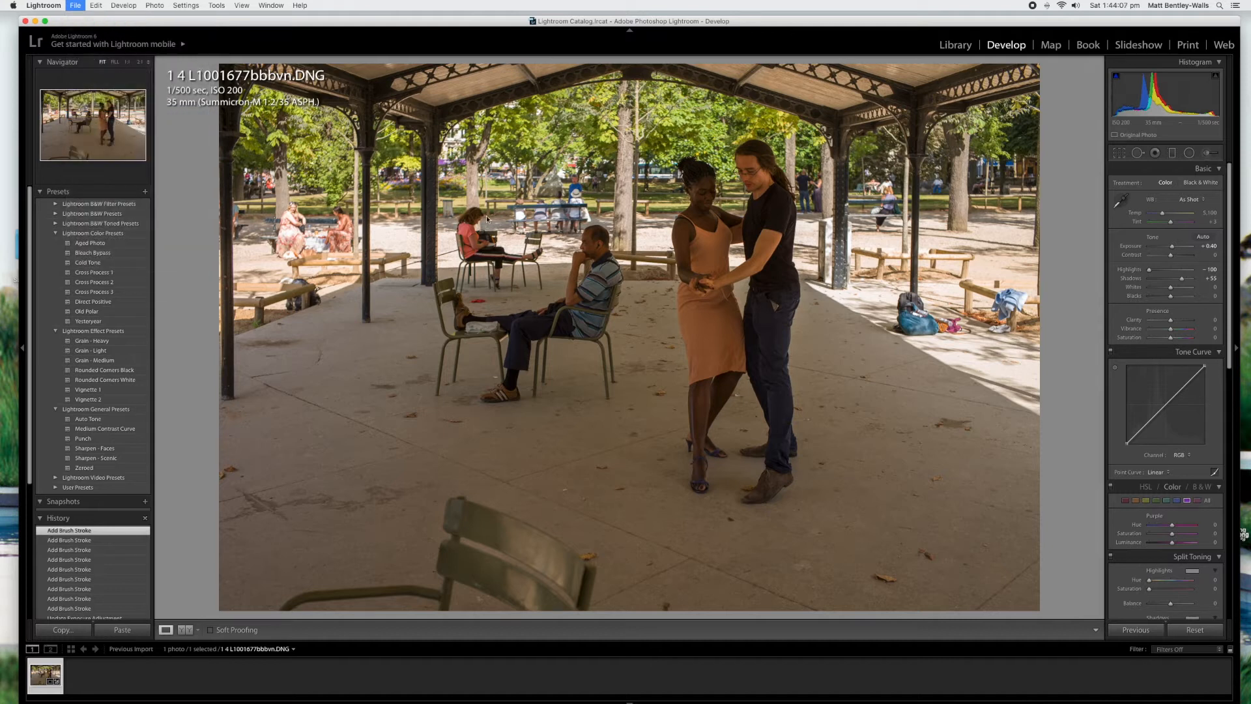
scroll(497, 379, "down", 5)
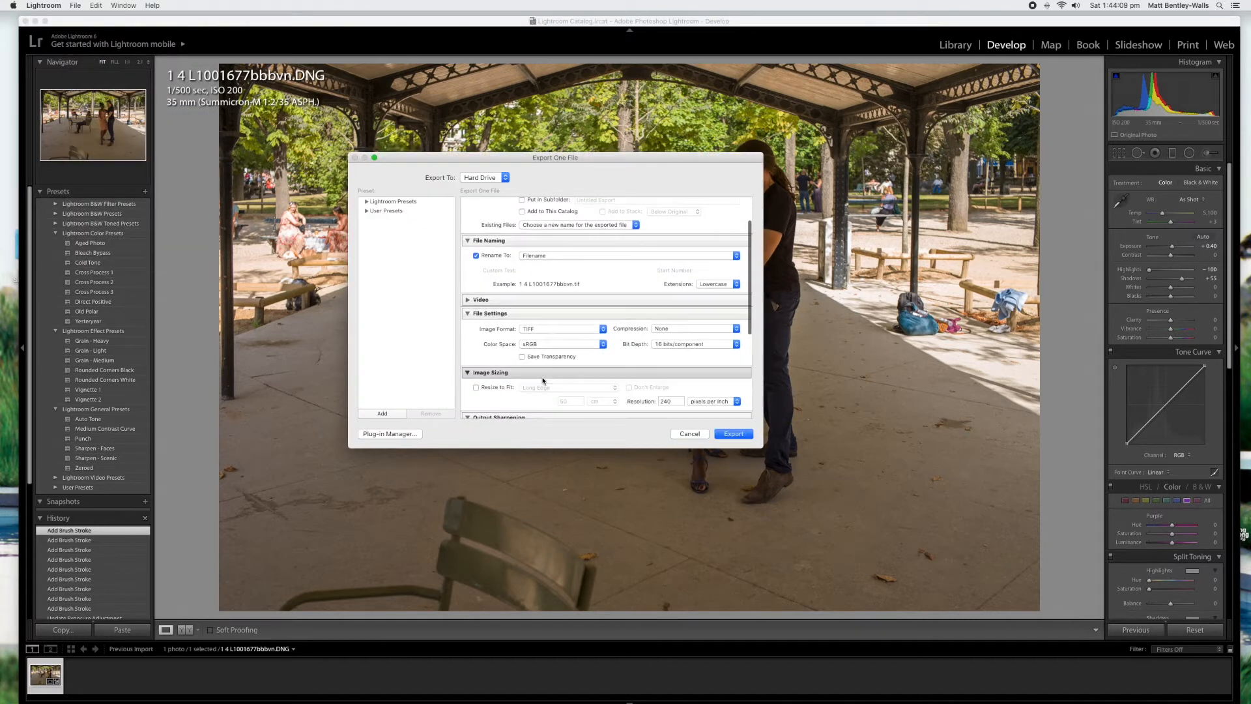
left_click(476, 363)
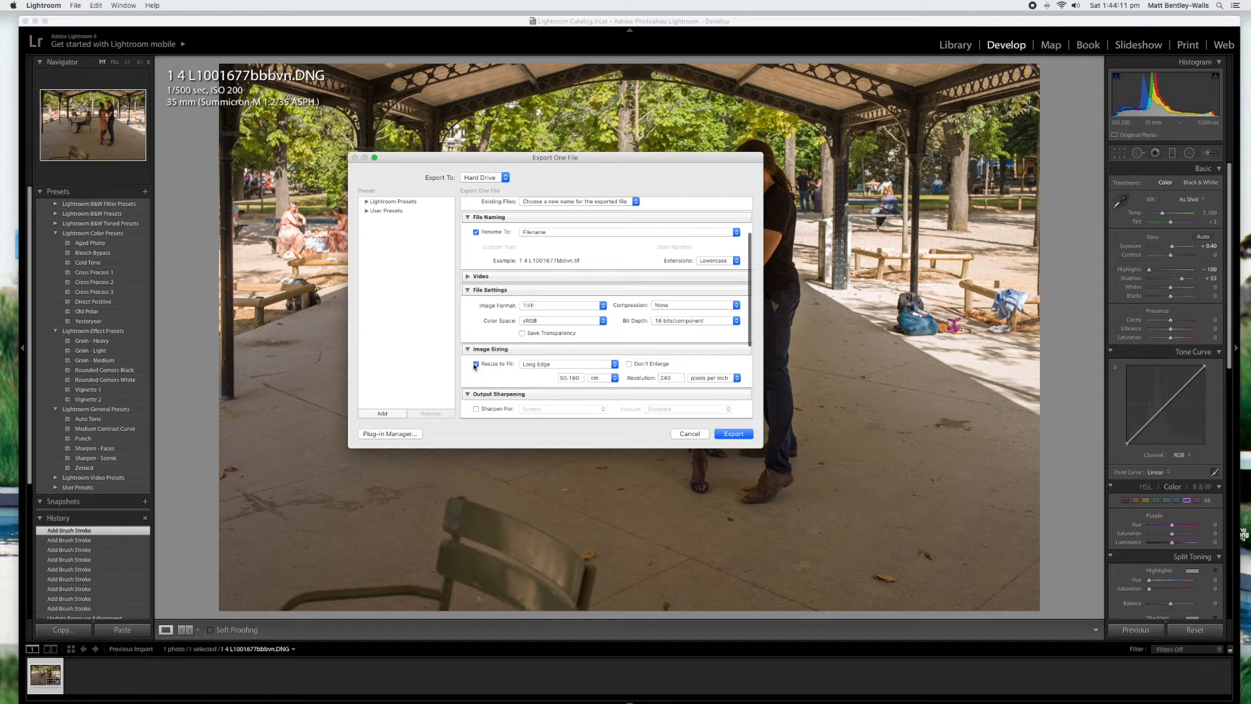
double_click(670, 378)
type("300")
left_click(738, 437)
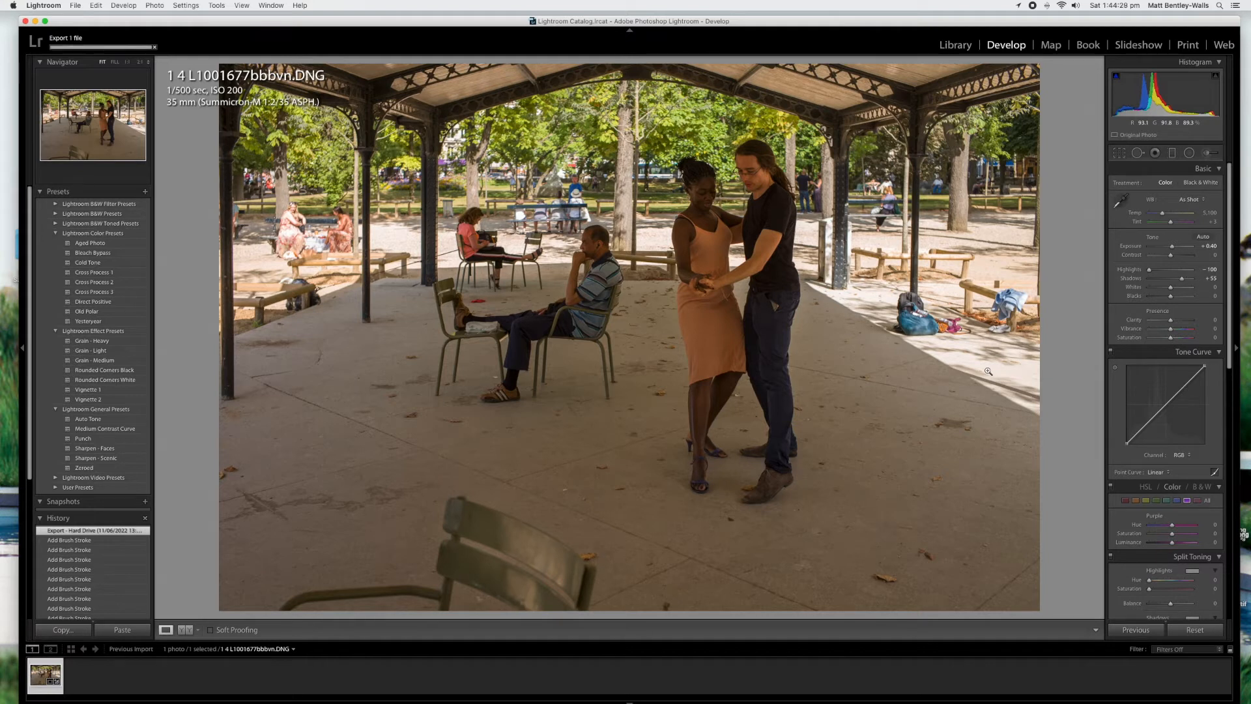
Convert the photo's treatment to Black & White
left_click(1201, 183)
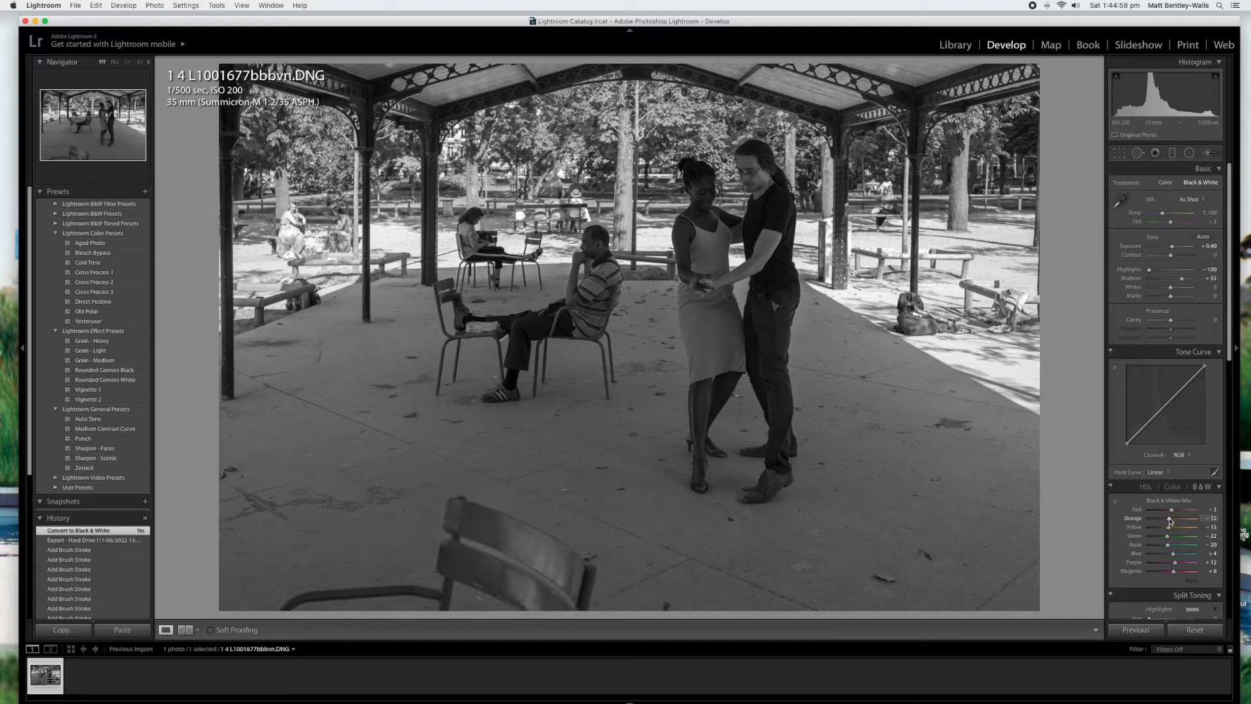
Adjust the black-and-white mix, setting Orange to -8 and Blue to +1
left_click_drag(1169, 521, 1173, 520)
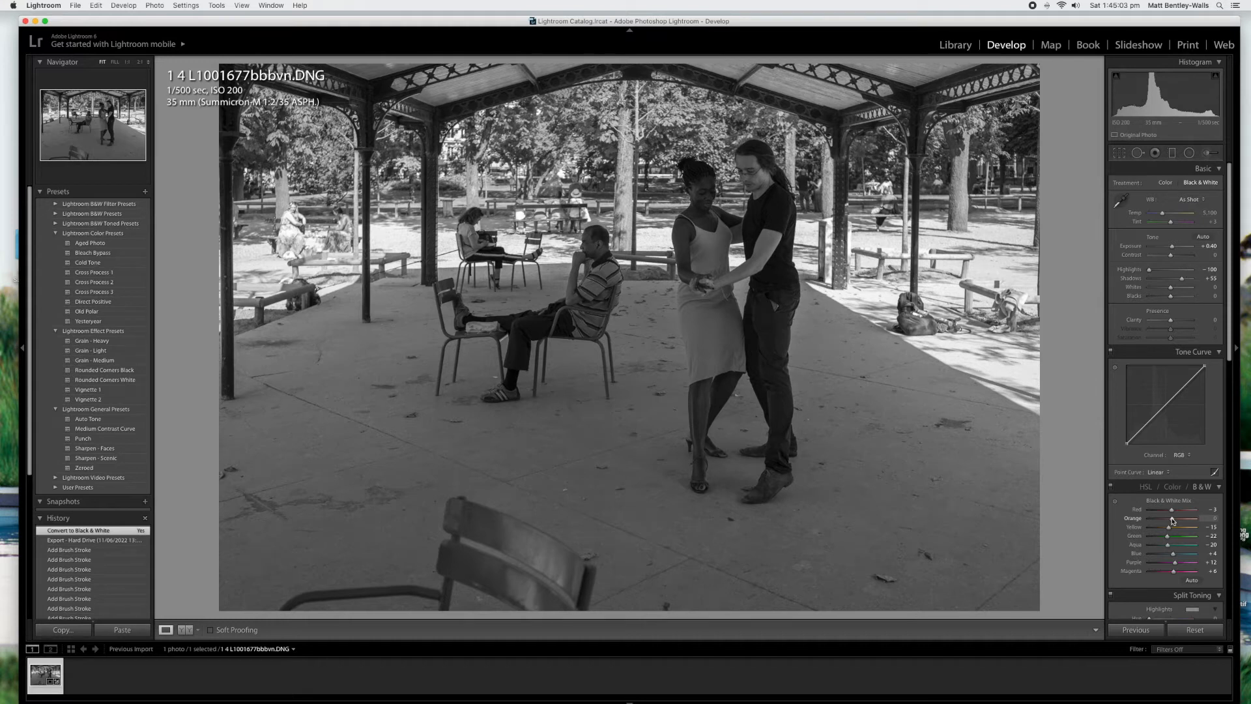
left_click_drag(1173, 519, 1170, 519)
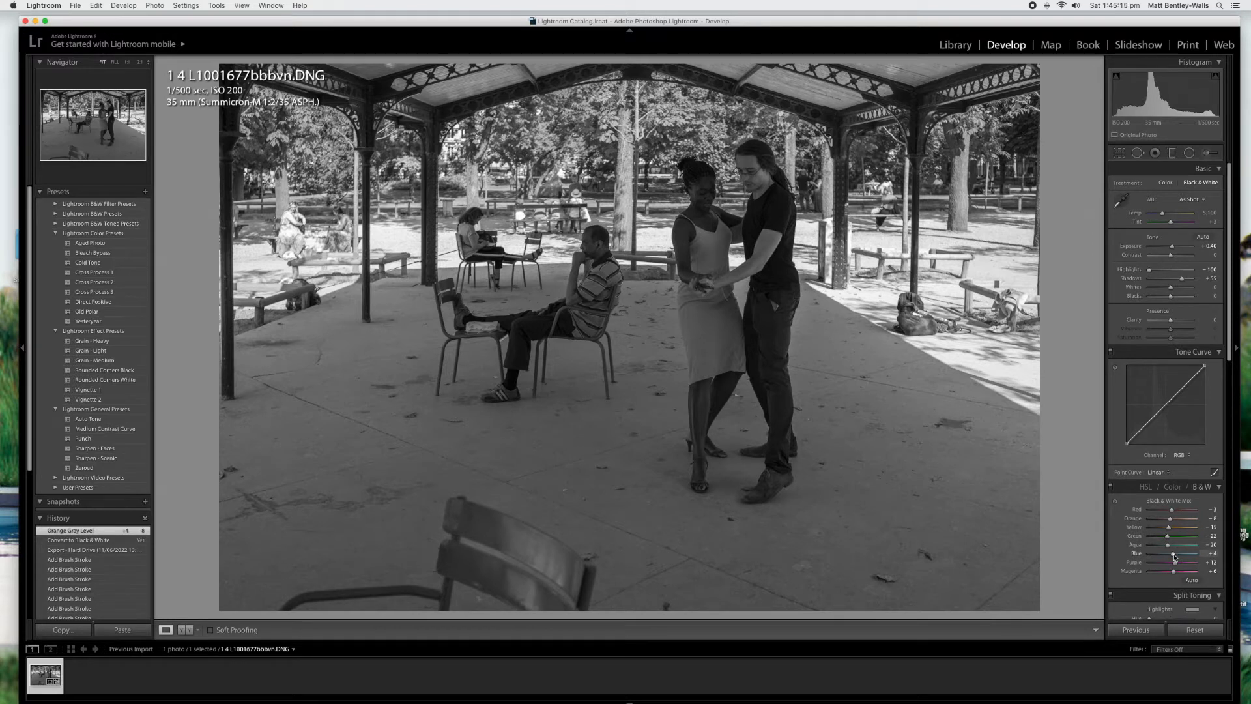
left_click_drag(1173, 555, 1171, 557)
left_click_drag(1171, 555, 1171, 556)
left_click_drag(1172, 557, 1172, 557)
left_click_drag(1172, 557, 1173, 558)
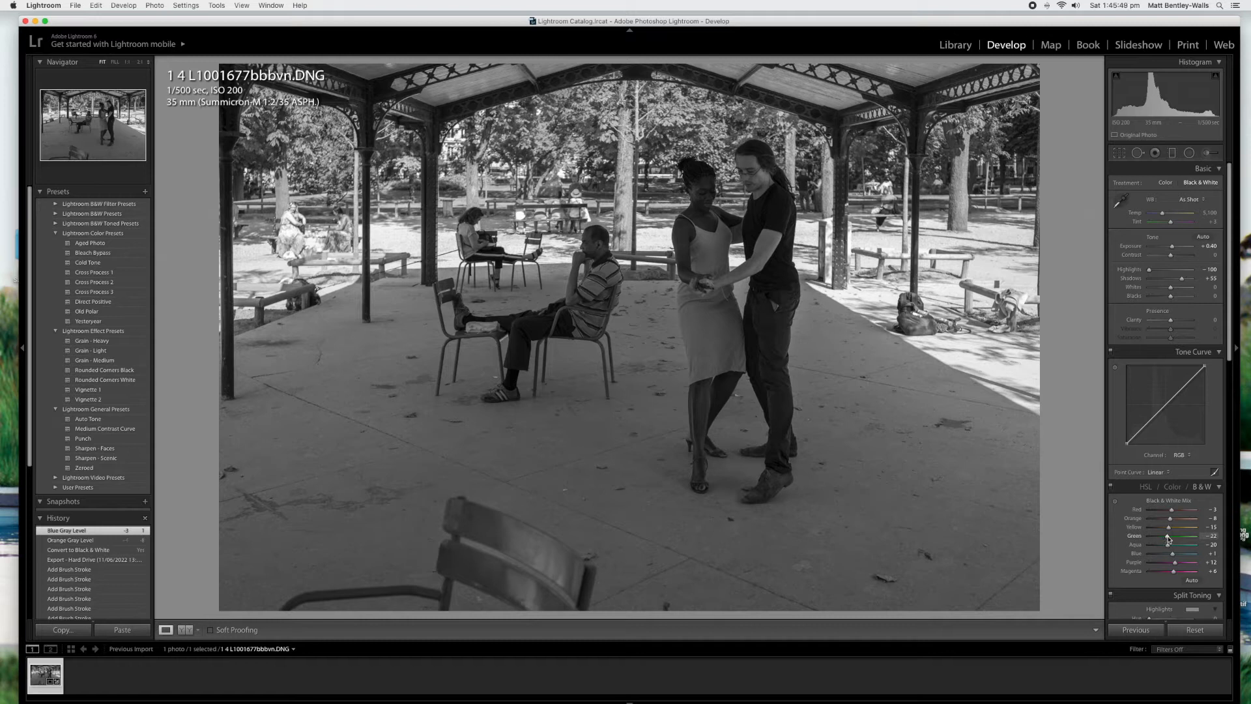
Set Green to -44 and Yellow to -22 in the black-and-white mix, and check the couple up close
left_click_drag(1167, 538, 1162, 540)
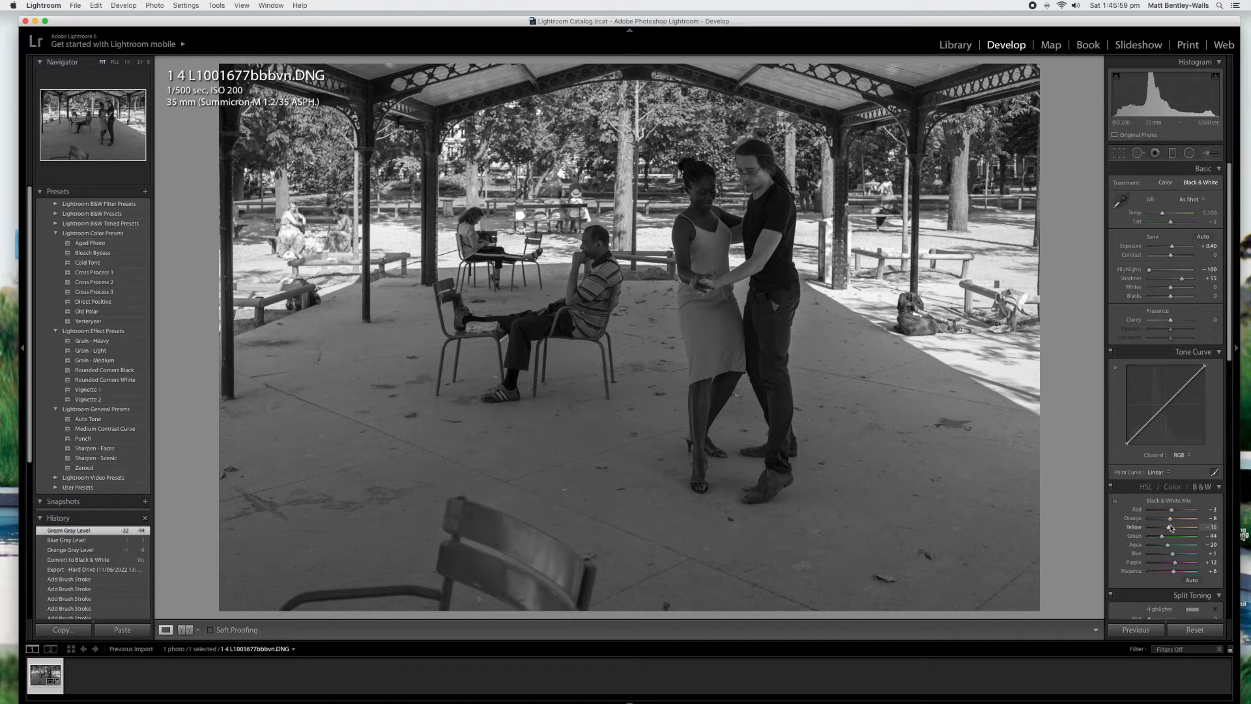
left_click_drag(1169, 528, 1168, 528)
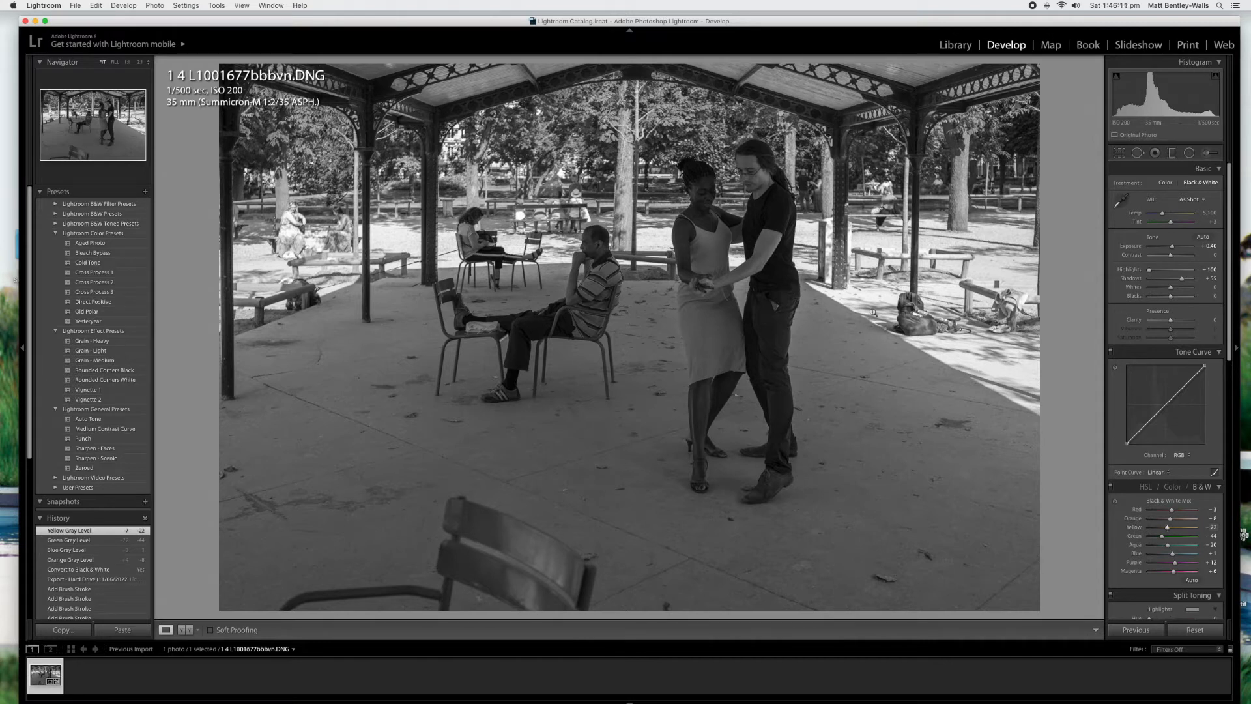
left_click(705, 194)
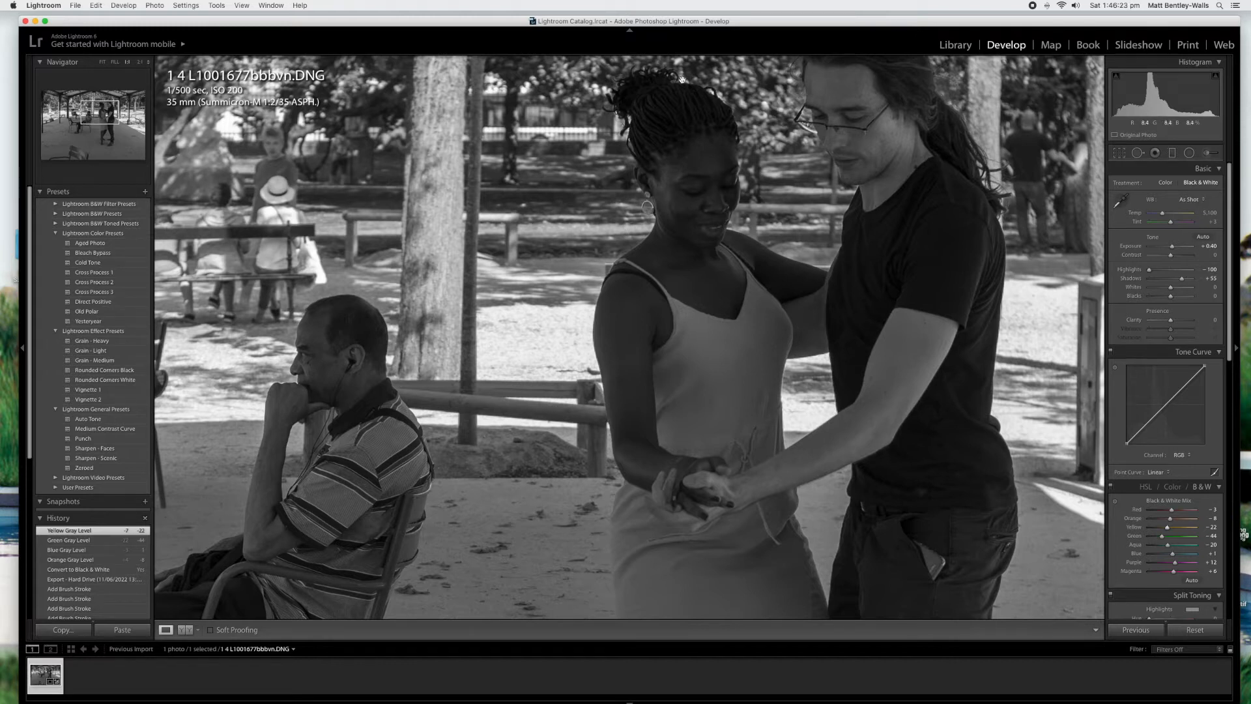
left_click(702, 157)
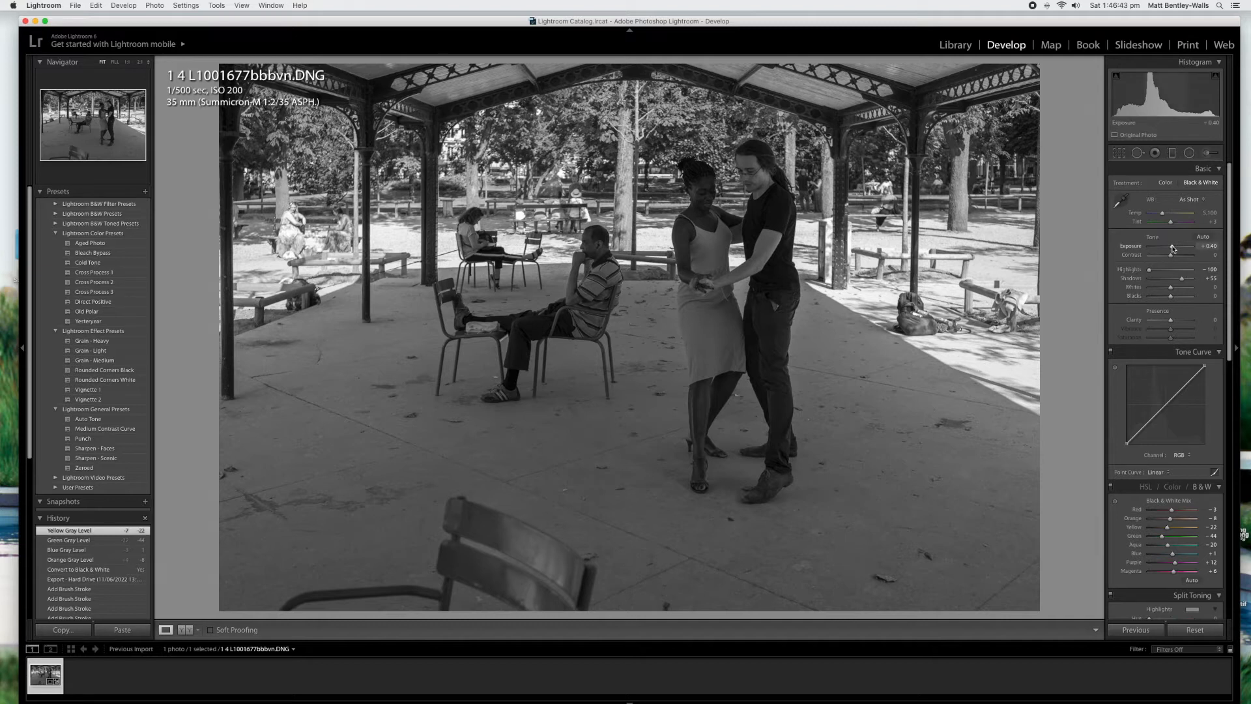
Raise the photo's overall Exposure to +0.65, checking the sunlit ground beside the couple at close zoom
left_click_drag(1172, 248, 1175, 248)
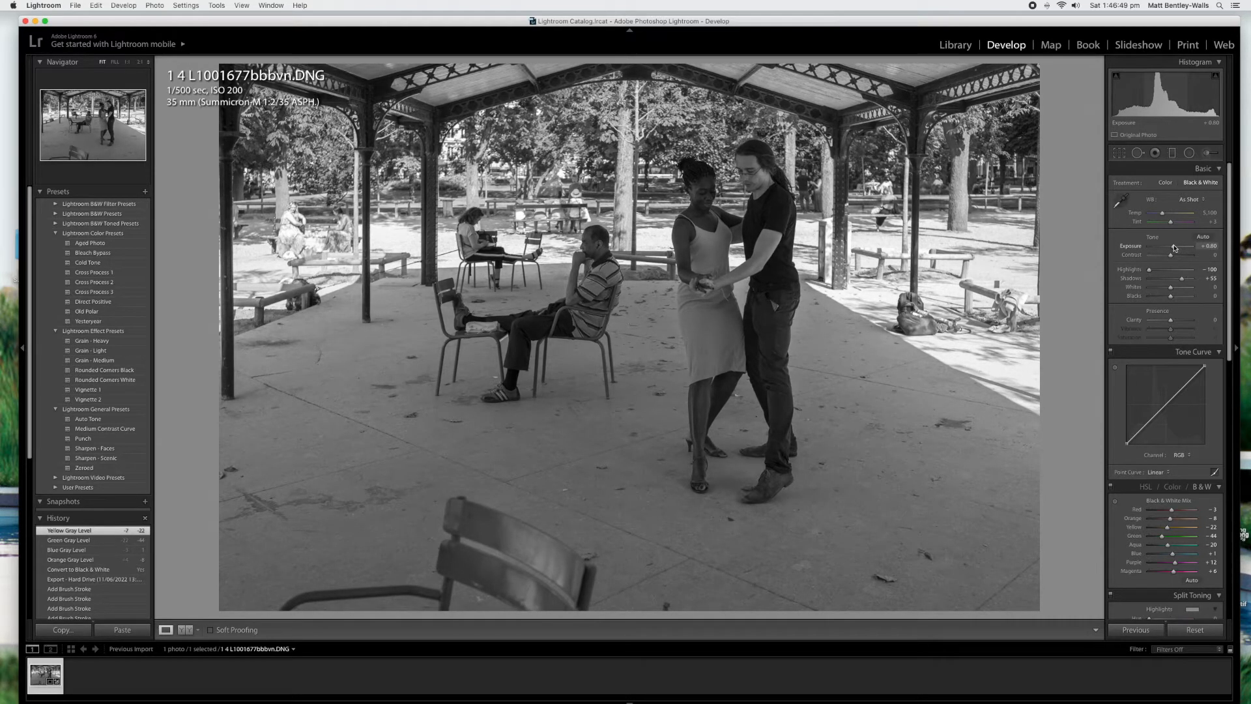
left_click_drag(1175, 249, 1175, 248)
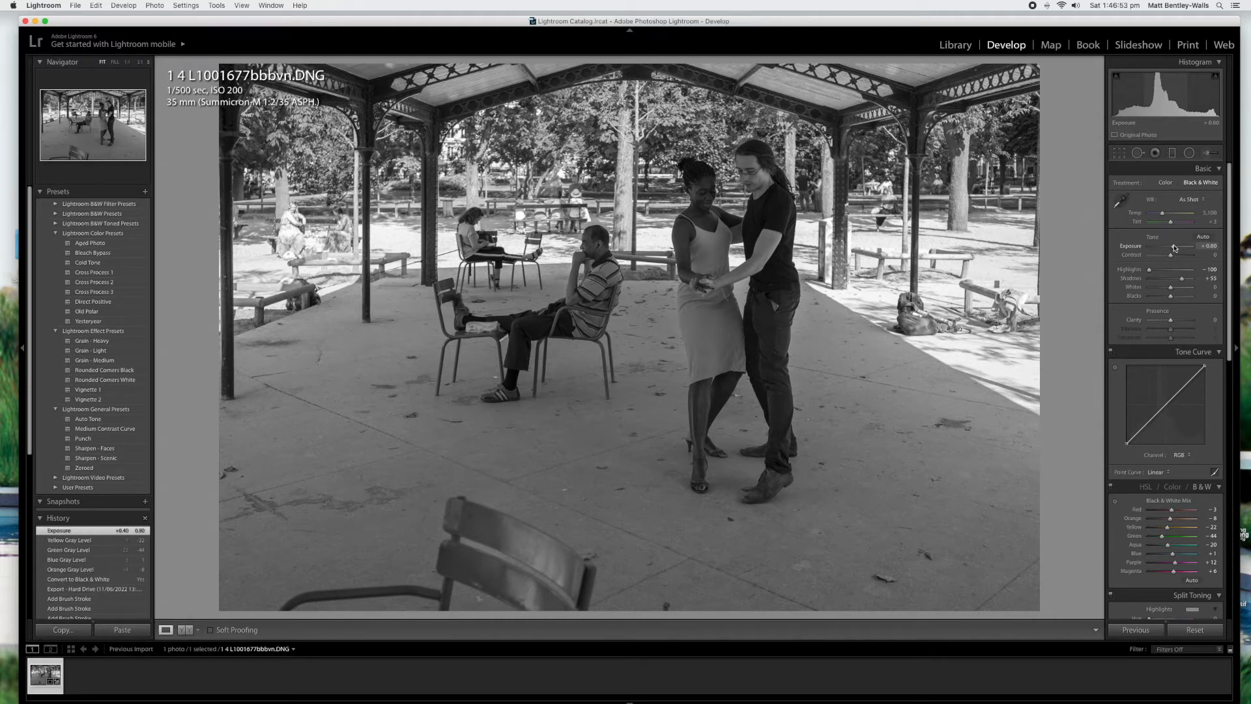
left_click(962, 334)
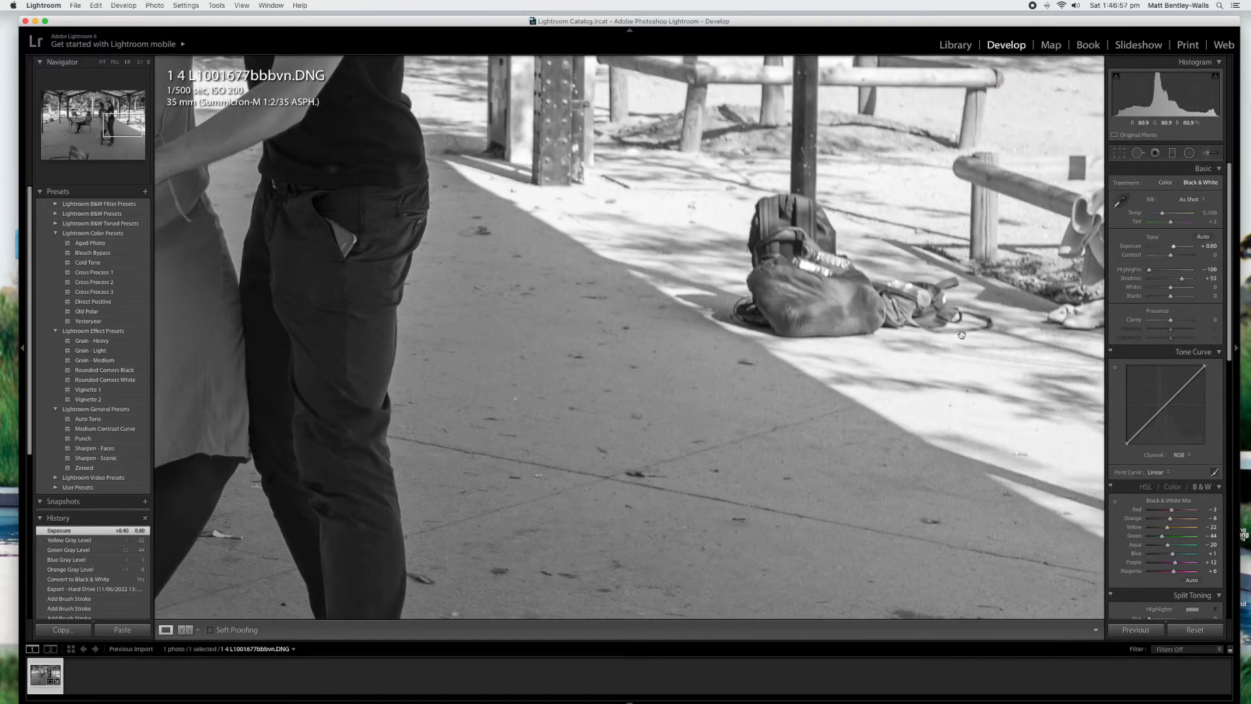
left_click(962, 334)
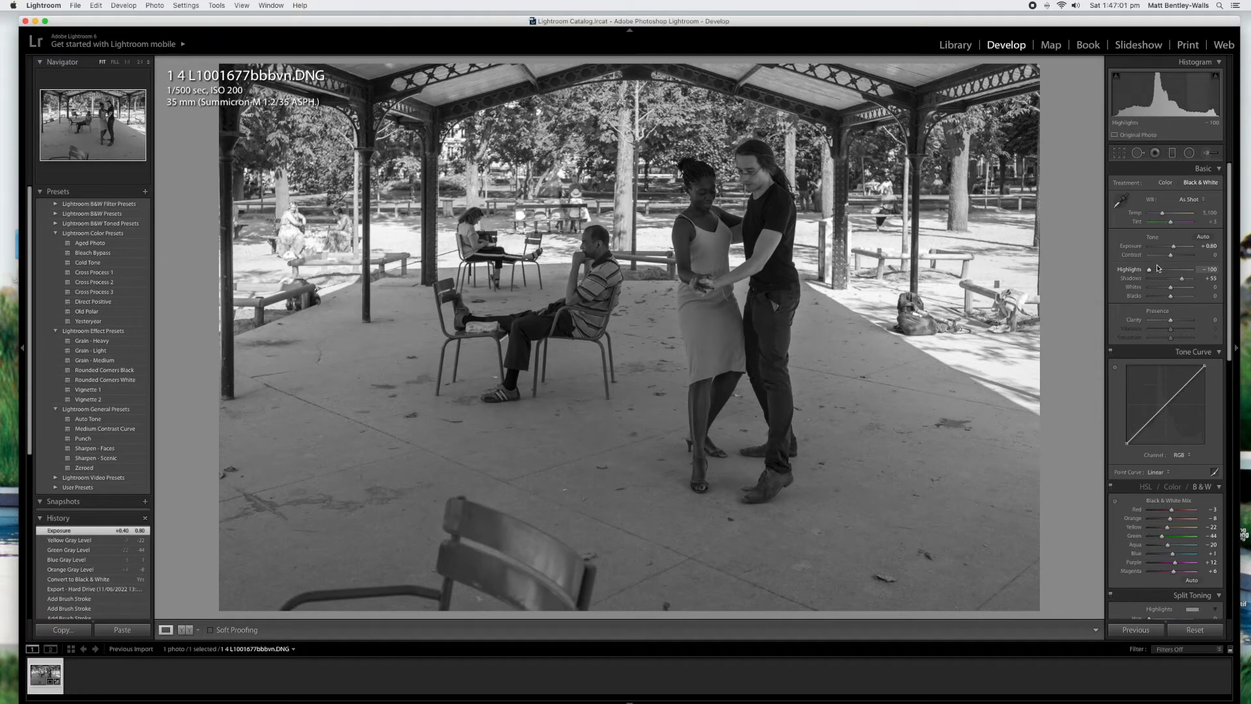
key("Down")
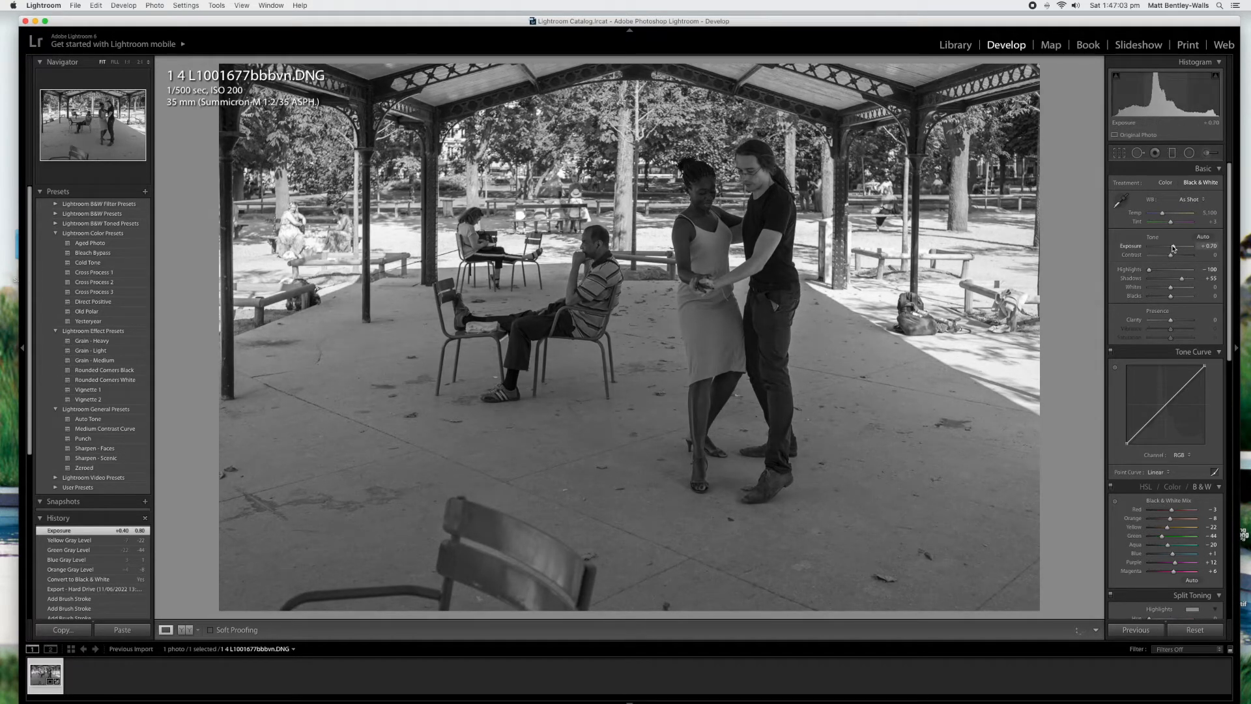
left_click_drag(1174, 248, 1173, 248)
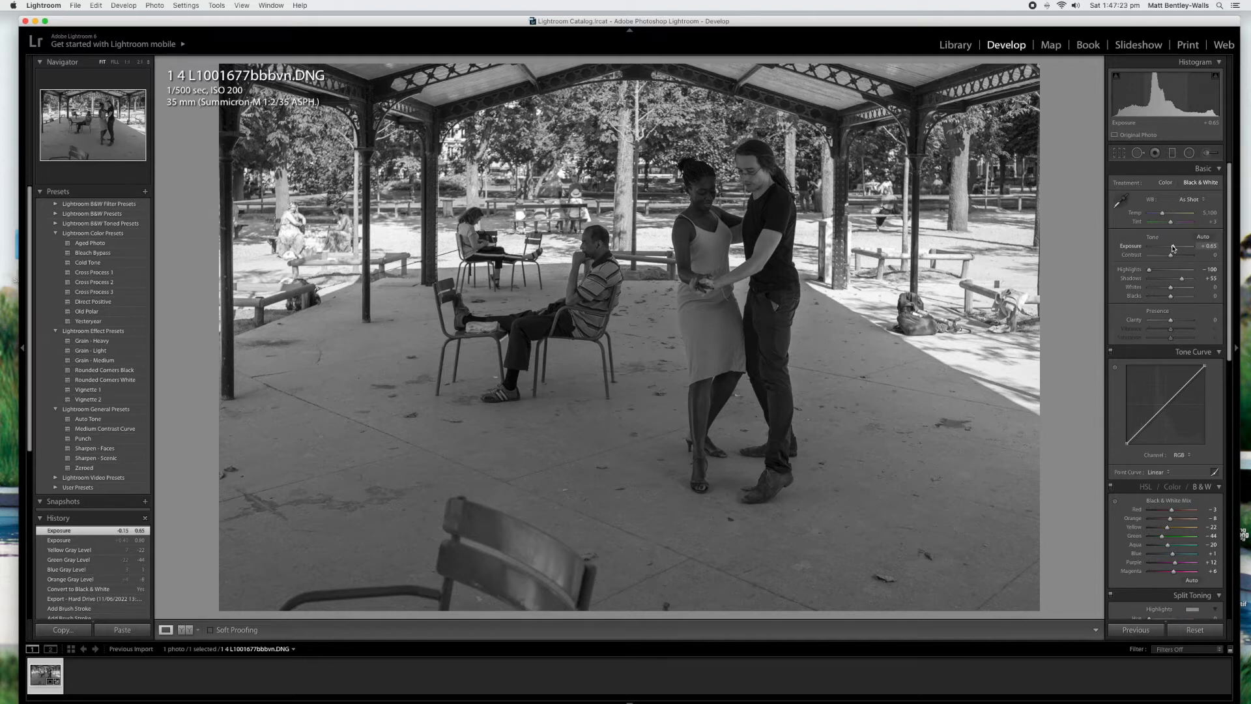
Brush a new local Exposure adjustment of -2.65 over the background trees and bright sunlit areas with a size 27.0 brush
left_click(1207, 153)
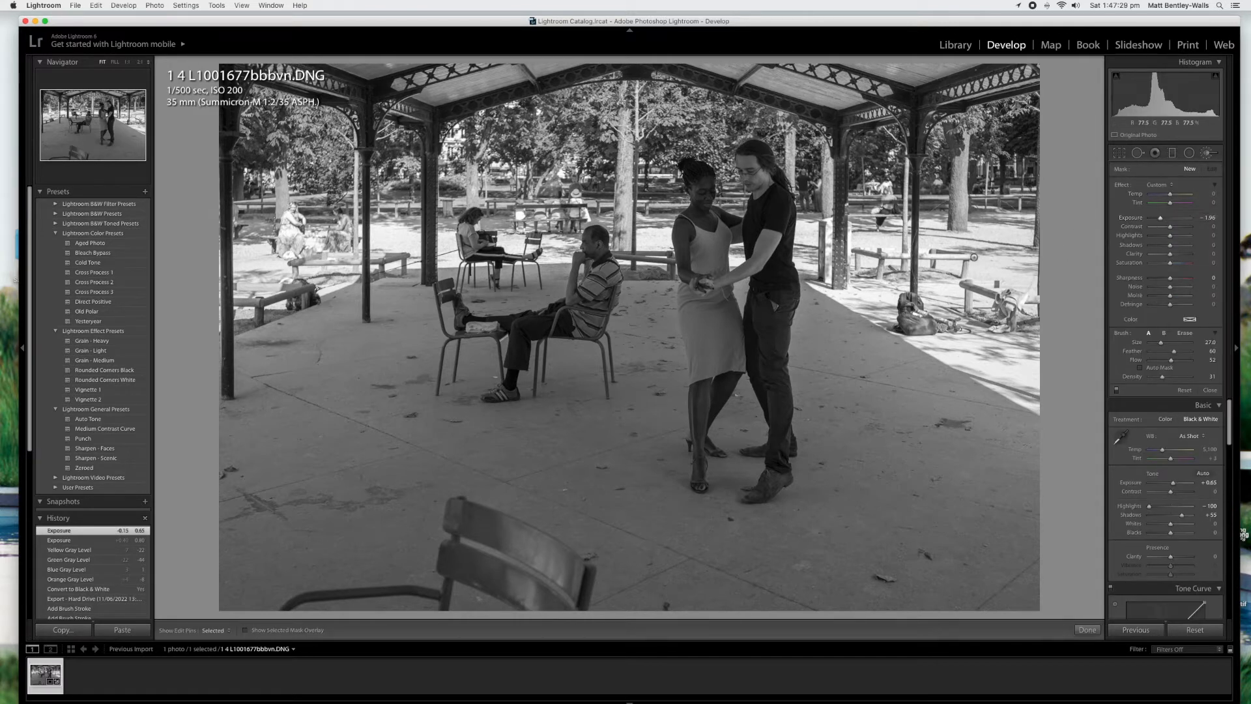
key("h")
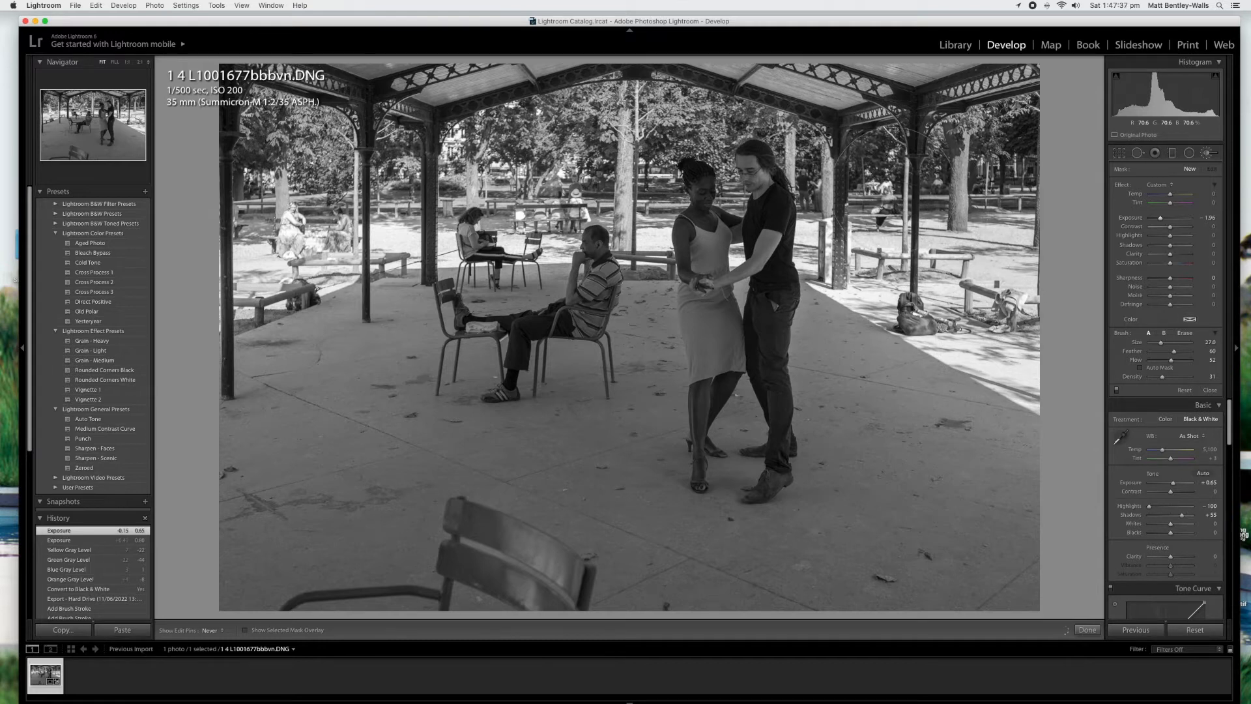
key("h")
left_click_drag(688, 103, 668, 101)
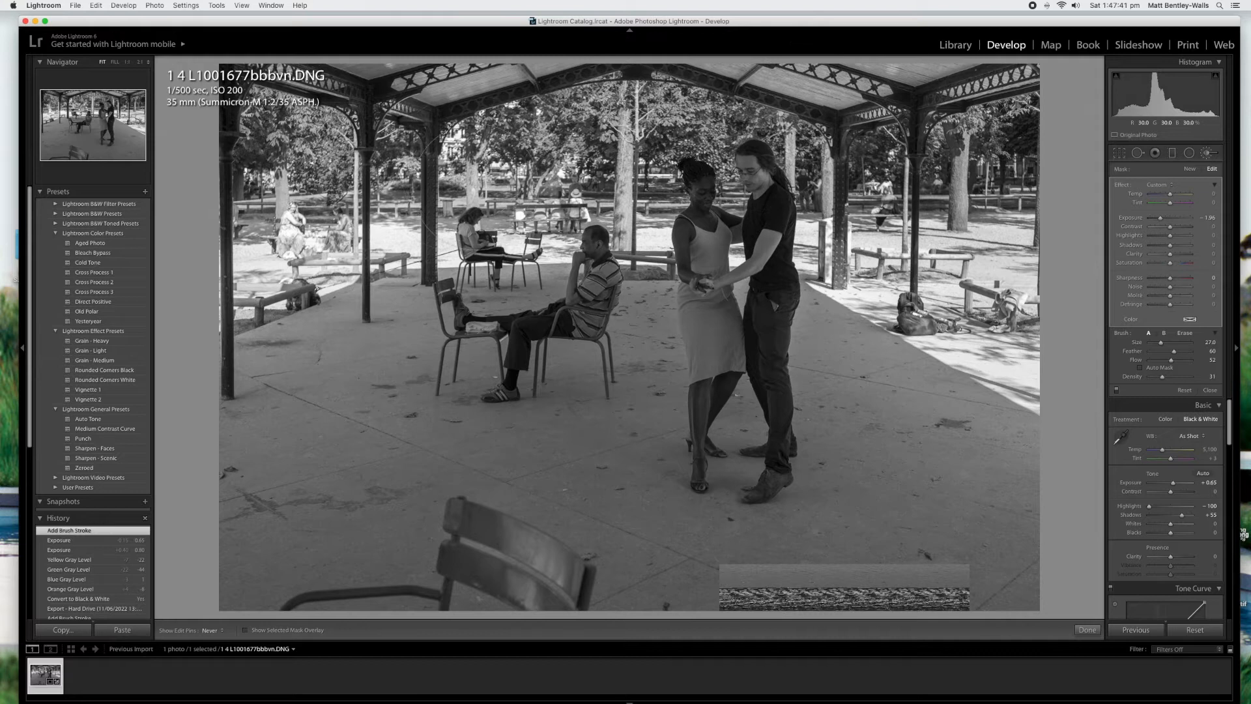
left_click_drag(467, 187, 437, 202)
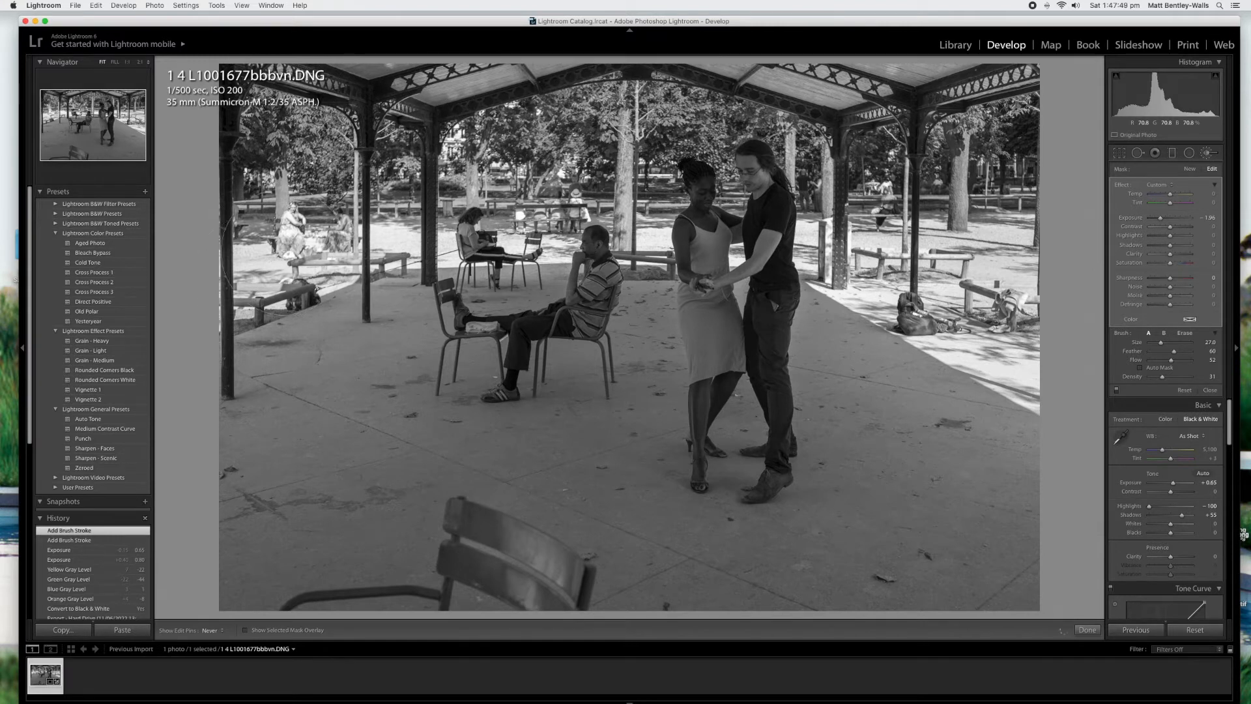
left_click_drag(252, 281, 241, 295)
left_click_drag(1159, 219, 1150, 221)
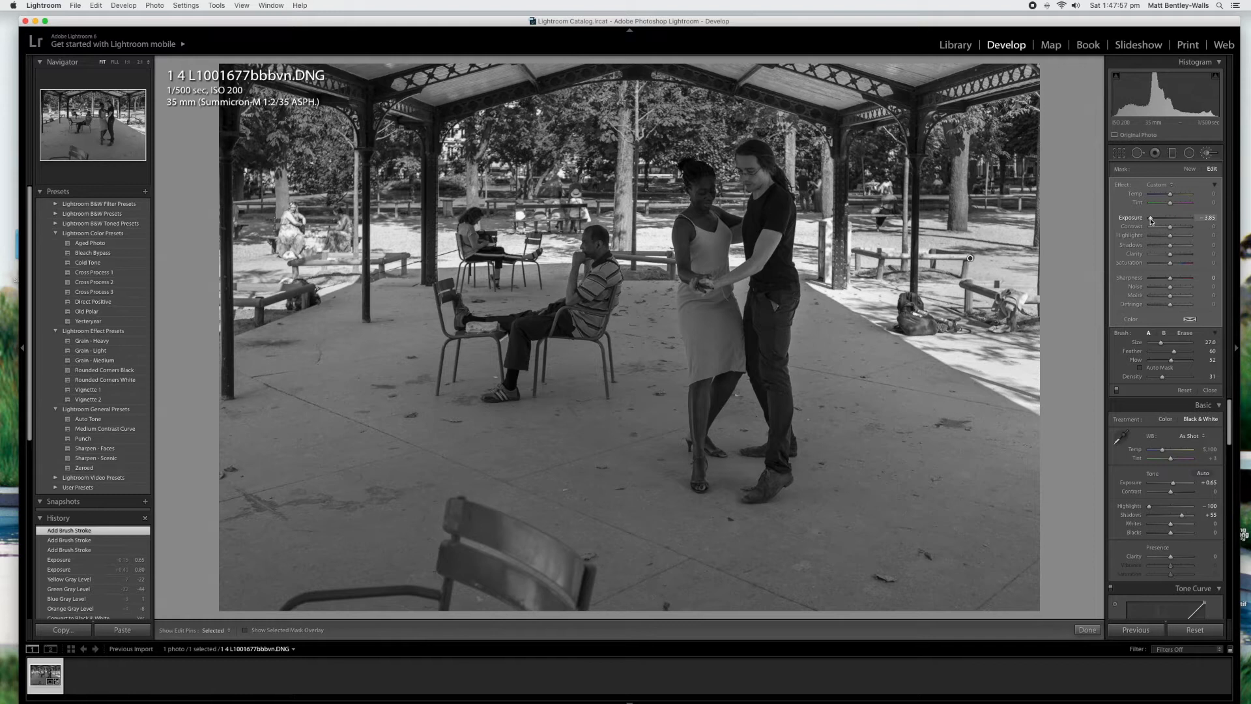
left_click_drag(1151, 220, 1156, 221)
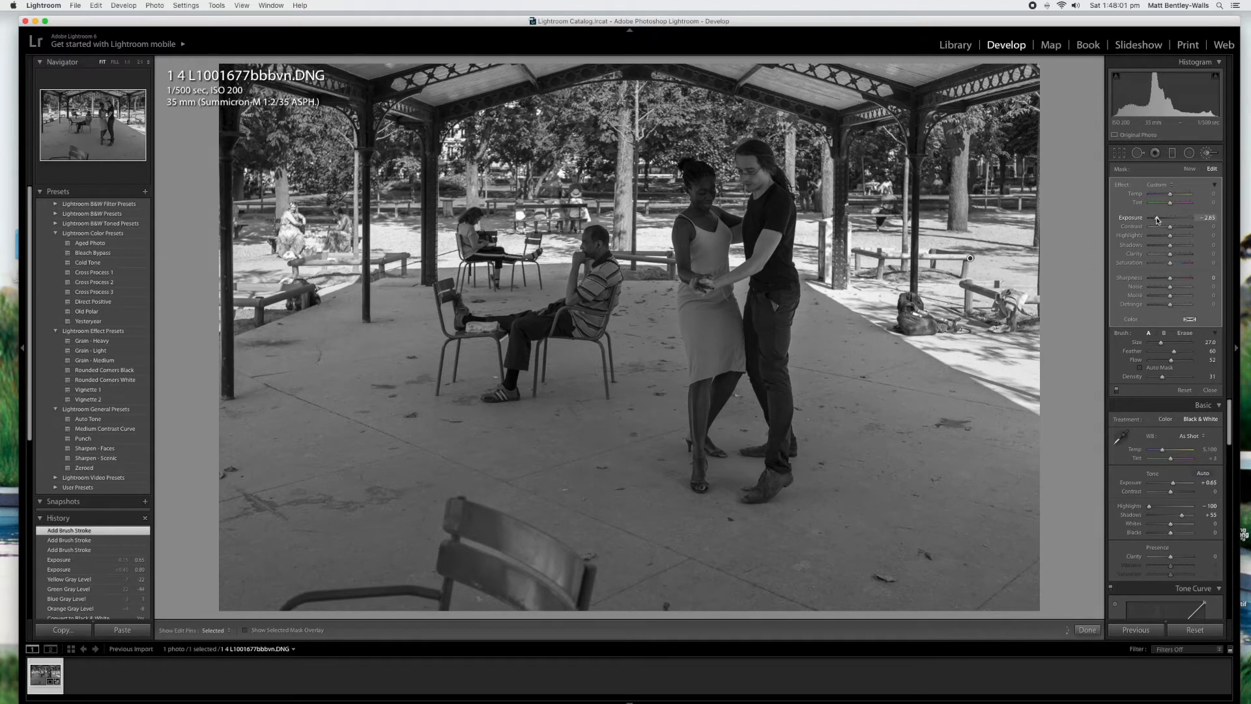
left_click(1087, 630)
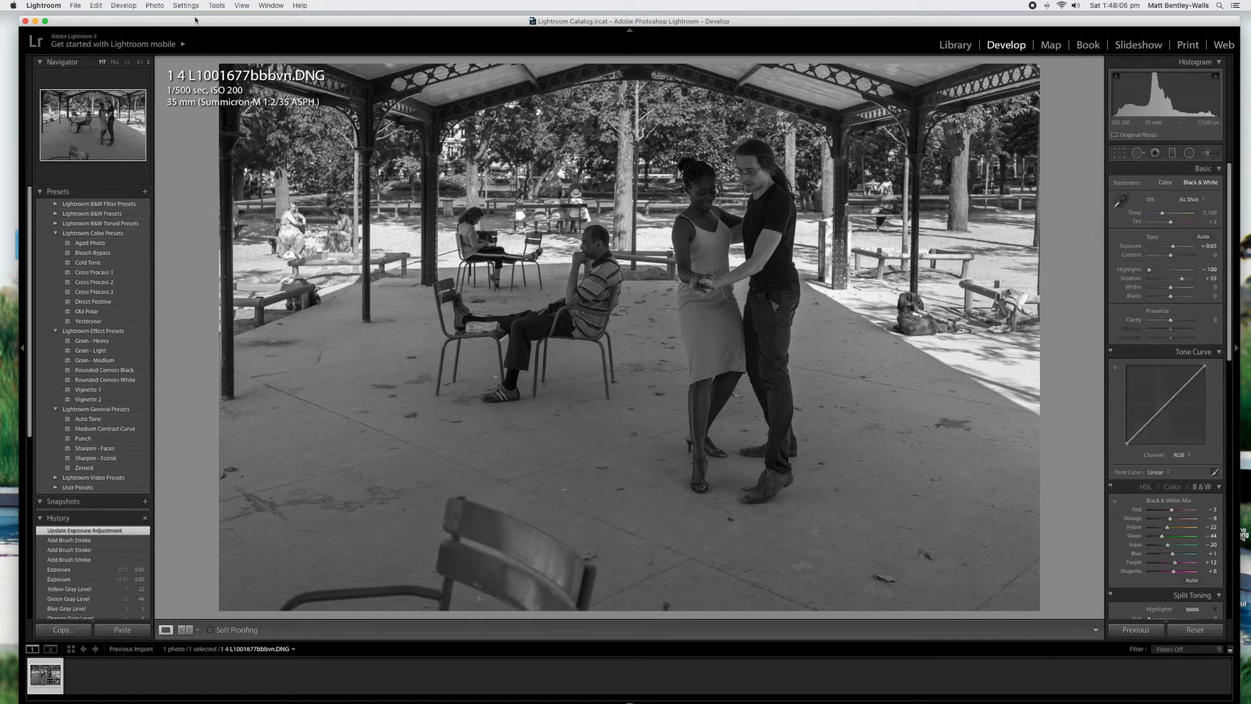
Open a copy of the photo with Lightroom adjustments in Silver Efex Pro 2
left_click(148, 4)
mouse_move(154, 59)
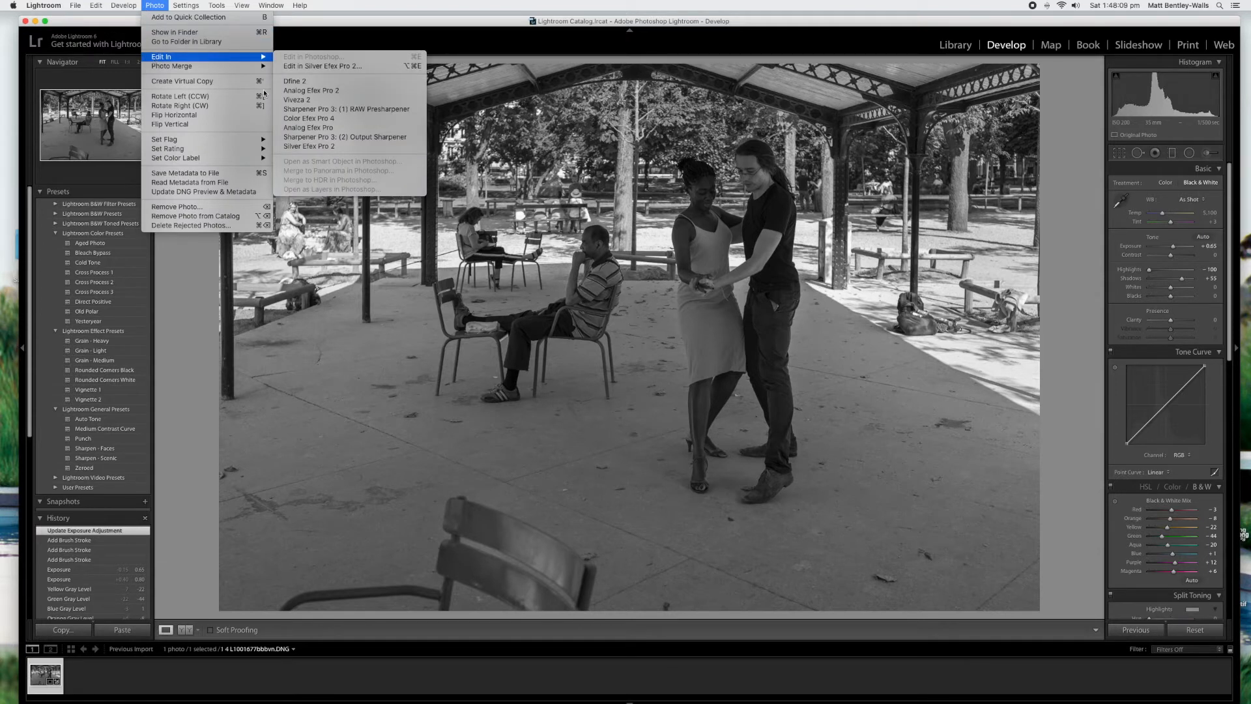
left_click(308, 147)
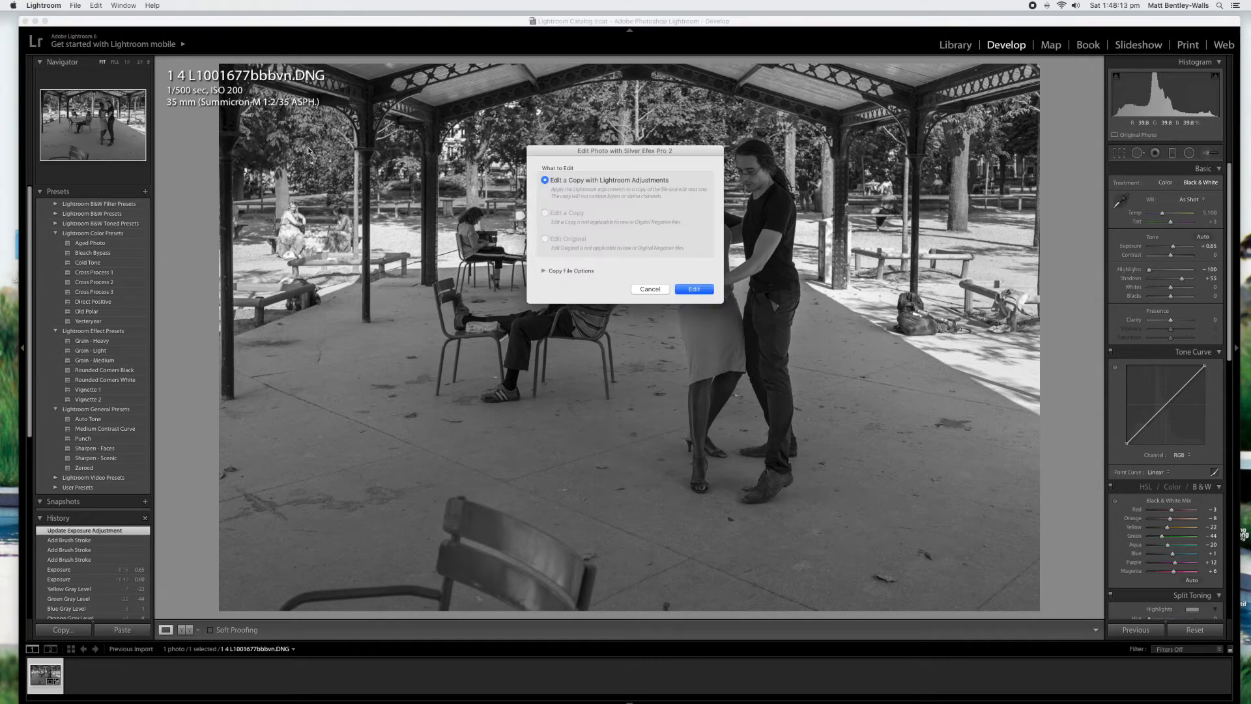
left_click(695, 289)
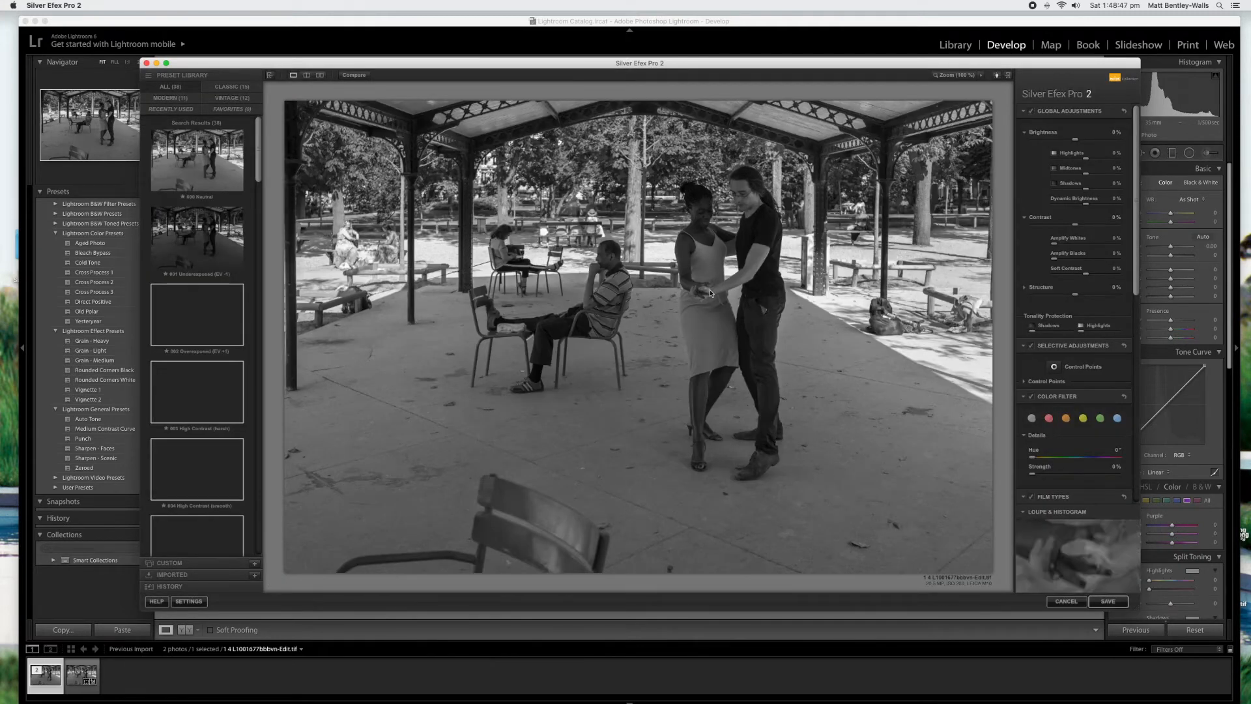
Add a Type 4 image border with Size -79%, Spread 100% and the cleanest edge, and save the edited copy
scroll(1069, 317, "down", 15)
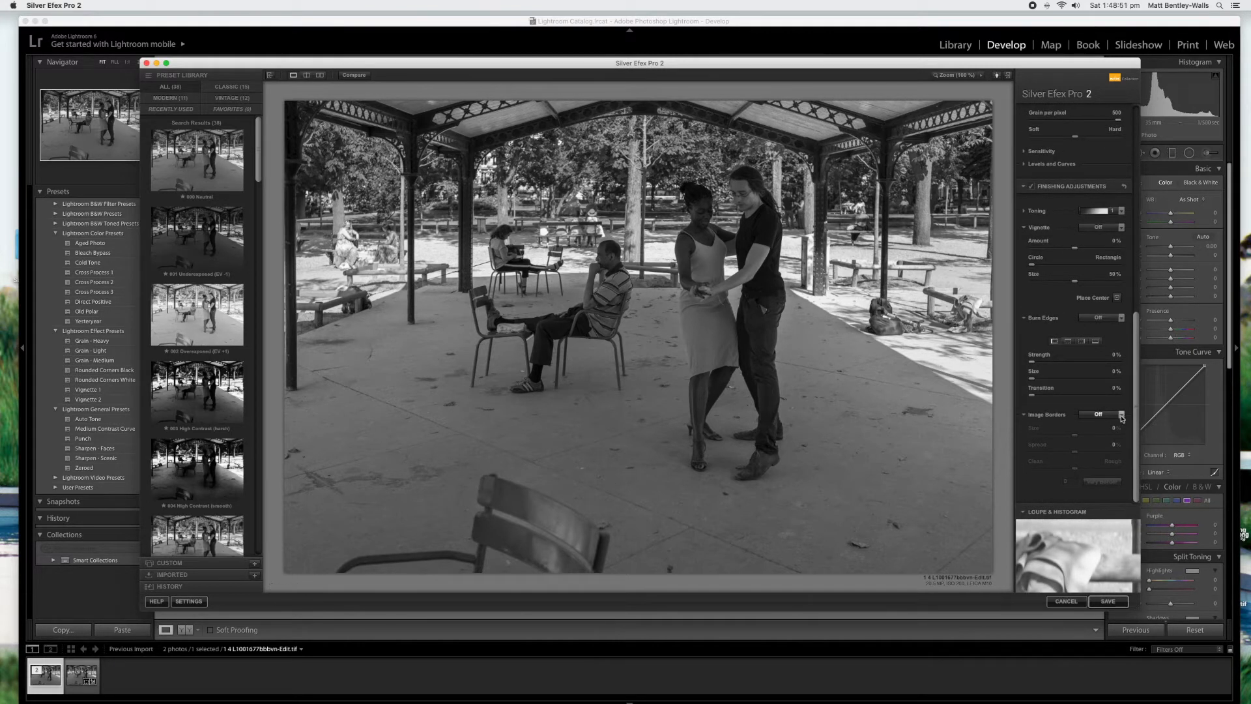
left_click(1121, 415)
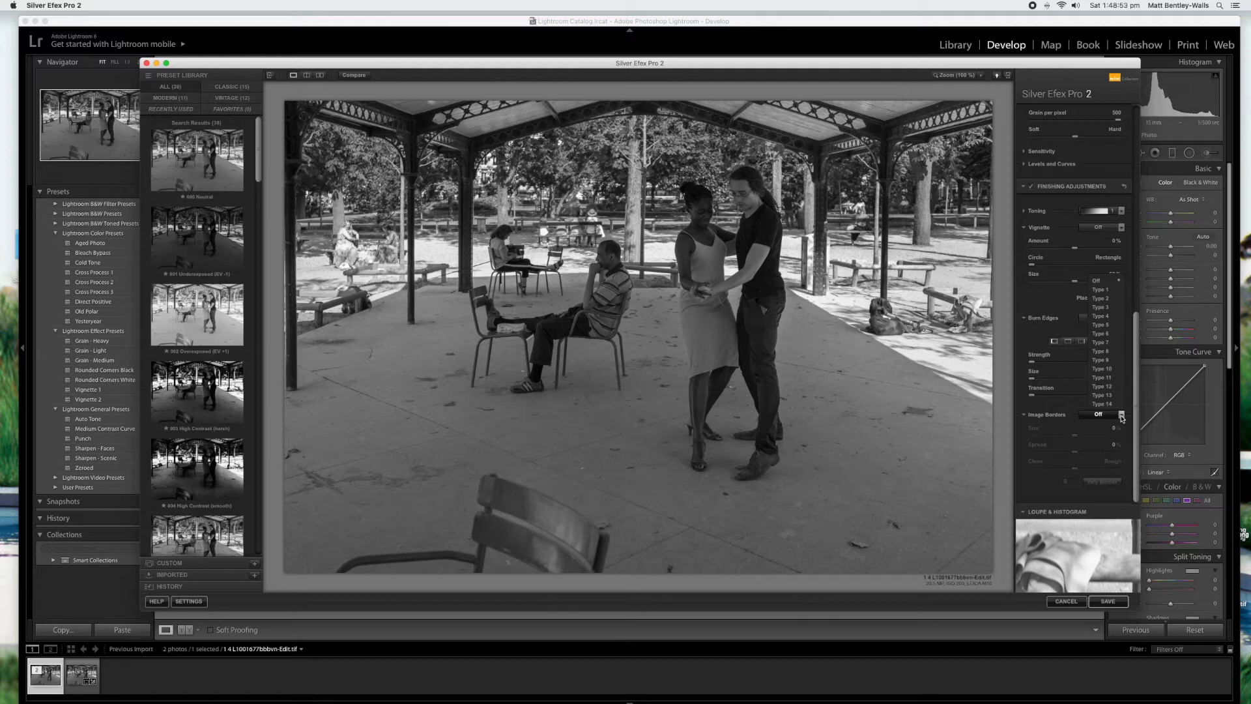
left_click(1105, 316)
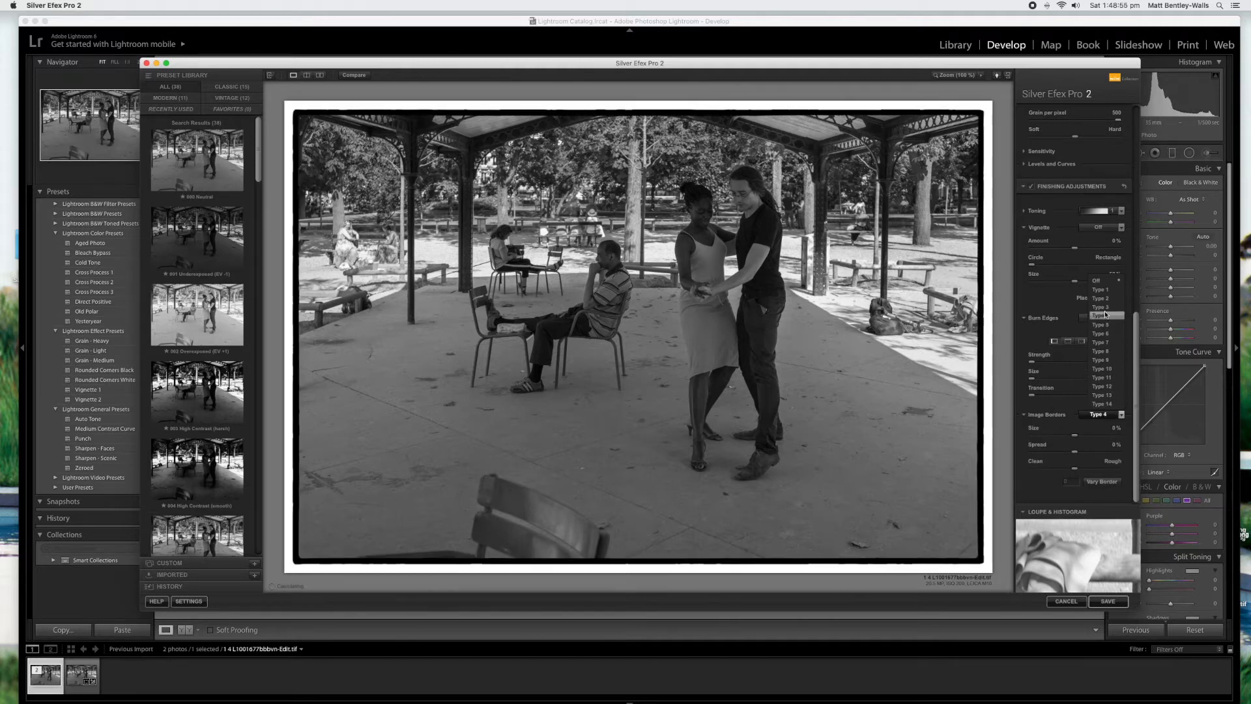
left_click_drag(1074, 435, 1126, 454)
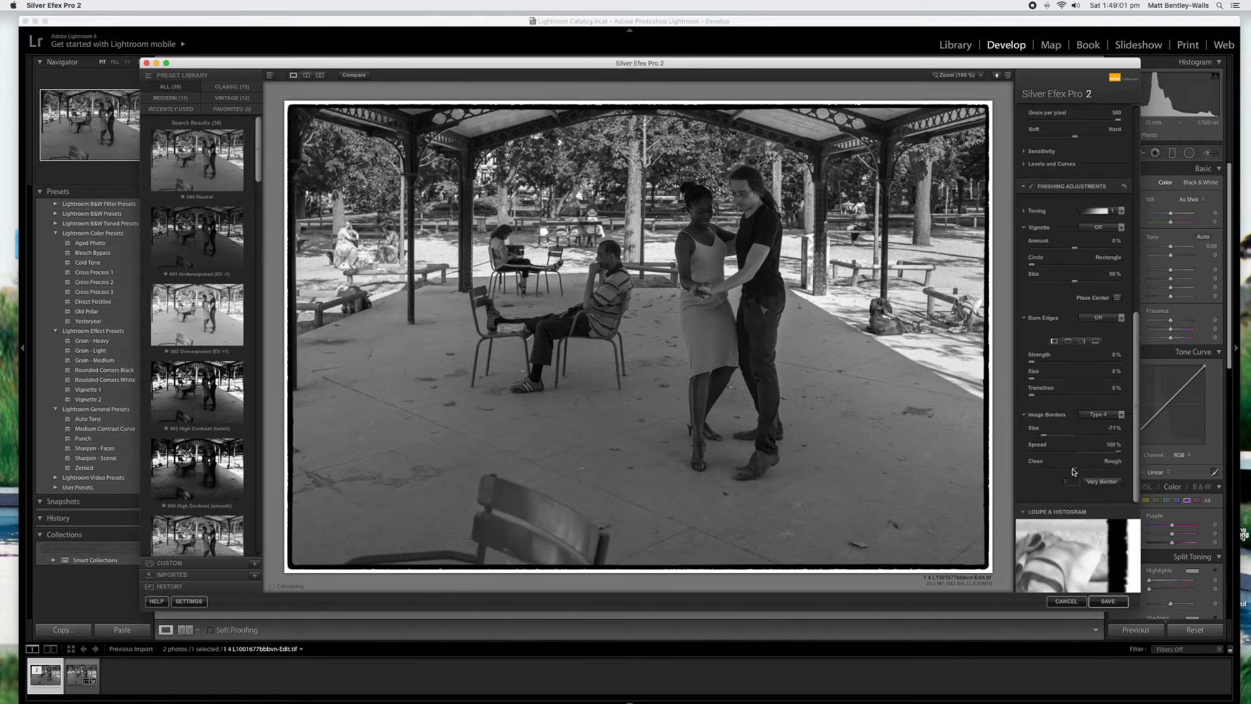
left_click_drag(1074, 468, 1003, 469)
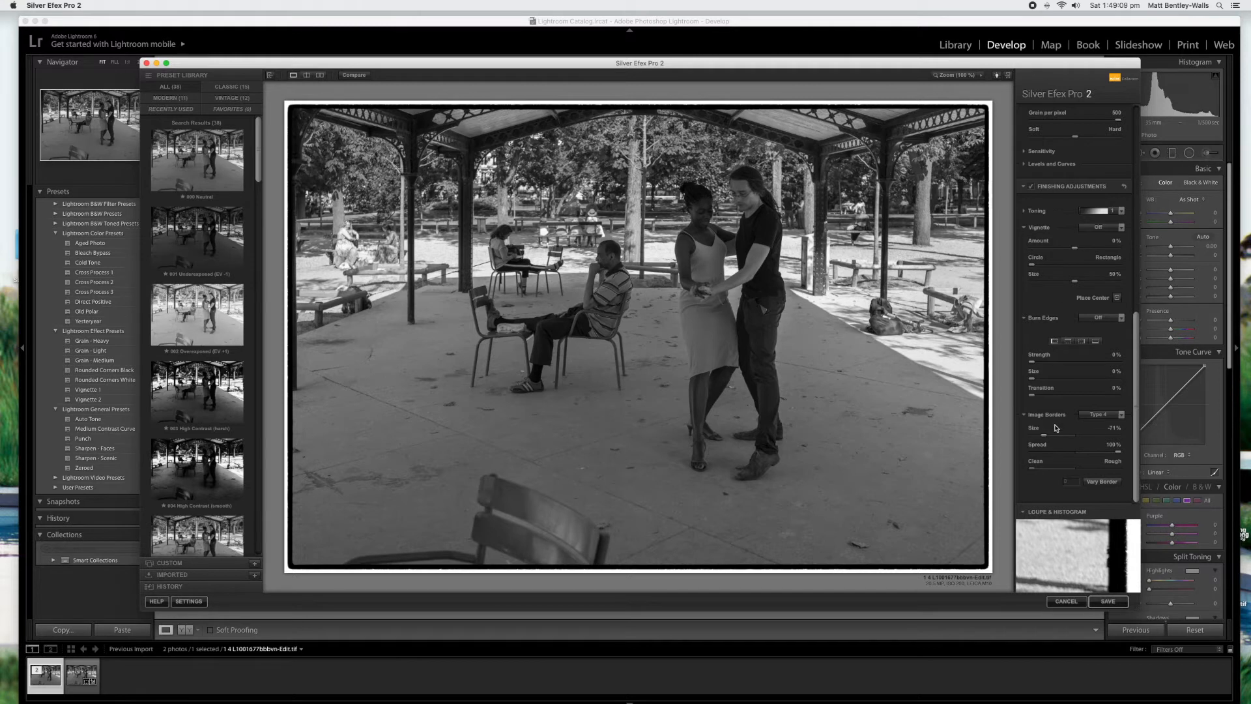
left_click_drag(1045, 437, 1041, 437)
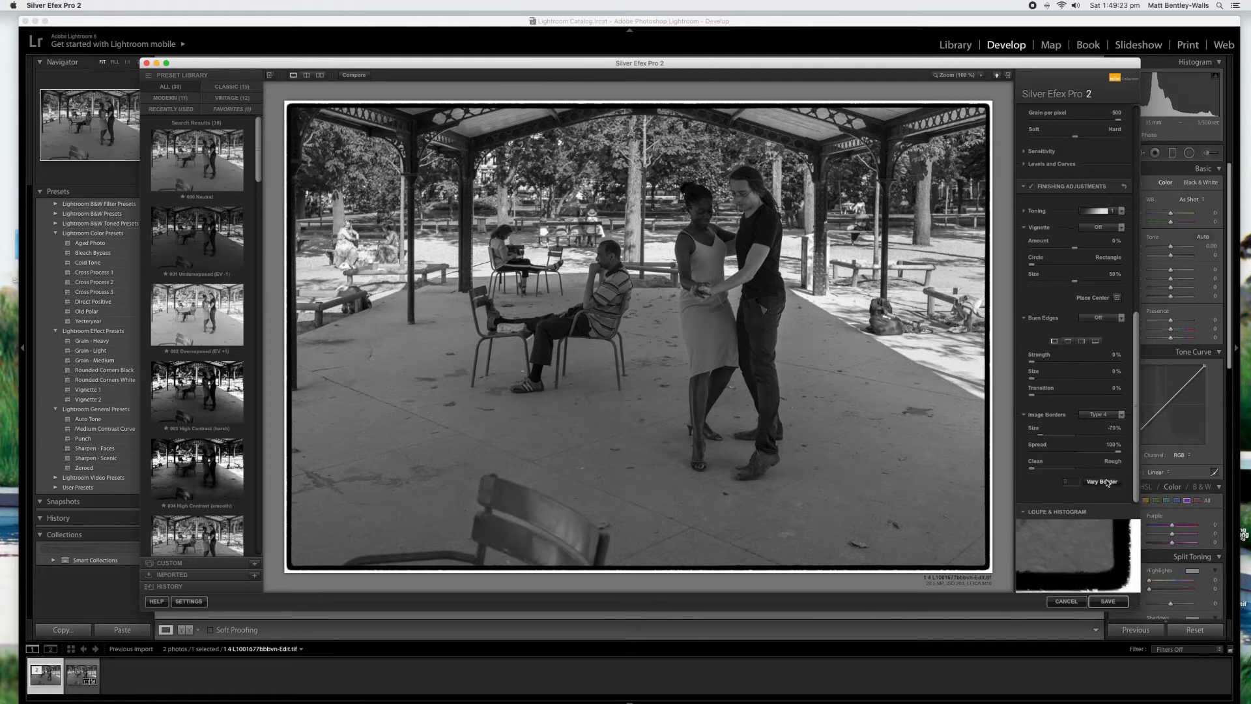
left_click(1117, 602)
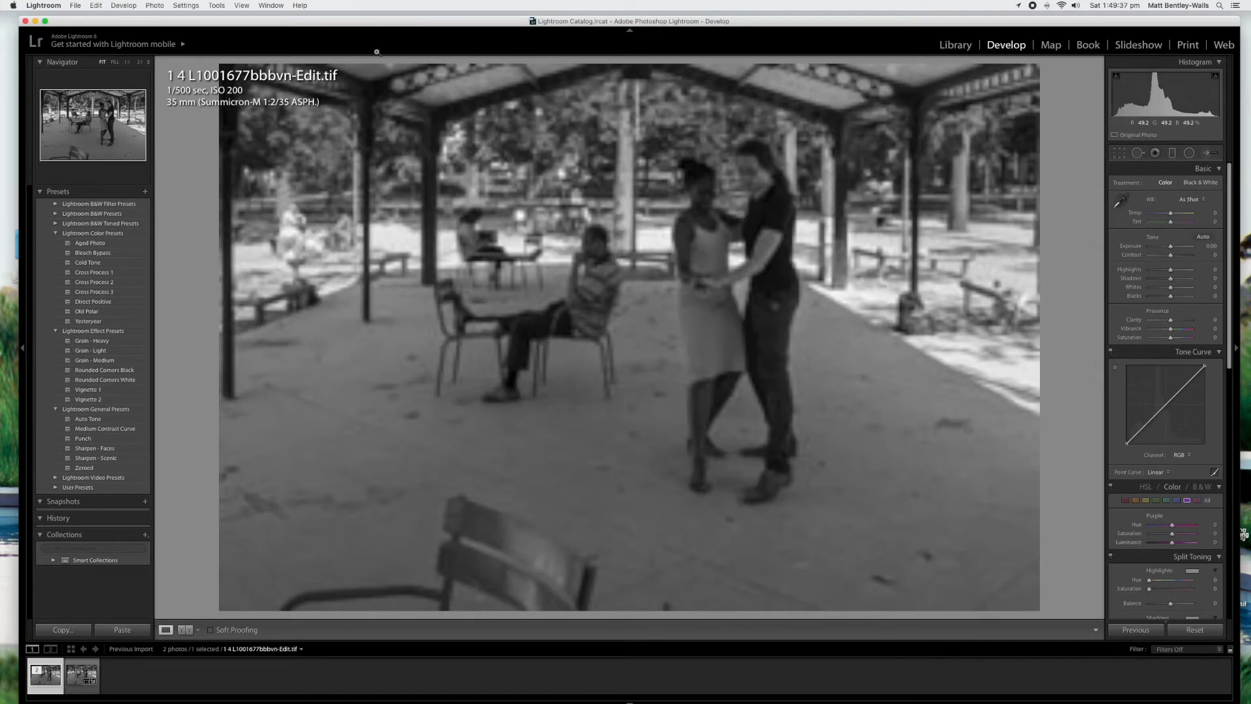
Open a further copy of the bordered TIFF with Lightroom adjustments in Silver Efex Pro 2
left_click(159, 6)
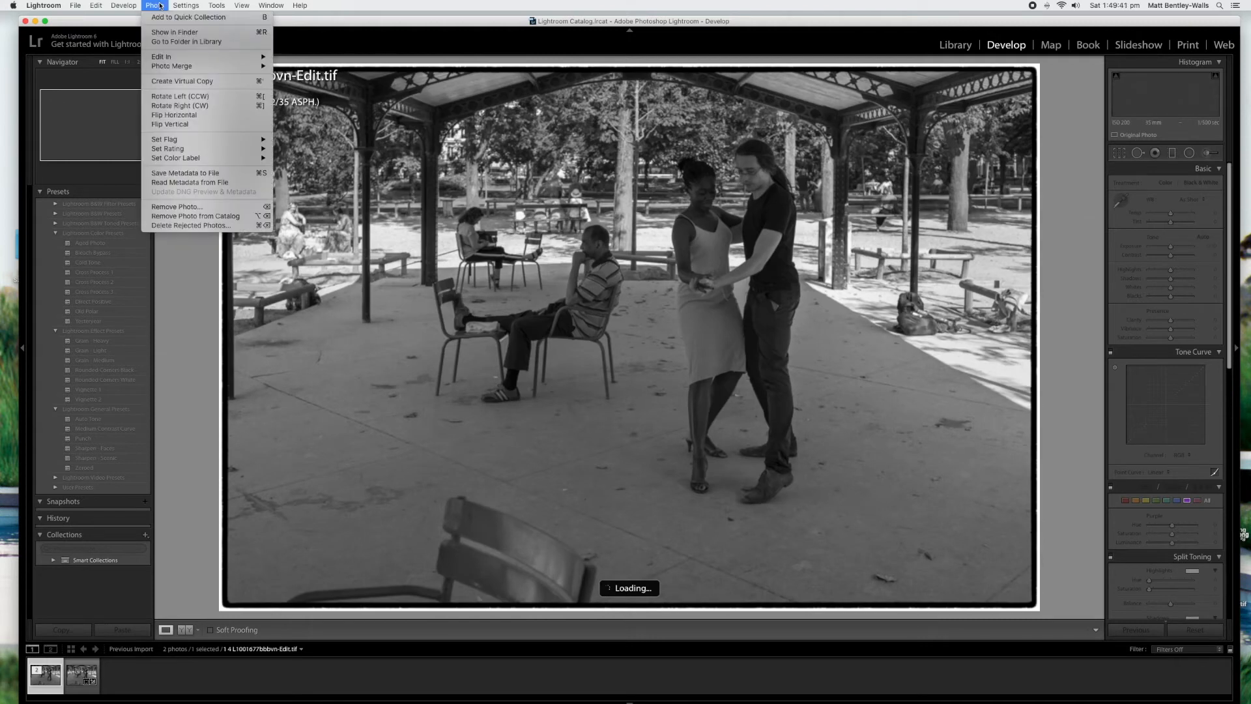
mouse_move(163, 57)
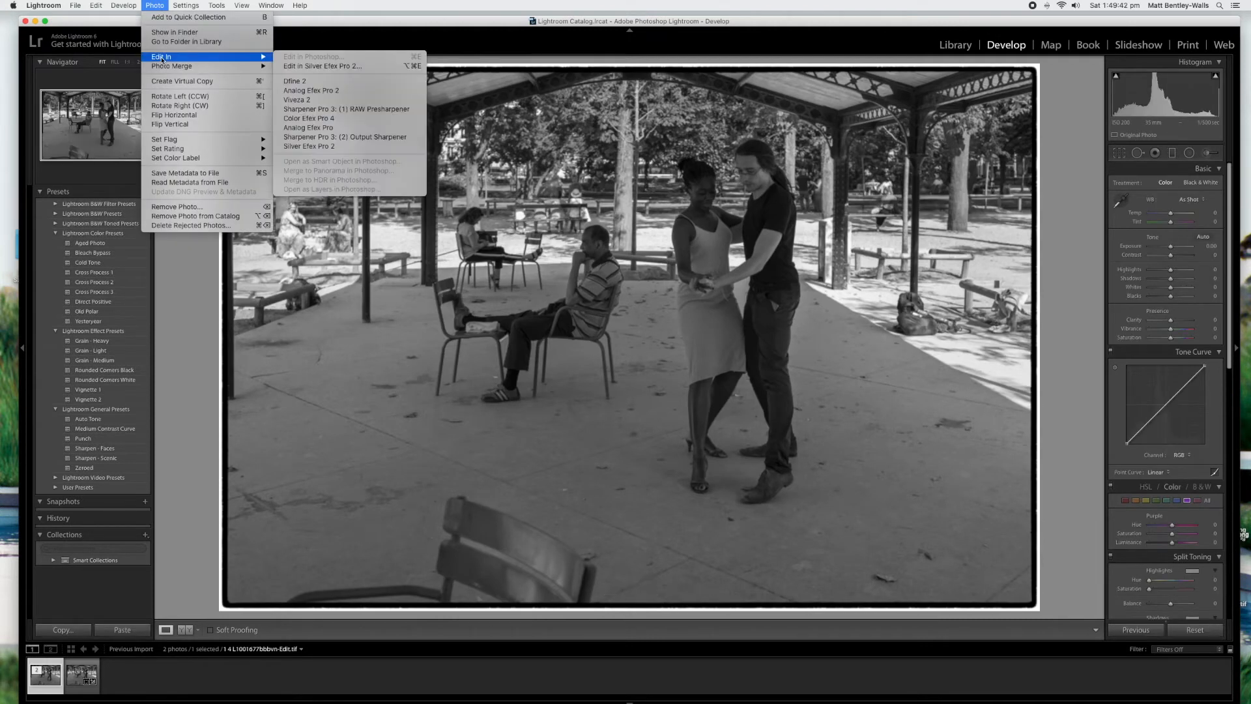
left_click(326, 148)
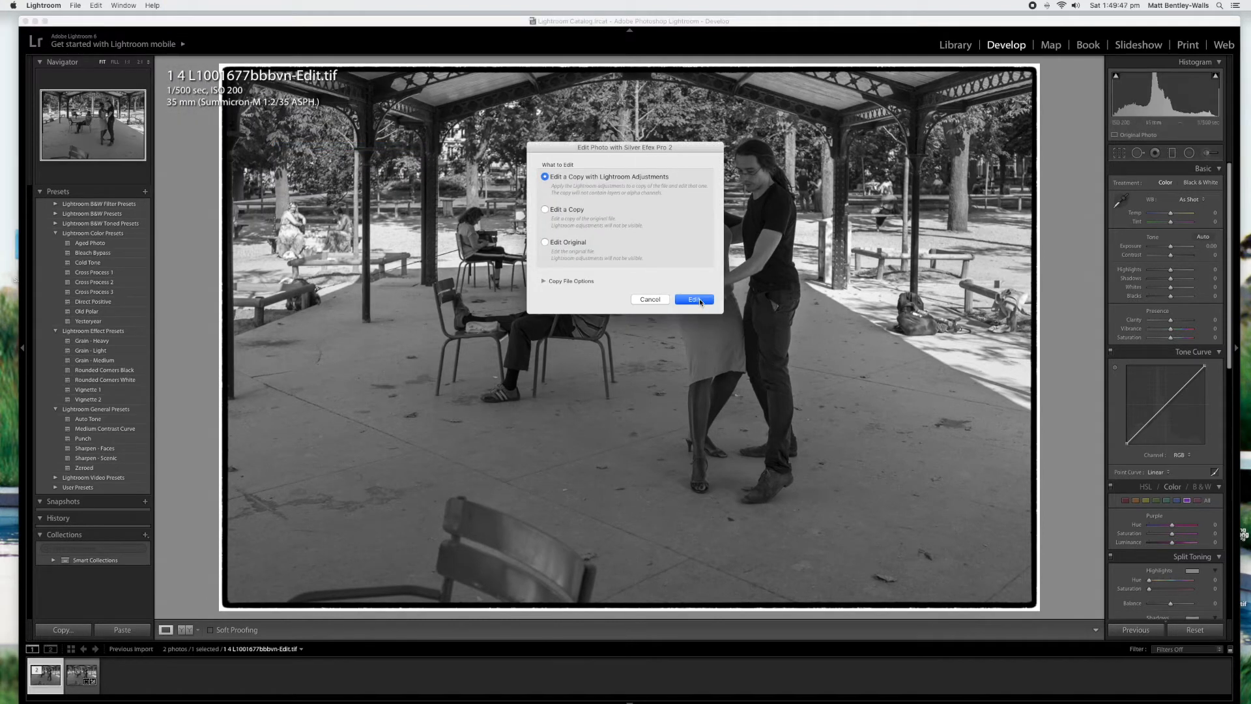
left_click(696, 299)
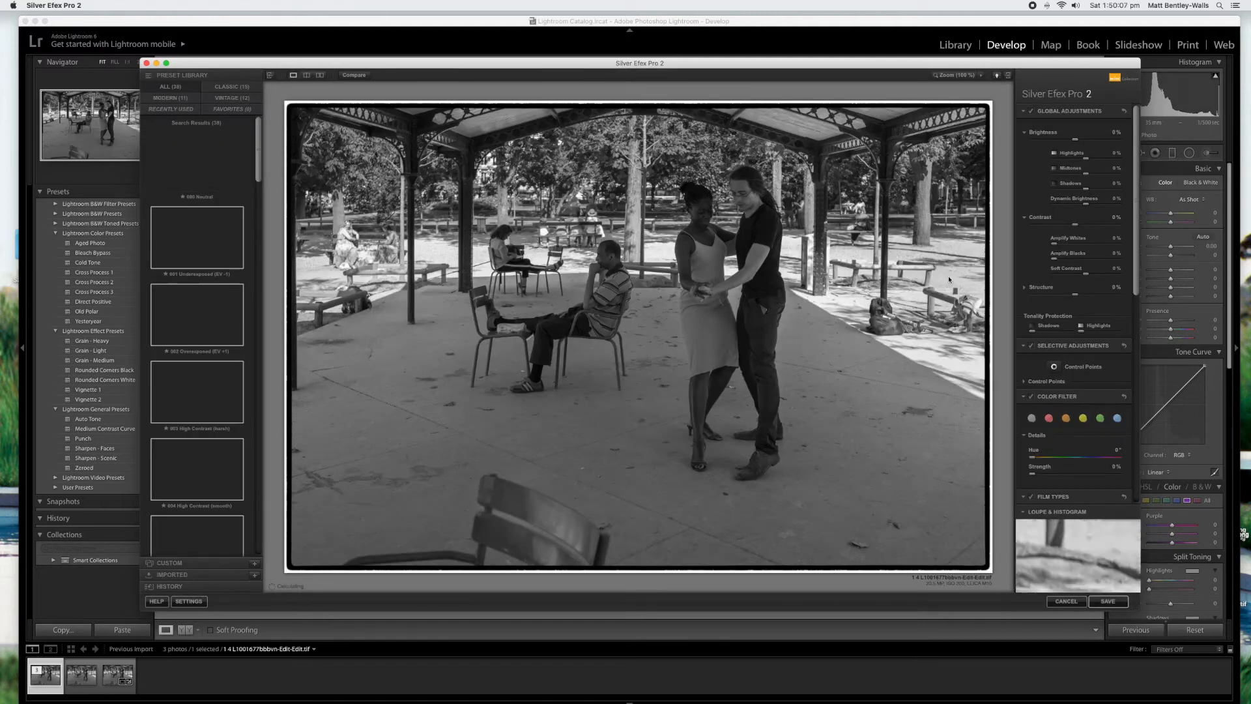
scroll(1068, 281, "down", 5)
scroll(1069, 281, "down", 10)
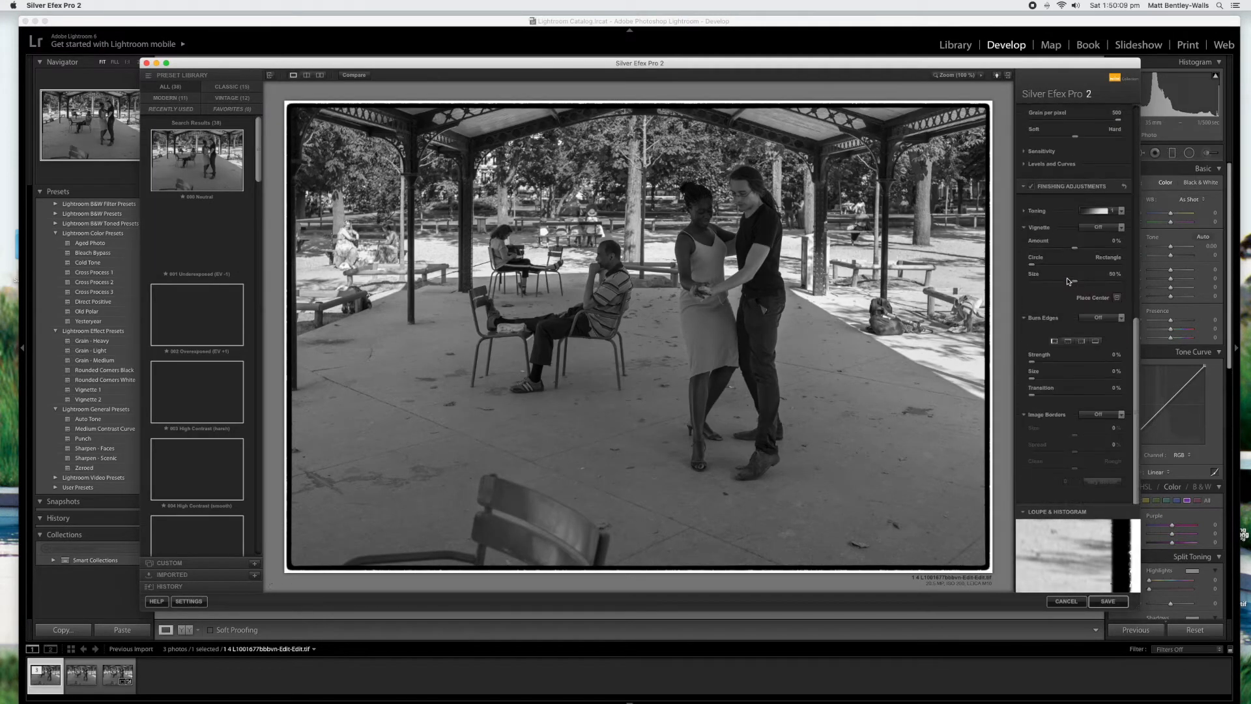
Add a Type 3 image border with Size -85% and save the edited copy
left_click(1121, 414)
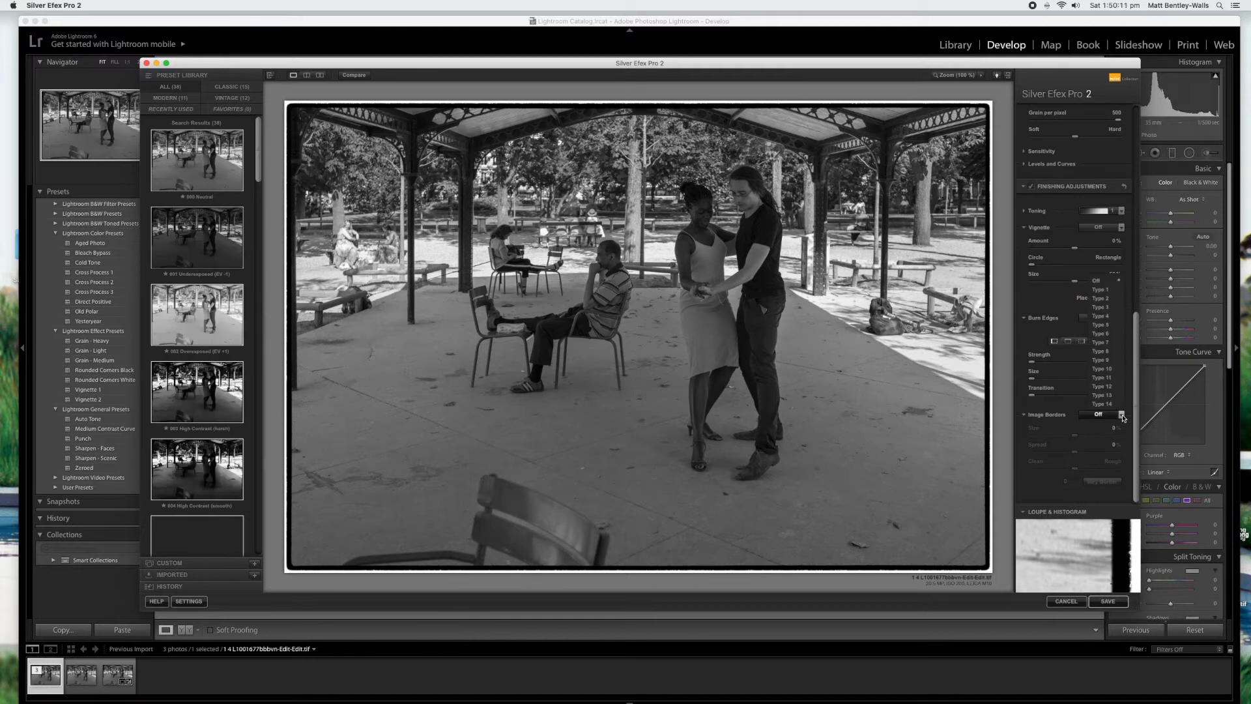
left_click(1109, 308)
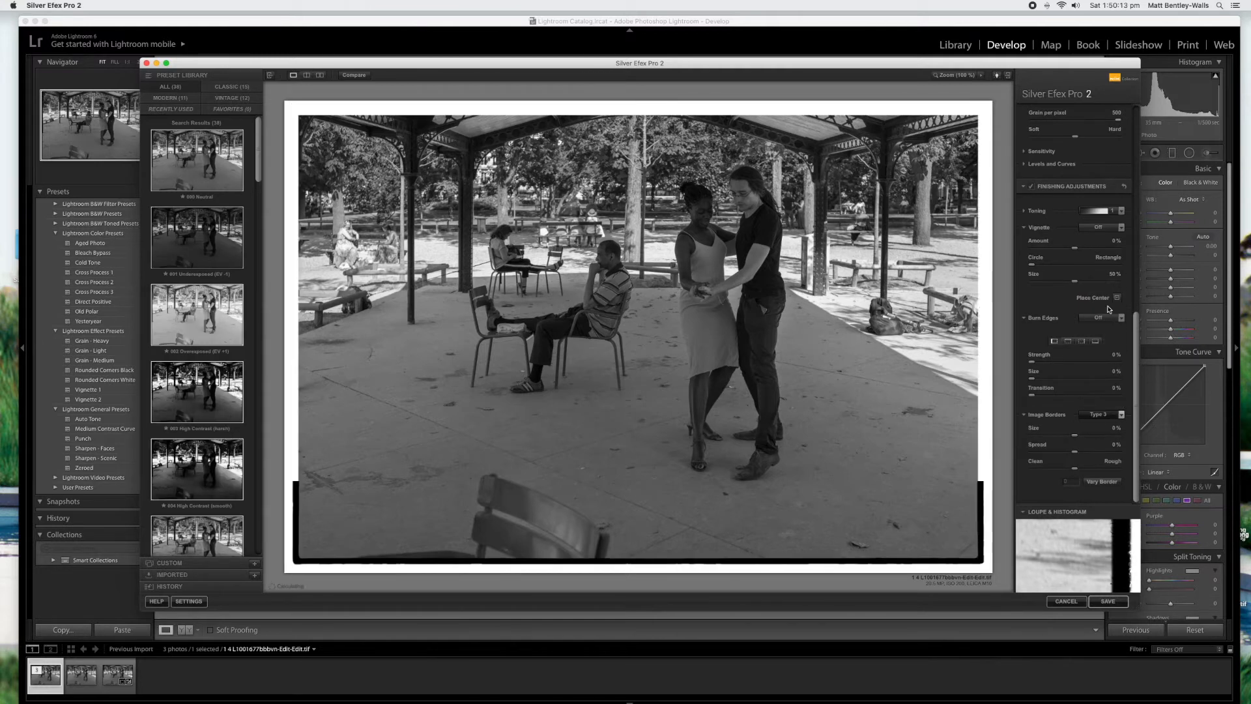
left_click(1039, 436)
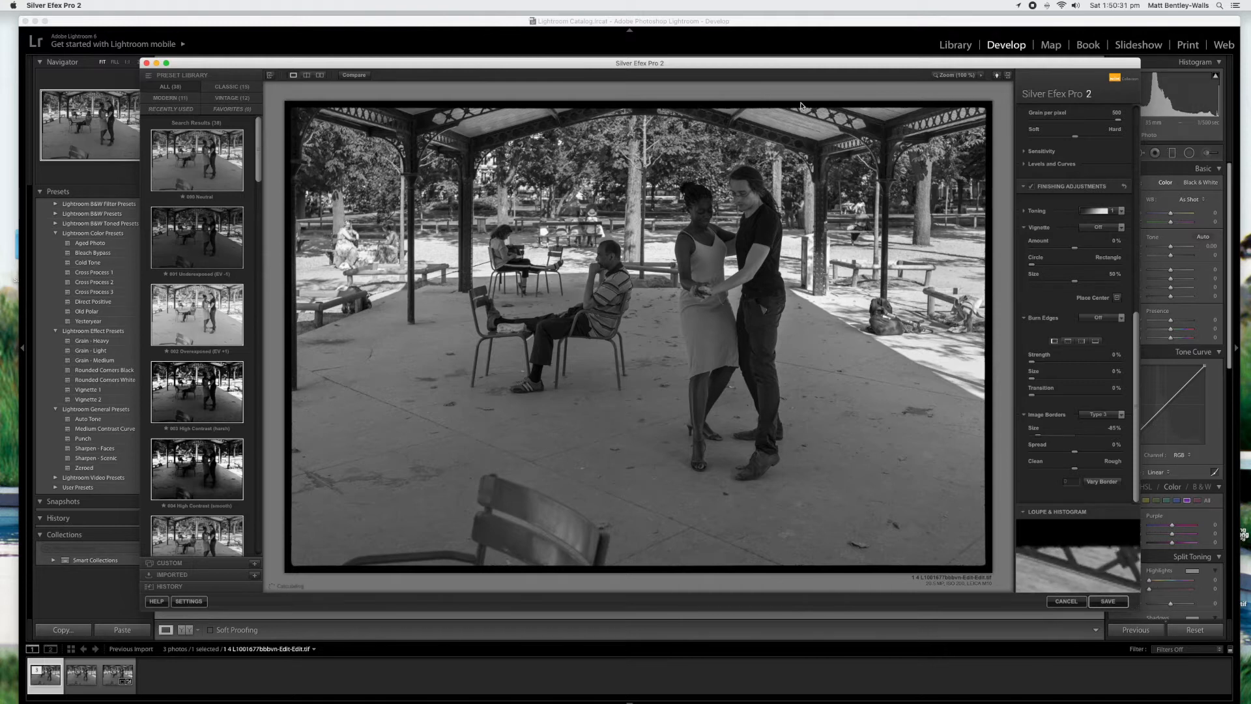
left_click(1107, 600)
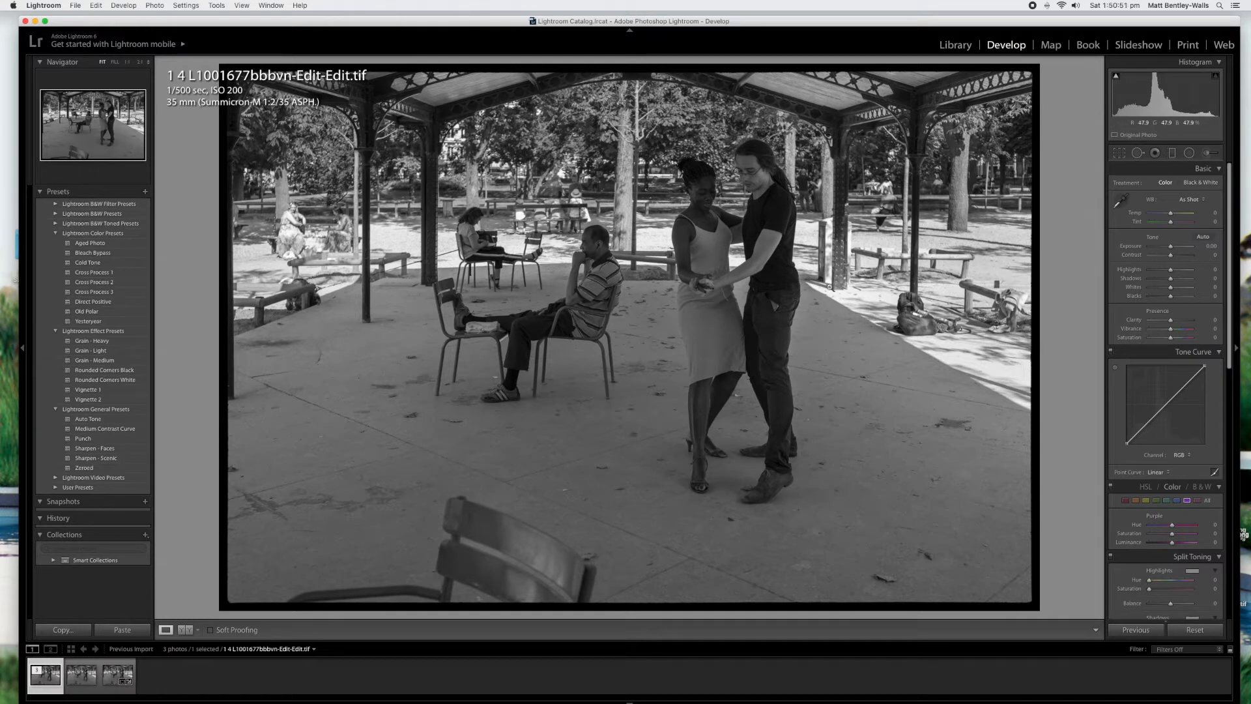
Open another copy of the bordered TIFF with Lightroom adjustments in Silver Efex Pro 2
left_click(156, 6)
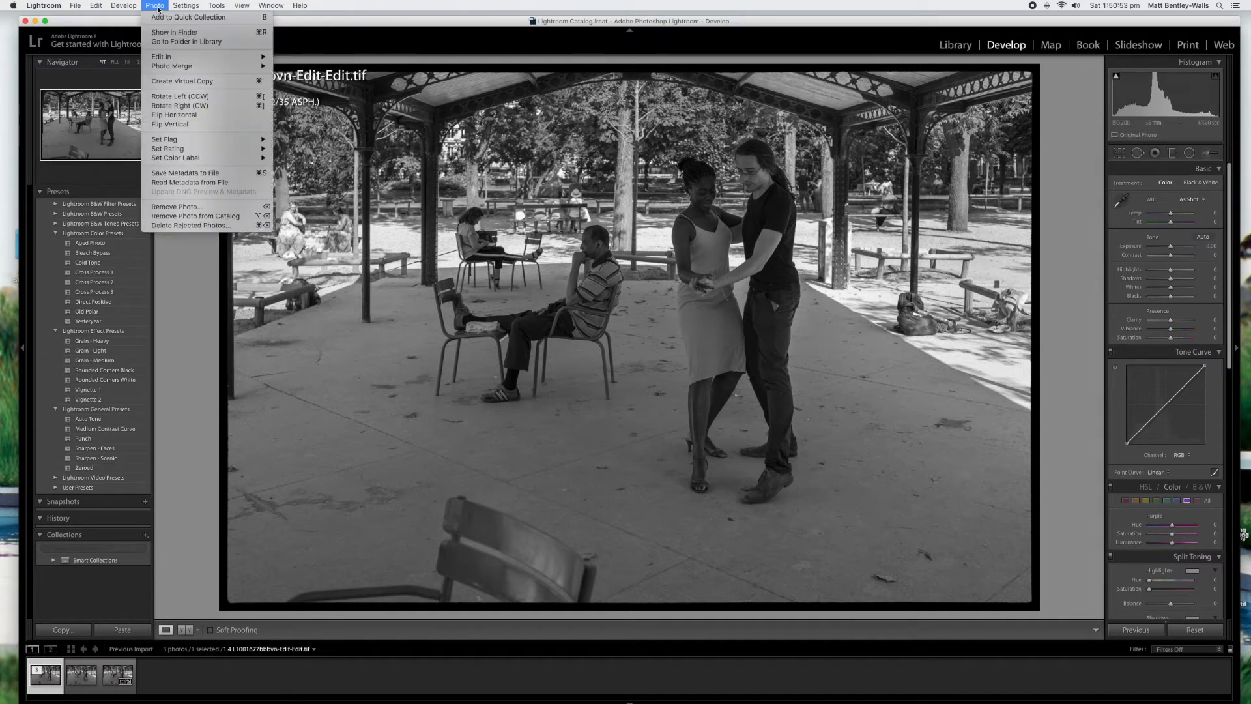
mouse_move(161, 60)
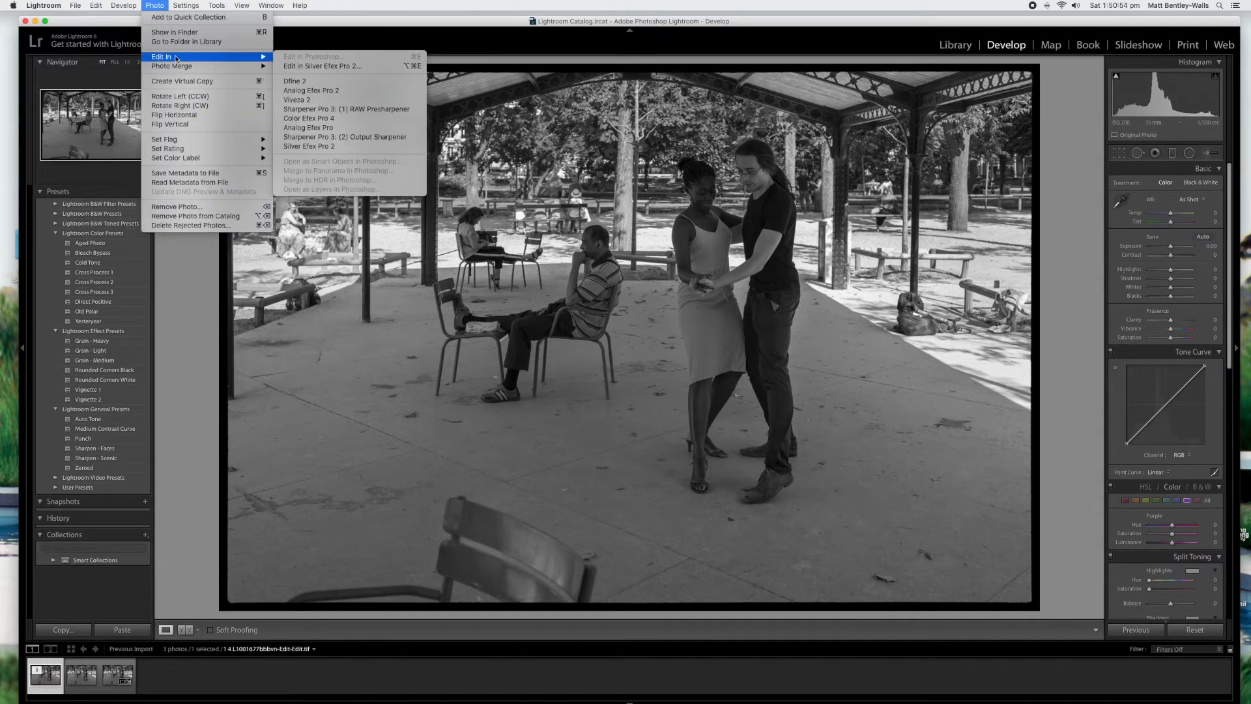
left_click(340, 147)
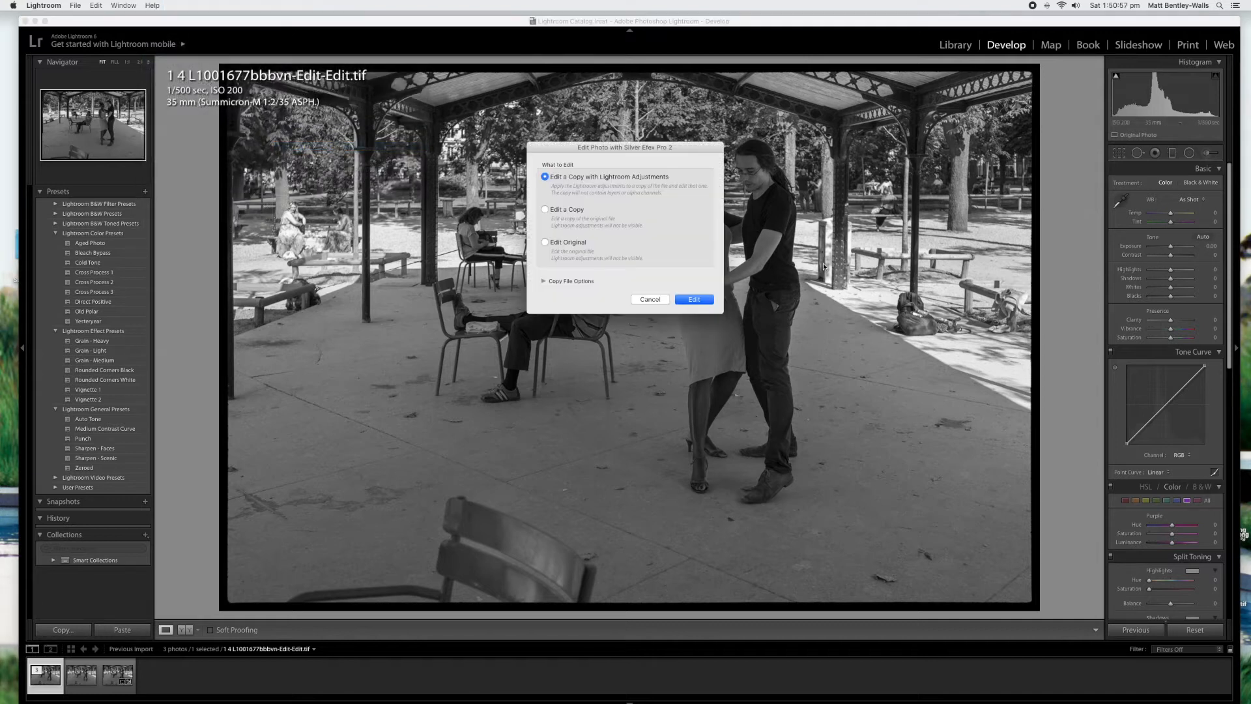
left_click(694, 299)
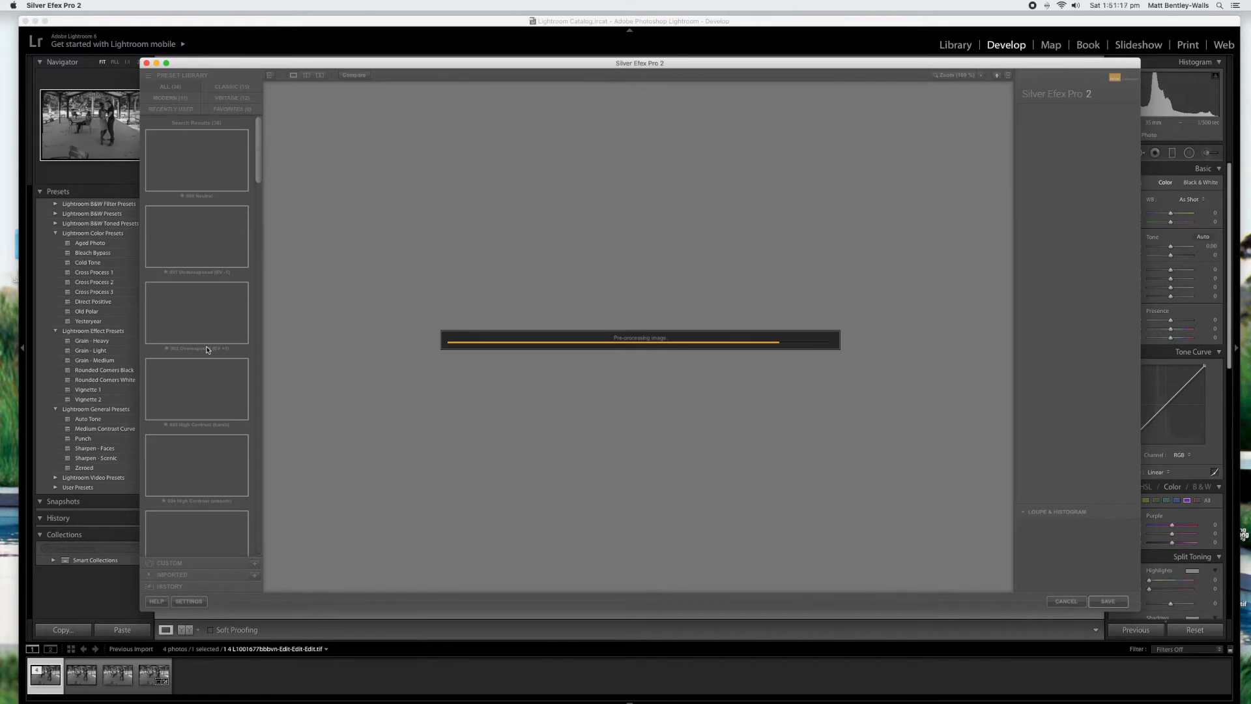
Try the 011 Push Process preset, and apply the 012 Push Process preset to the photo
scroll(207, 350, "down", 5)
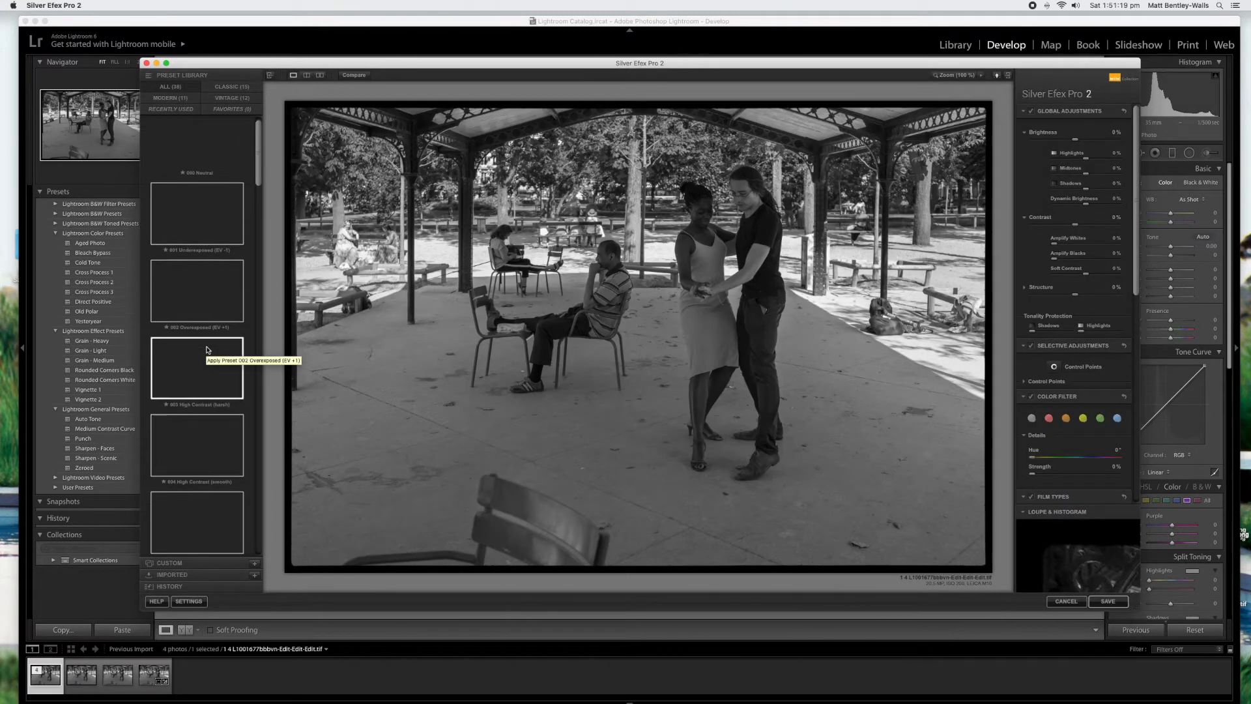
scroll(207, 350, "down", 1)
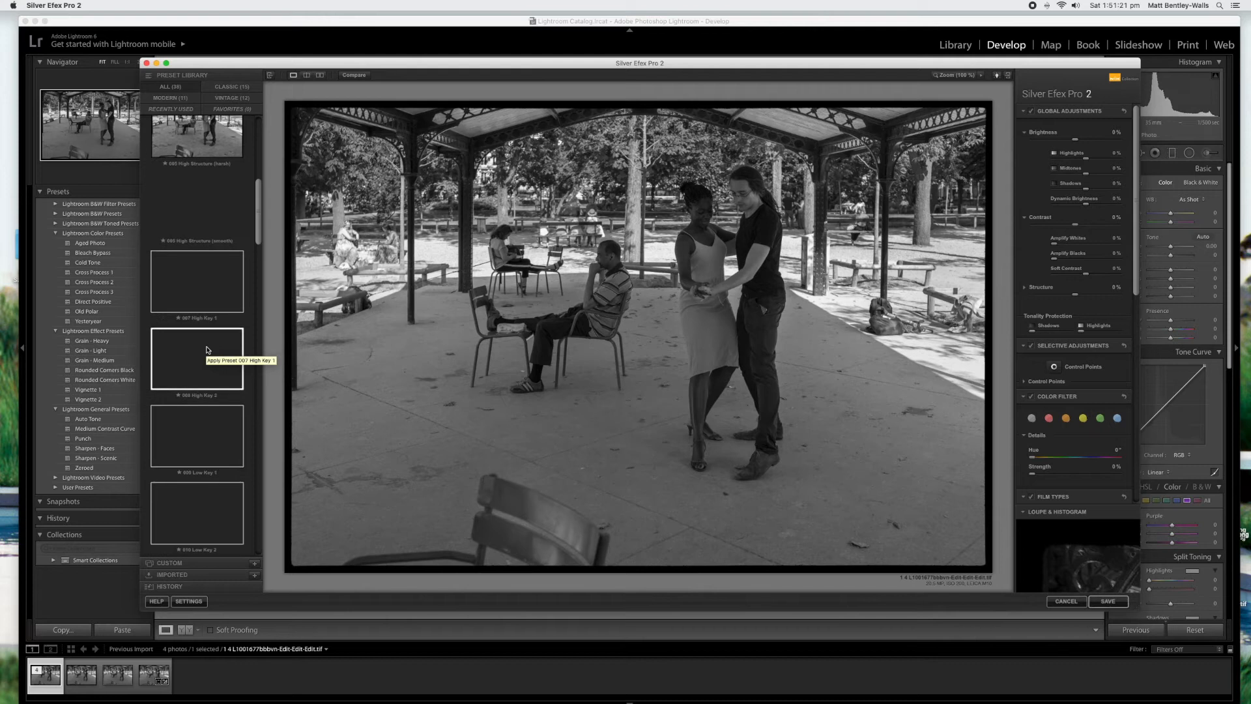
scroll(207, 350, "down", 2)
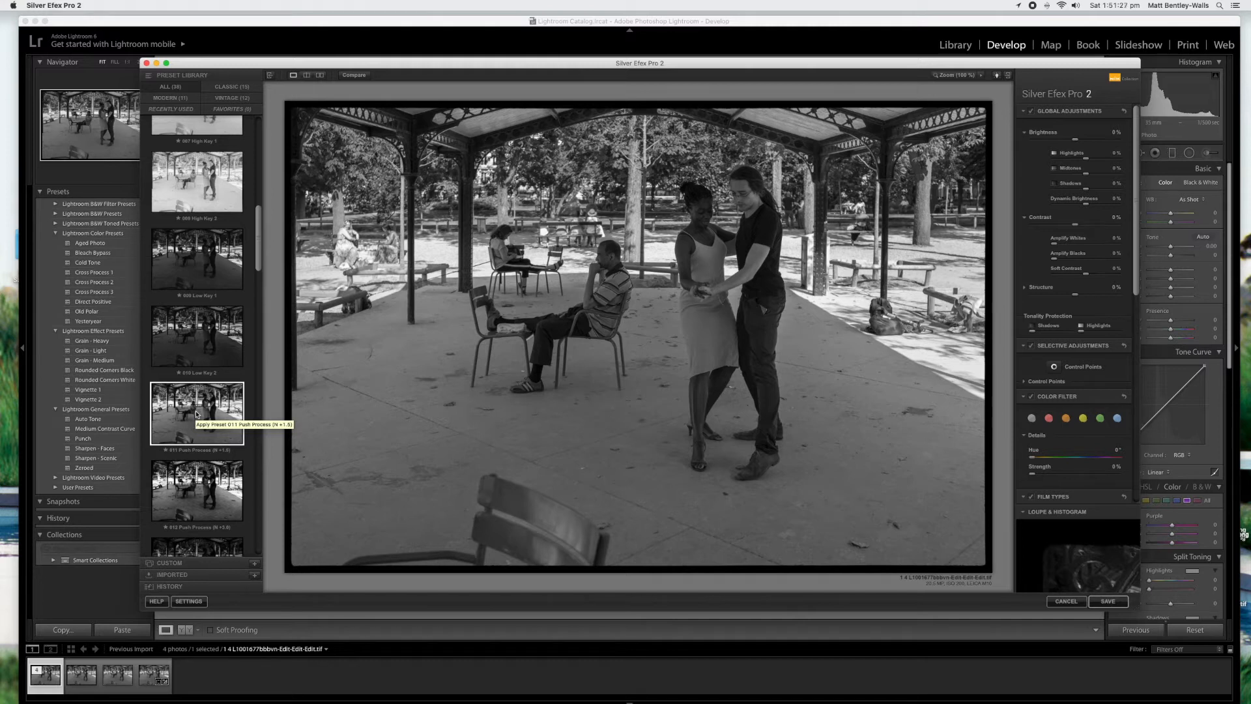
left_click(196, 413)
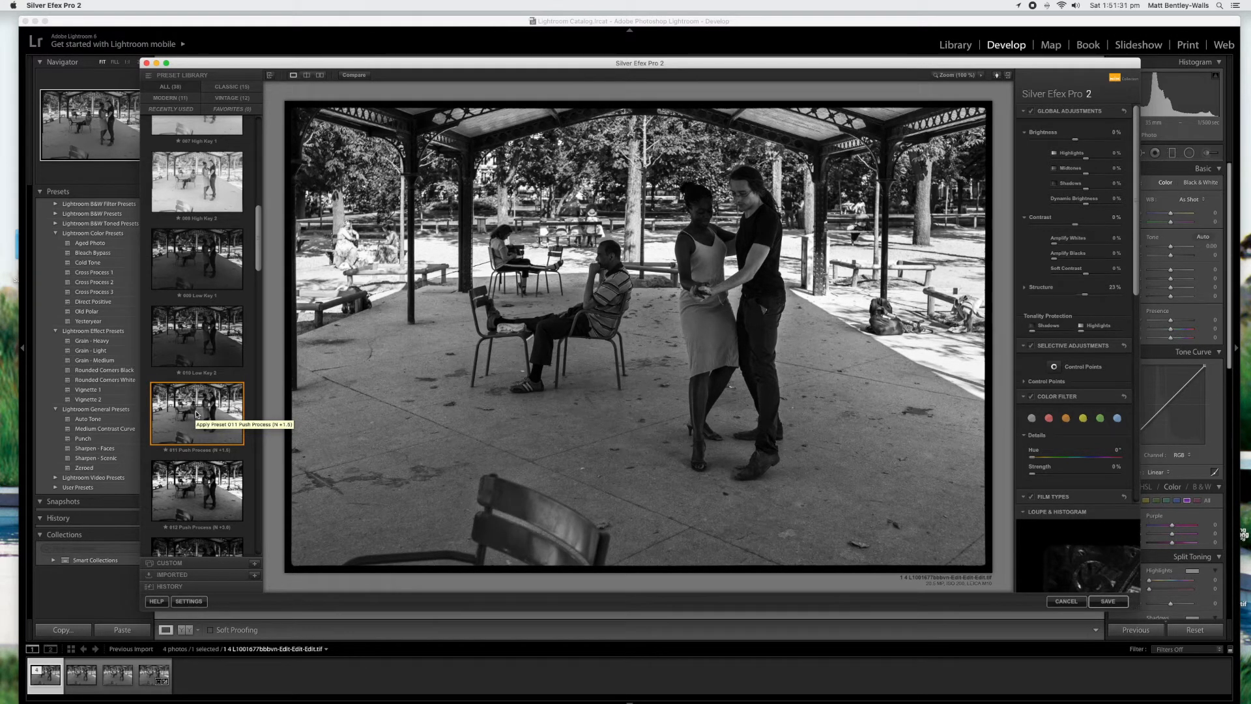
left_click(196, 415)
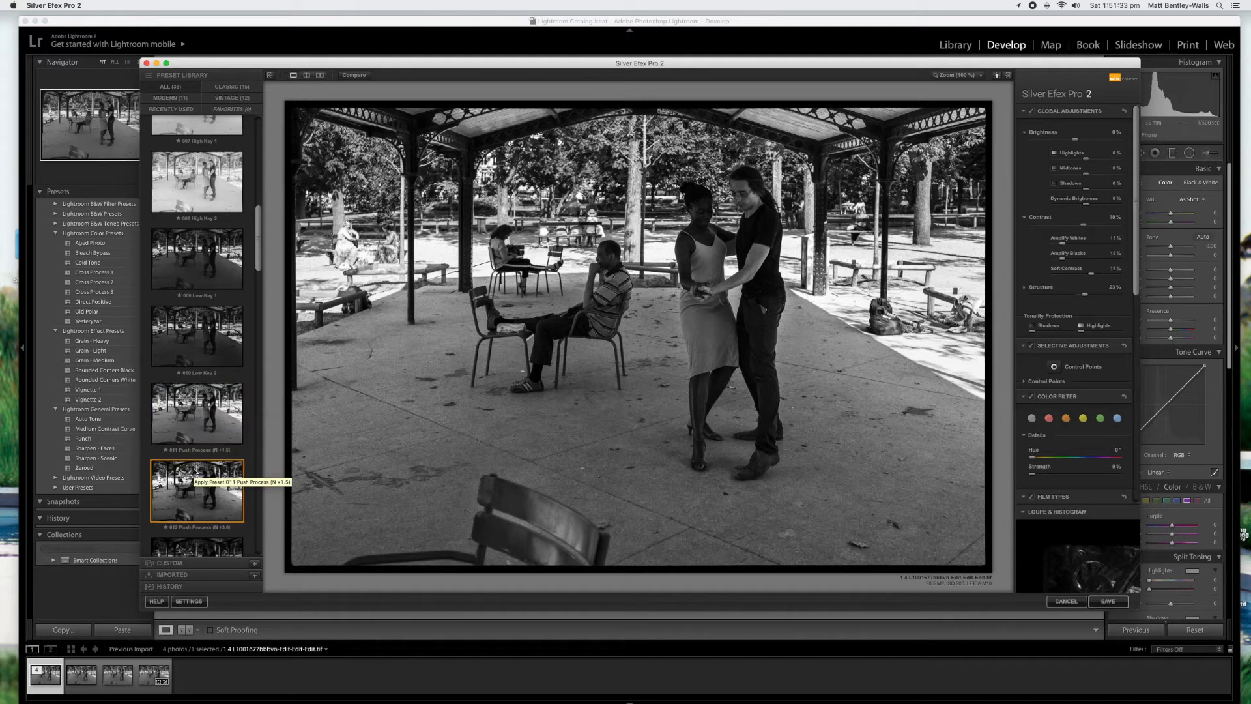
left_click(194, 471)
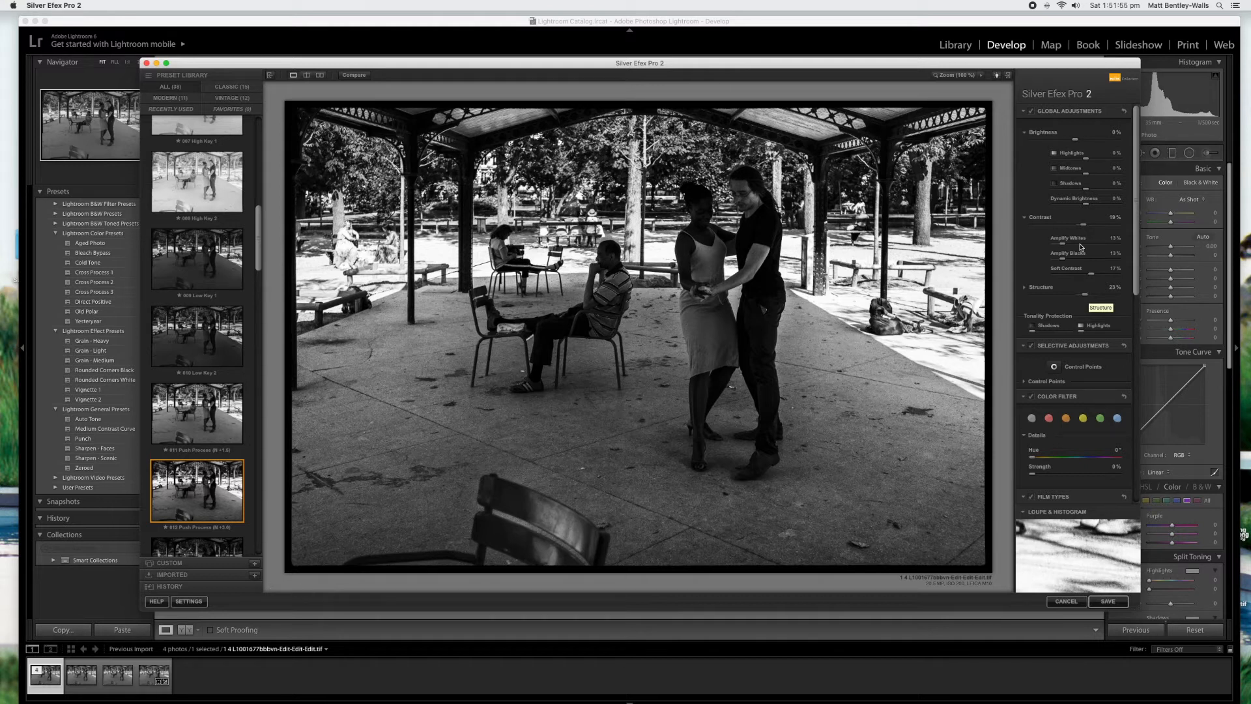
Lower the global Contrast to -35% and the Highlights brightness to -100%
left_click_drag(1071, 229, 1060, 228)
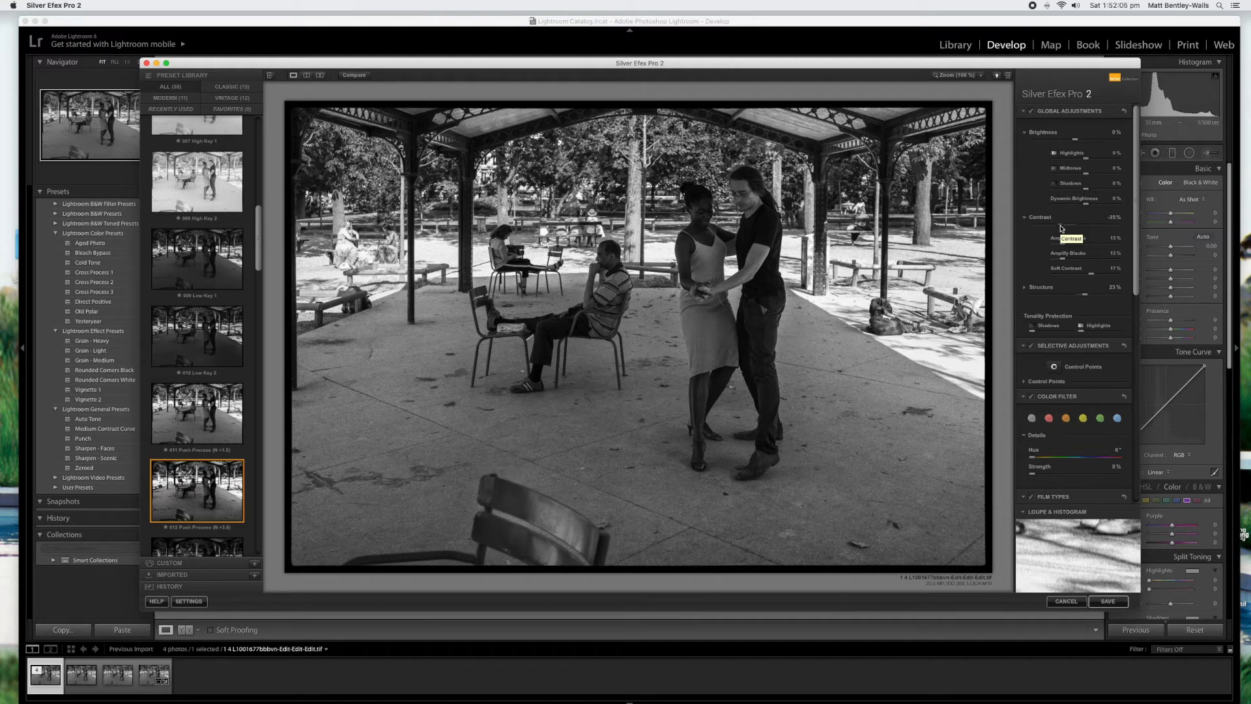
left_click(1071, 158)
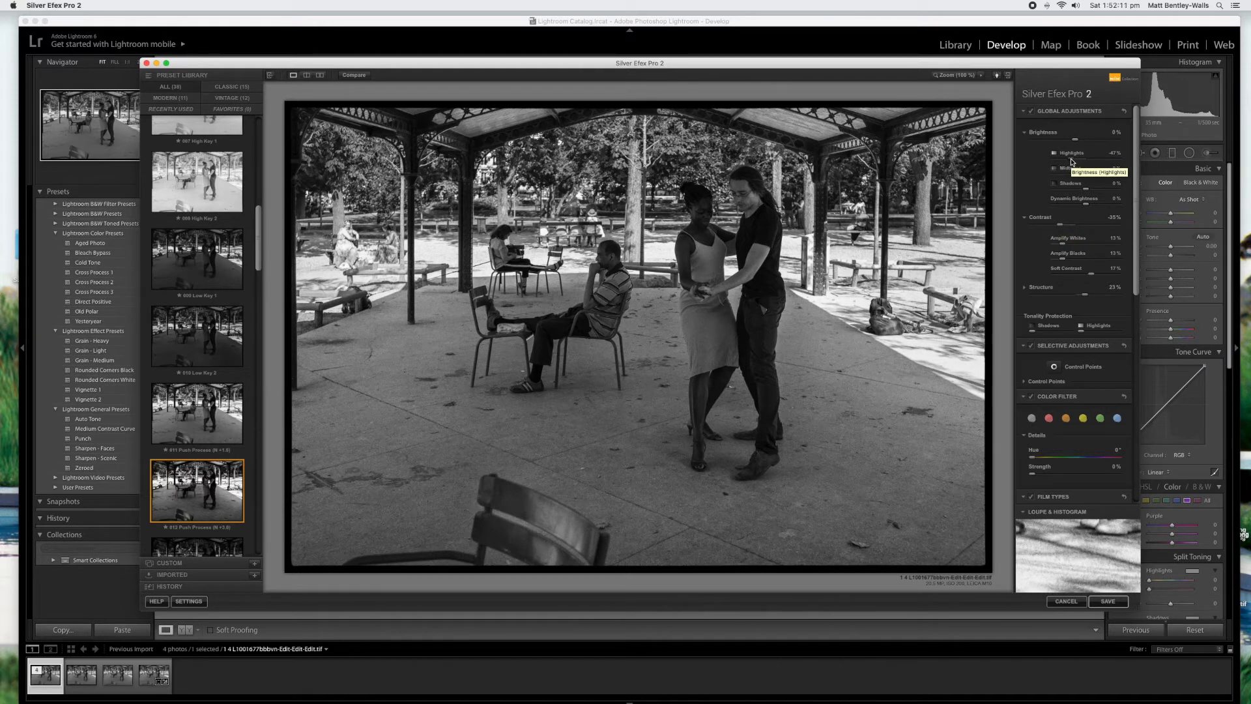
left_click_drag(1072, 161, 1047, 160)
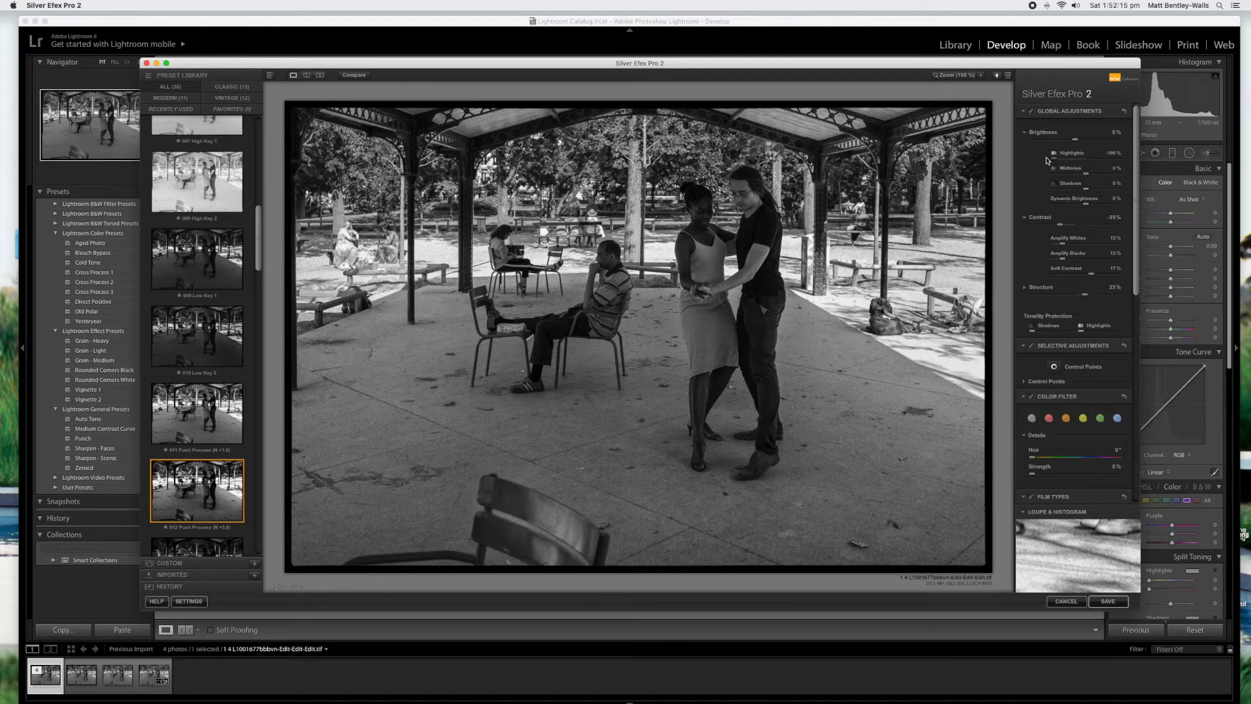
Raise the Shadows brightness to about 19%
left_click(1099, 193)
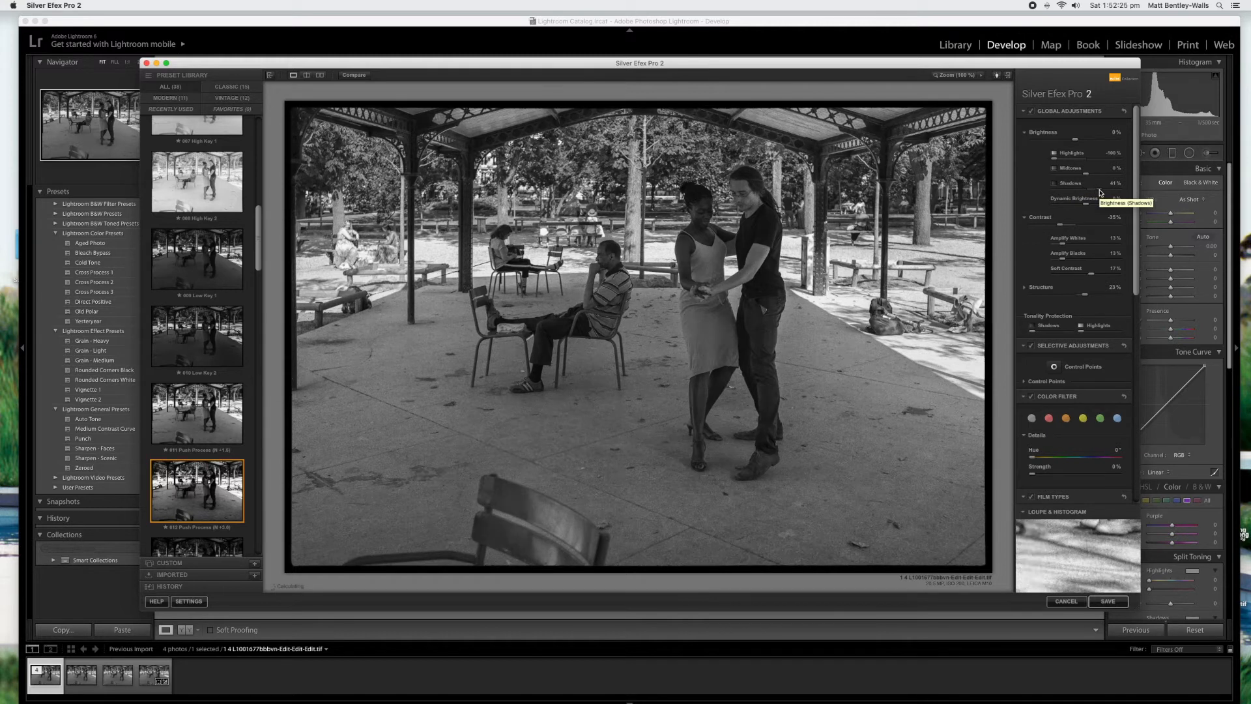
left_click(1095, 190)
left_click_drag(1096, 193, 1093, 192)
Try several Midtones brightness levels and settle on about 34%
left_click_drag(1086, 175, 1090, 175)
left_click_drag(1089, 174, 1089, 175)
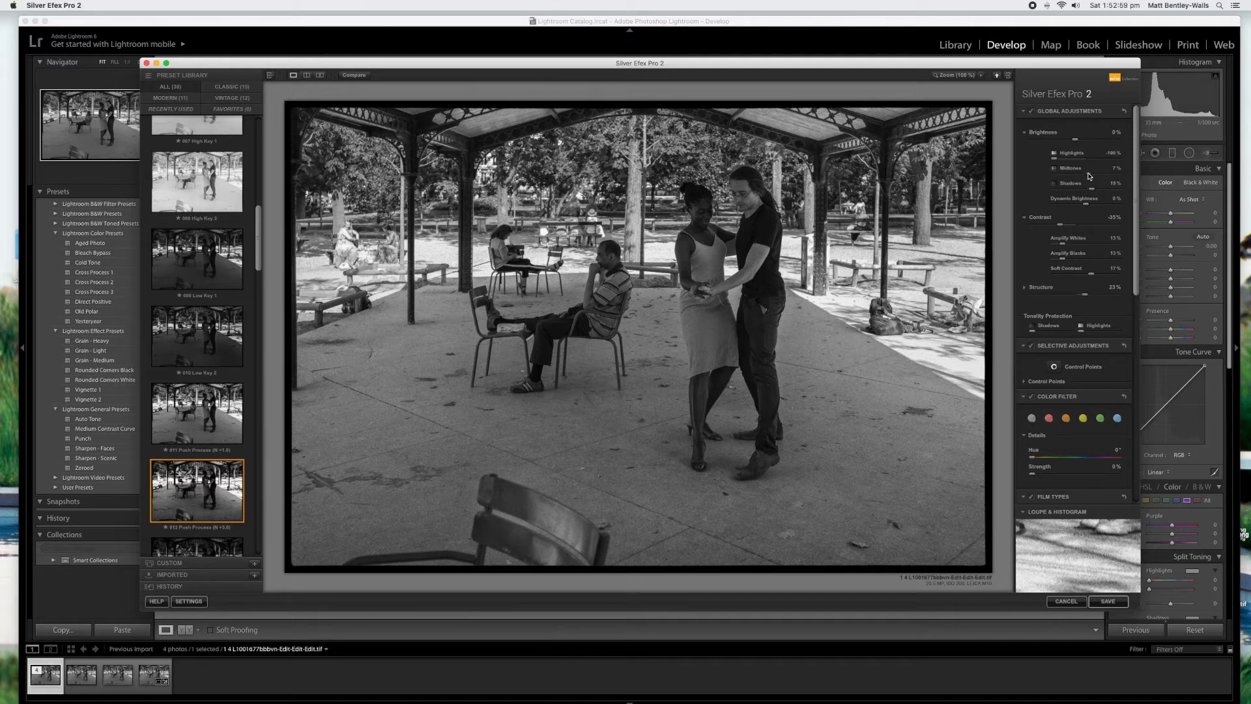
left_click_drag(1089, 176, 1116, 175)
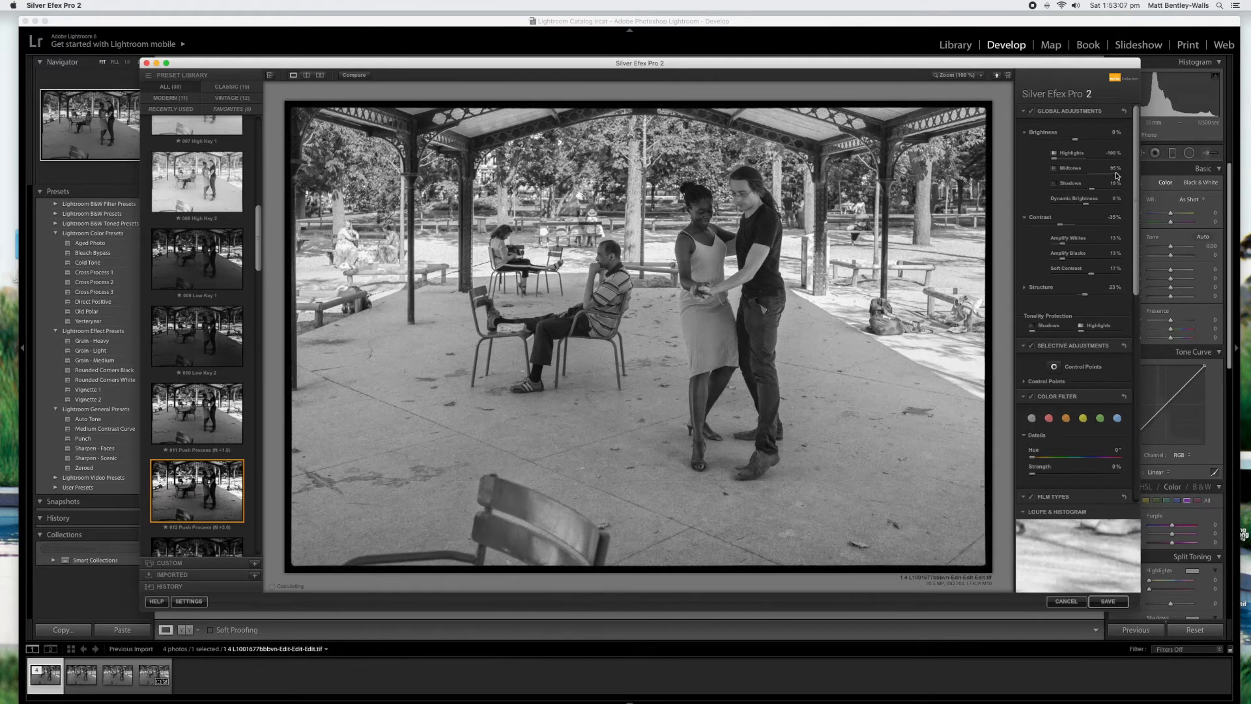
left_click_drag(1117, 175, 1105, 176)
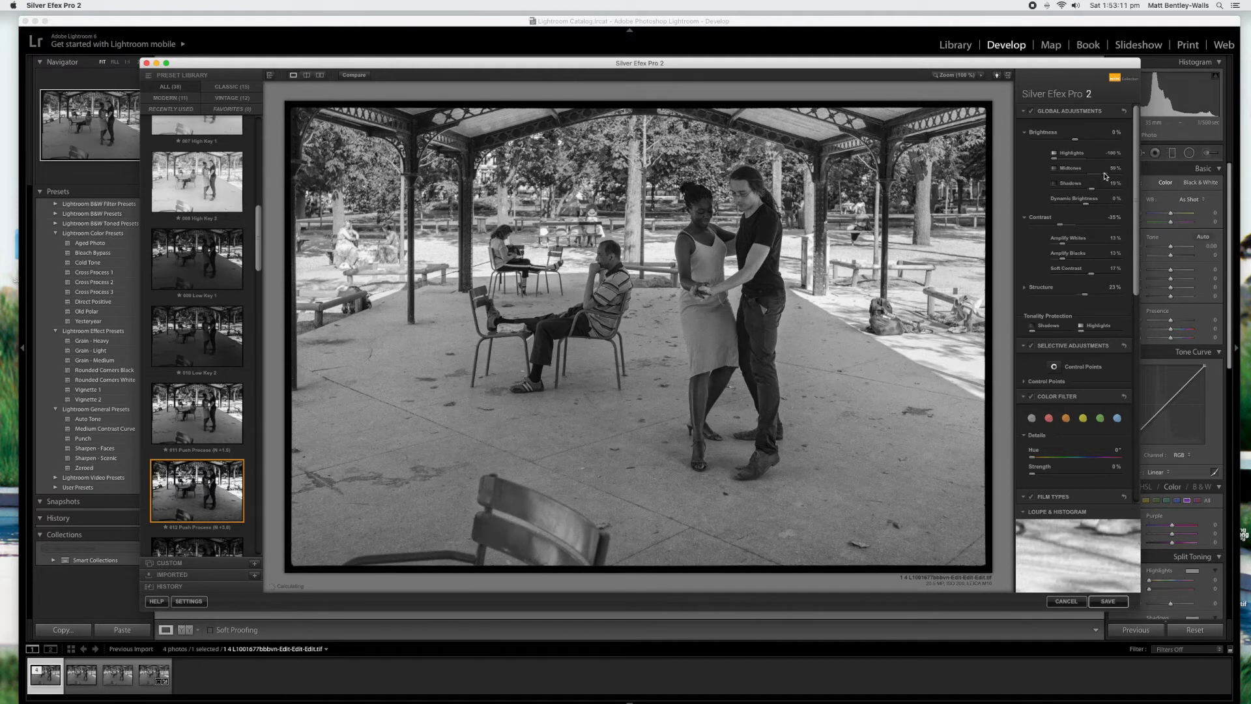
left_click_drag(1105, 176, 1097, 176)
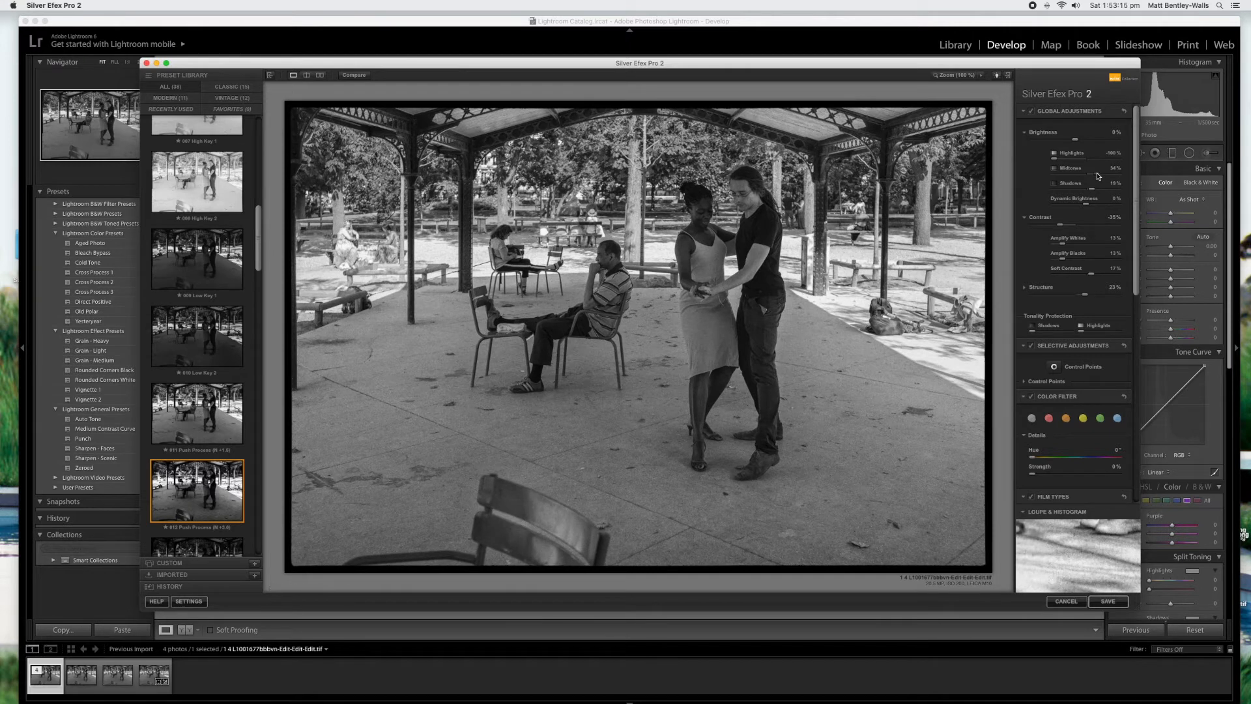
left_click_drag(1098, 176, 1099, 175)
left_click_drag(1098, 176, 1097, 176)
left_click_drag(1095, 176, 1097, 176)
Nudge the global Contrast up slightly and save the edited copy
left_click_drag(1061, 227, 1062, 227)
left_click_drag(1063, 227, 1063, 227)
left_click(1109, 601)
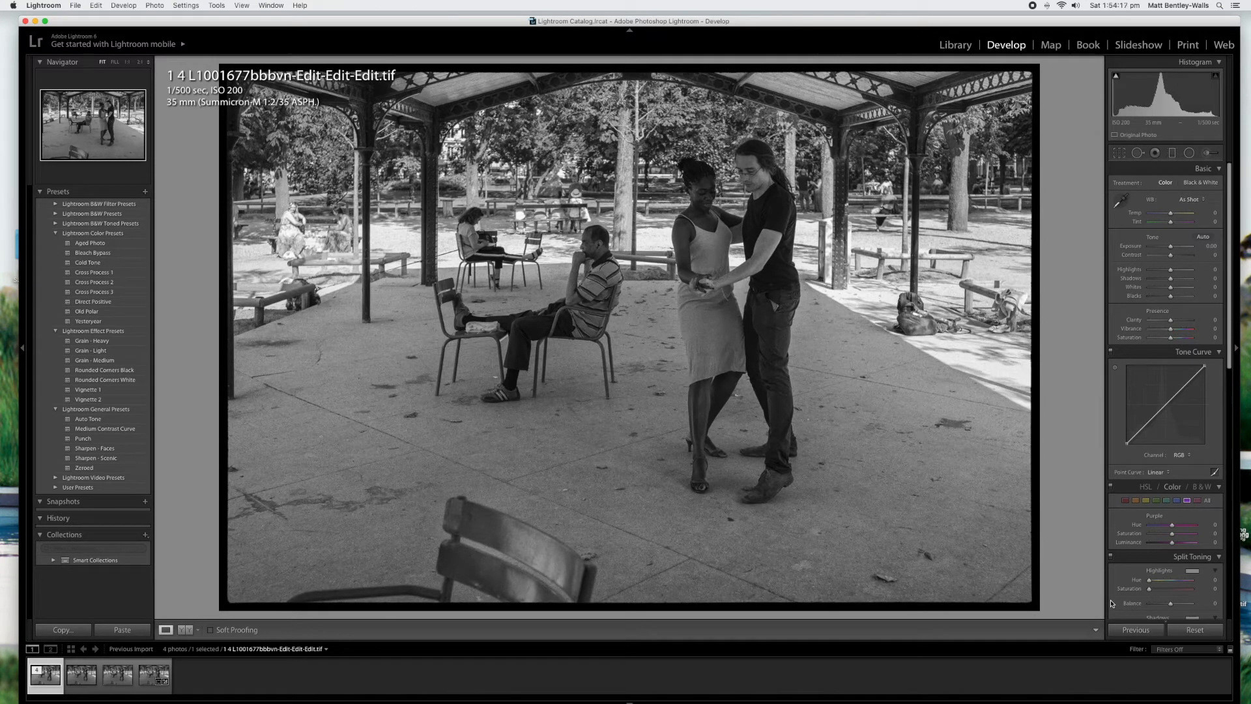
Brush a new local Exposure adjustment of about 2.10 over the dancing woman's skirt with a reduced brush size
left_click(695, 408)
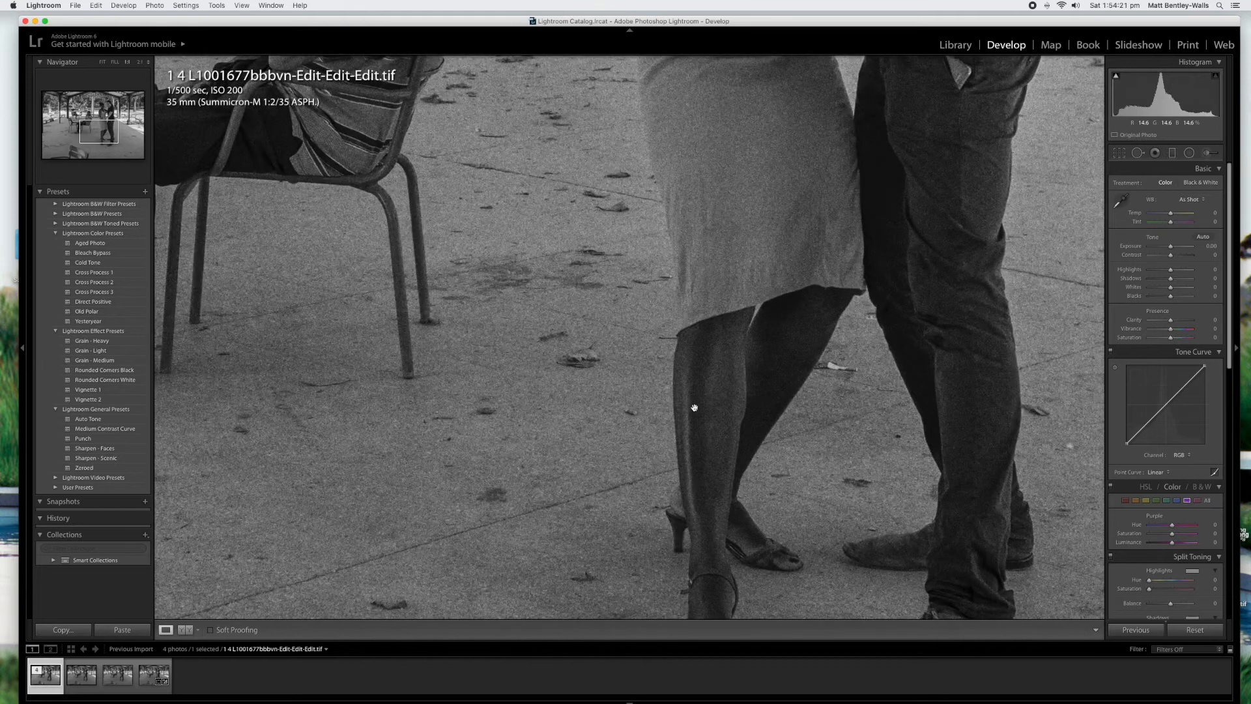
left_click(695, 408)
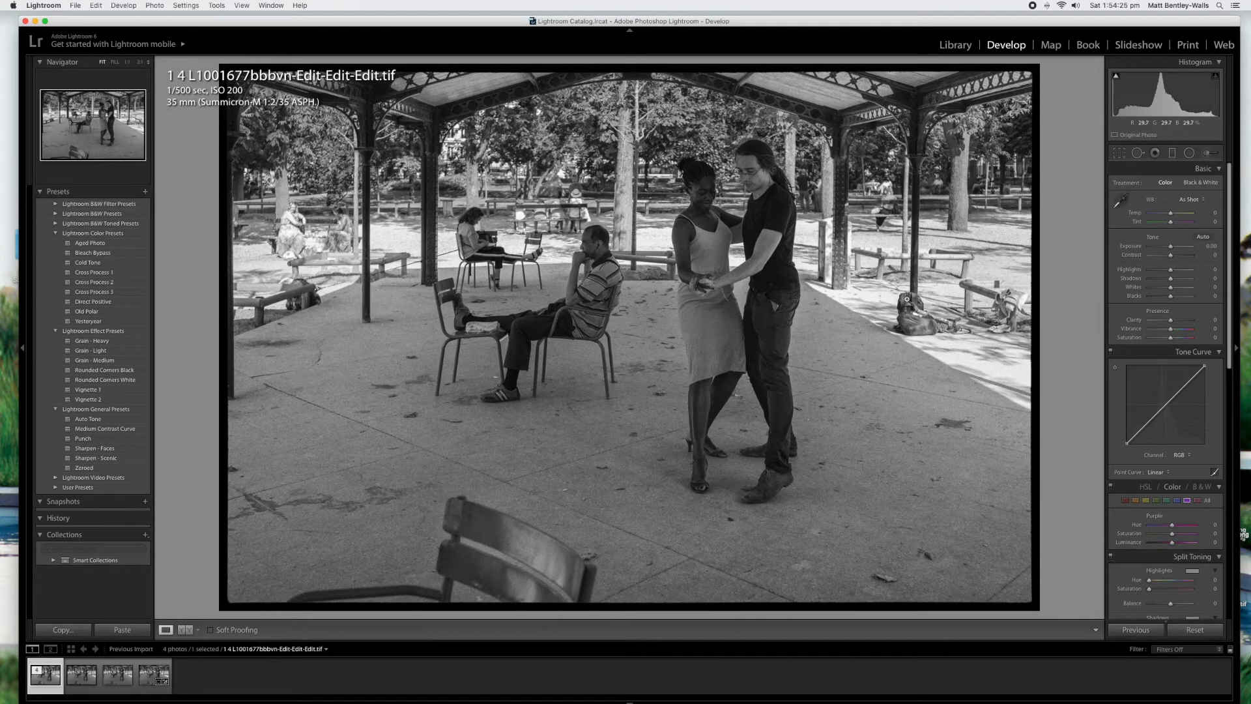
left_click(1209, 154)
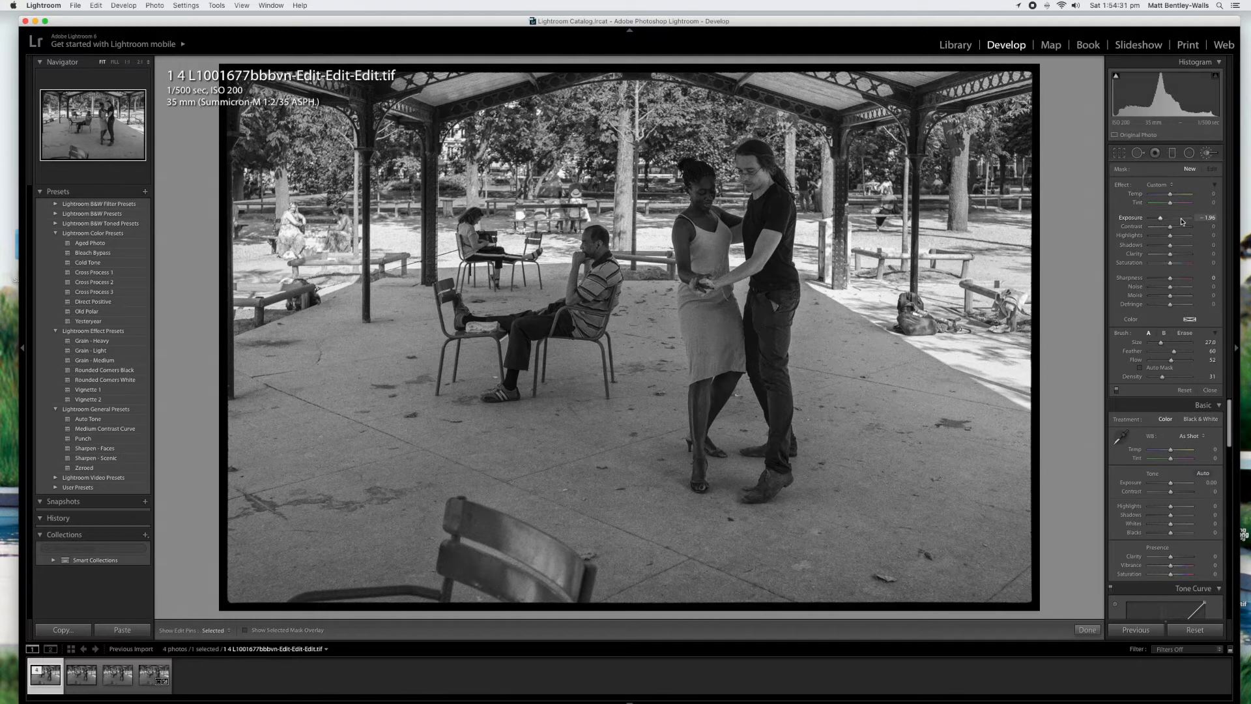
scroll(716, 356, "down", 5)
scroll(716, 356, "down", 3)
mouse_move(716, 356)
left_mouse_down()
mouse_move(703, 303)
mouse_move(733, 329)
mouse_move(707, 355)
left_mouse_up()
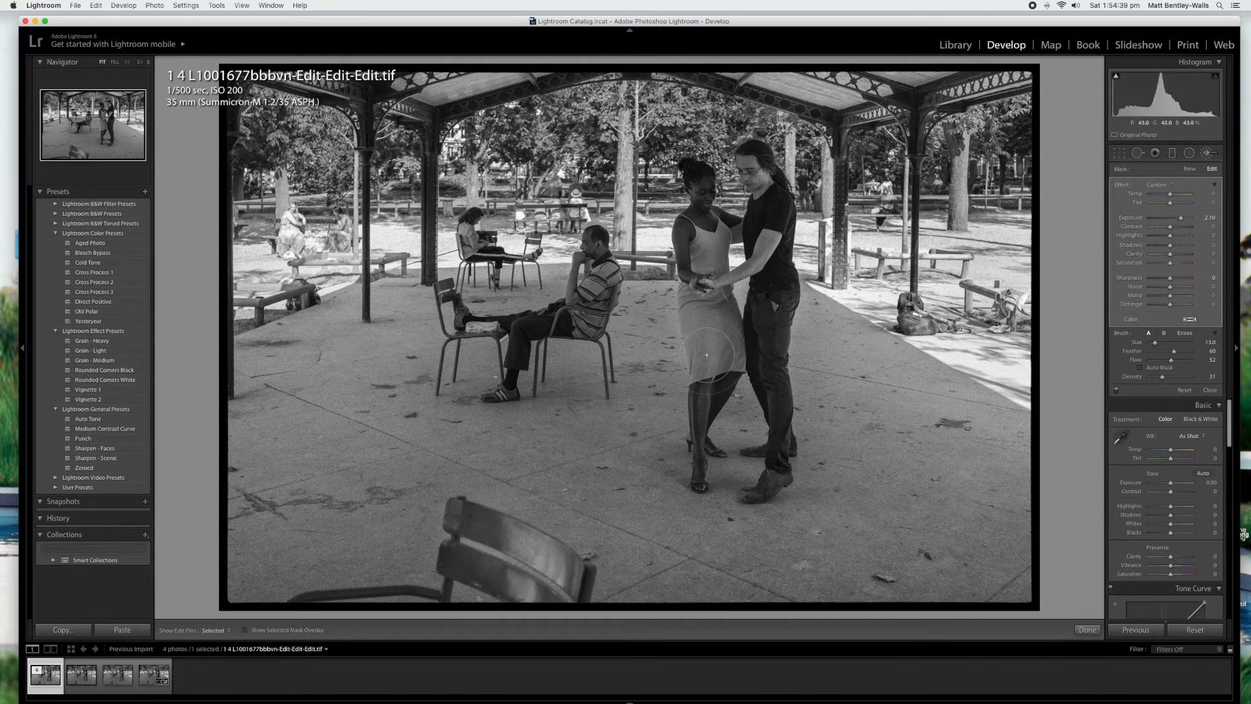
left_click_drag(702, 304, 720, 350)
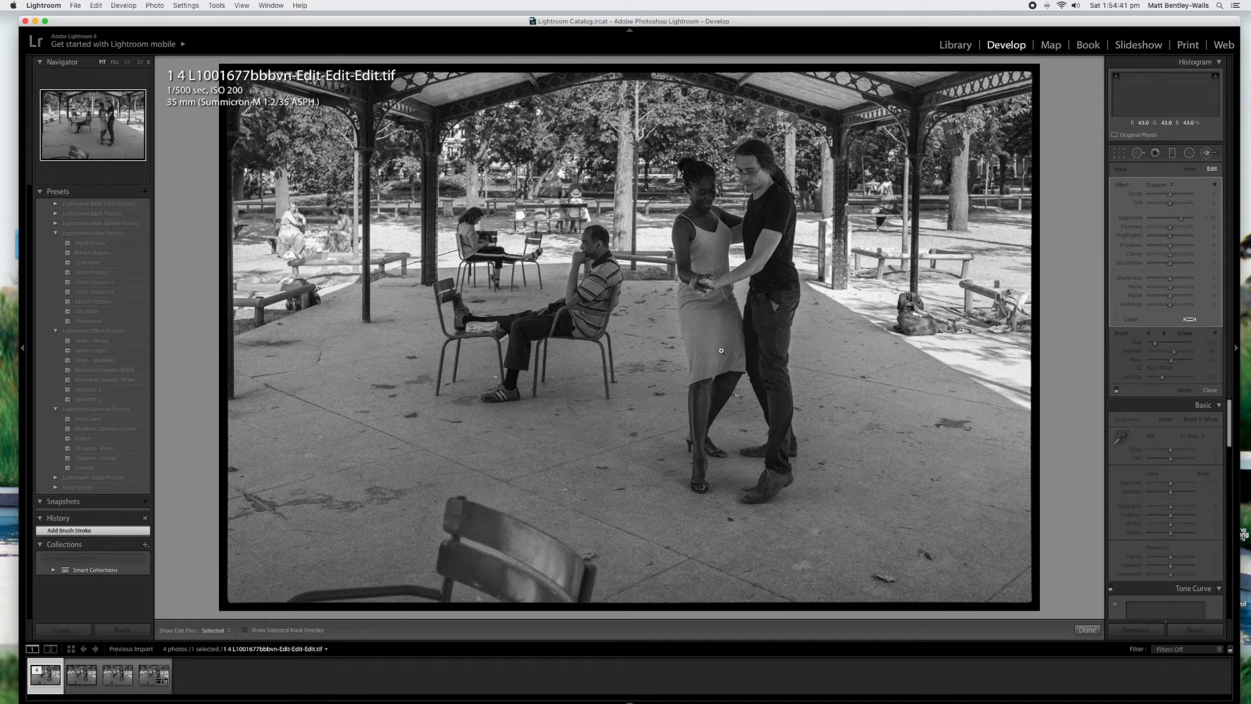
Shrink the brush to size 5.0, add another lightening stroke on the seated man, and close the brush tool
scroll(721, 350, "down", 5)
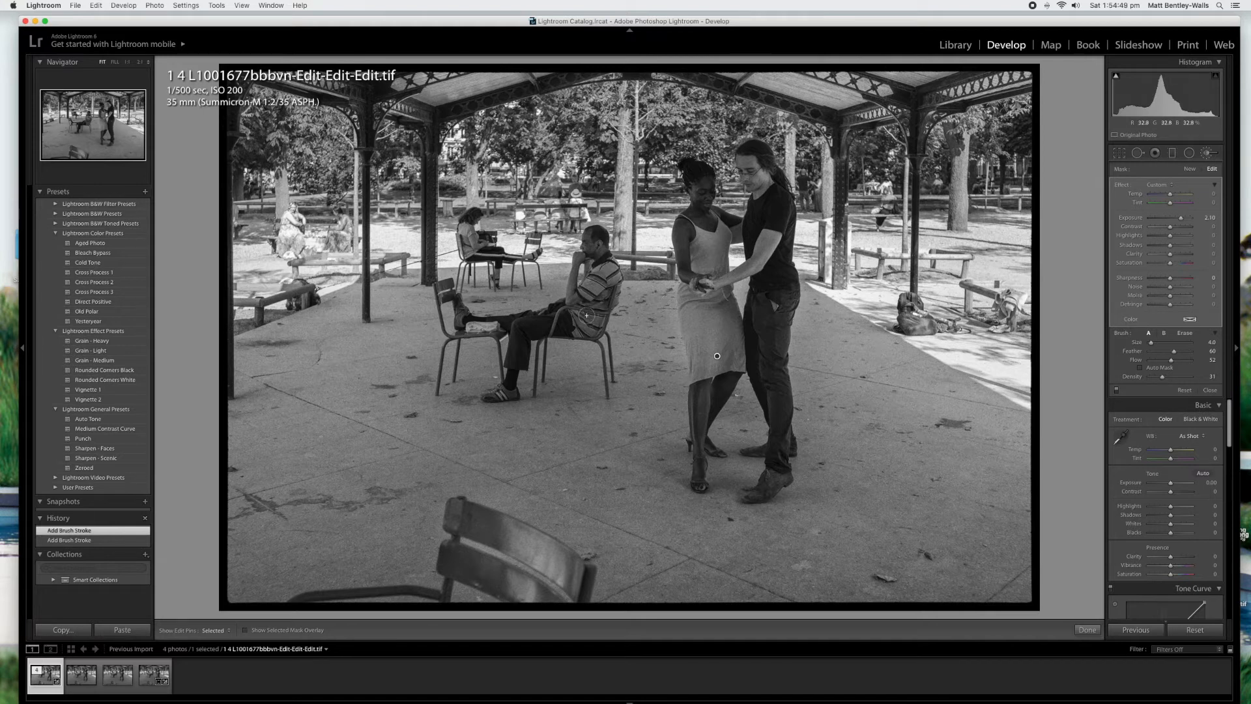
key("bracketright")
key("h")
key("h")
left_click(579, 315)
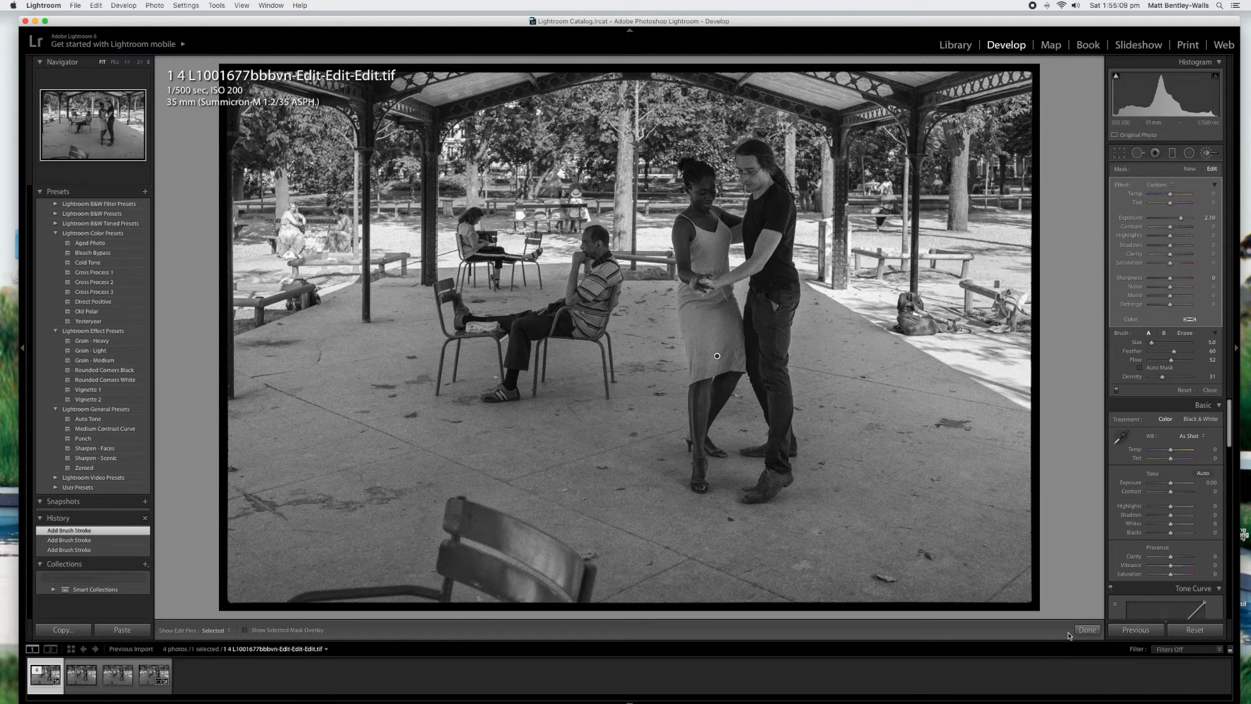
key("k")
Brush a new local Exposure adjustment over the dancing woman's face and arm with a size 11.0 brush, and raise it to 3.01
left_click(693, 413)
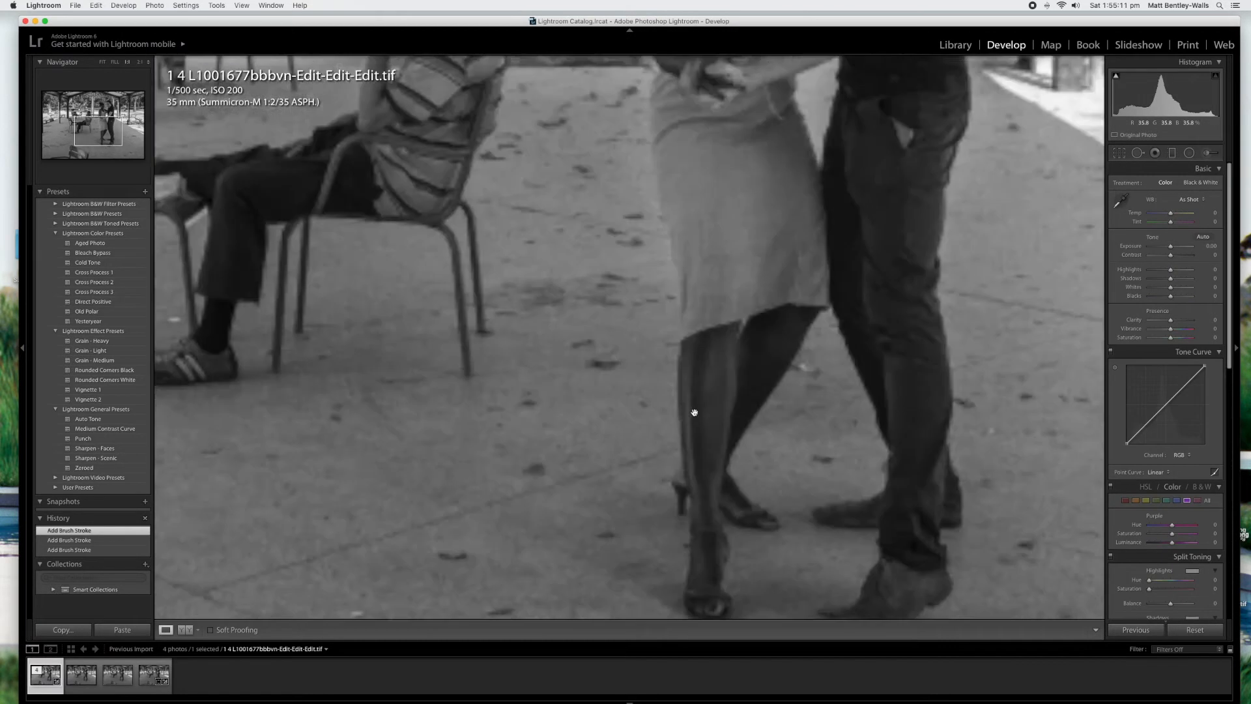
scroll(694, 412, "down", 5)
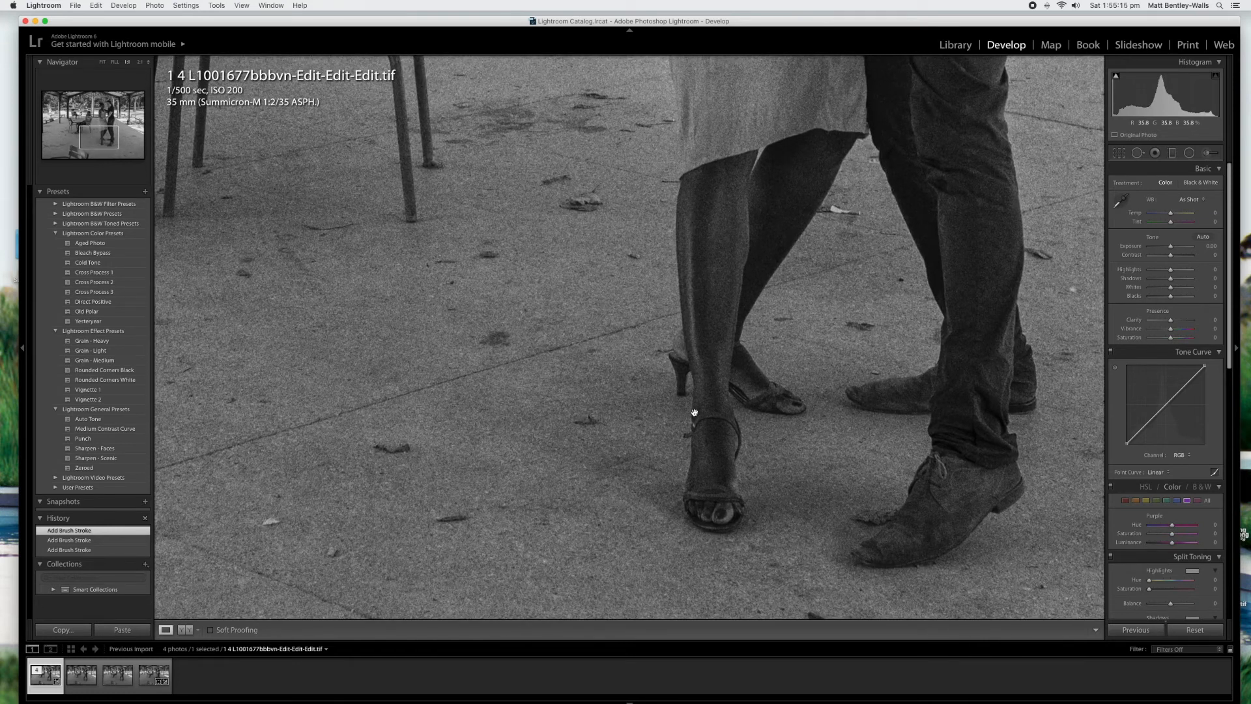
left_click(694, 412)
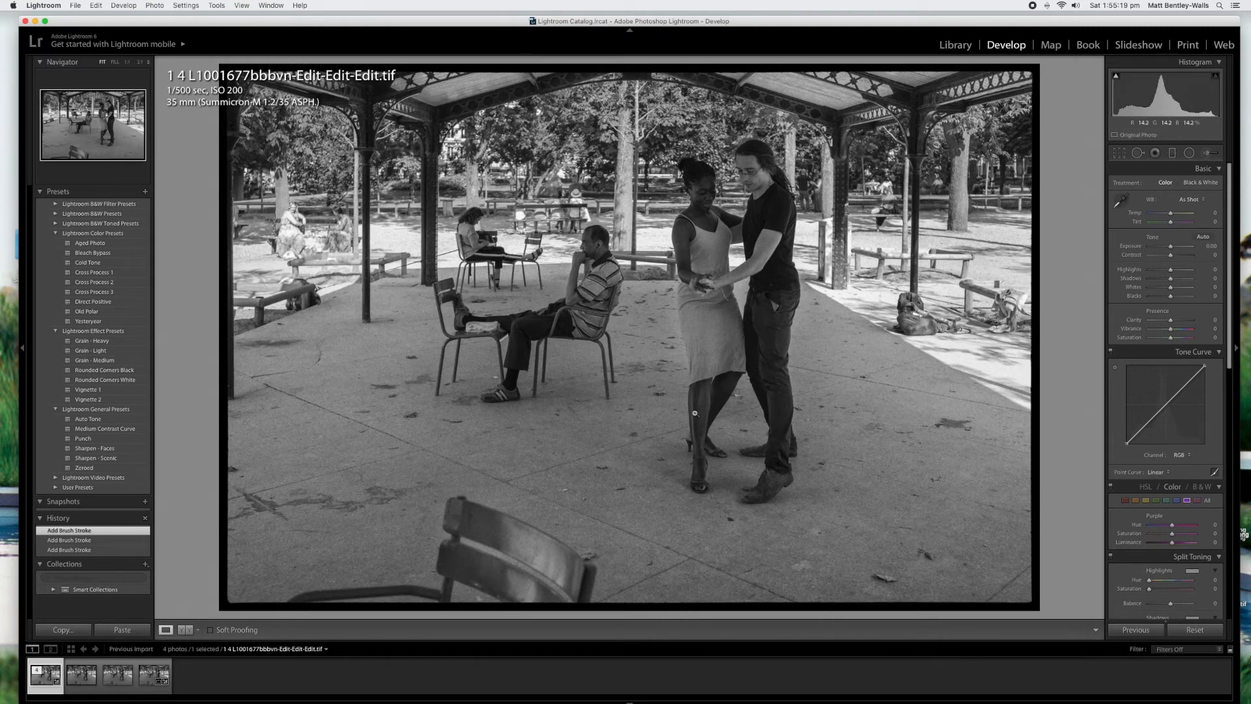
left_click(701, 175)
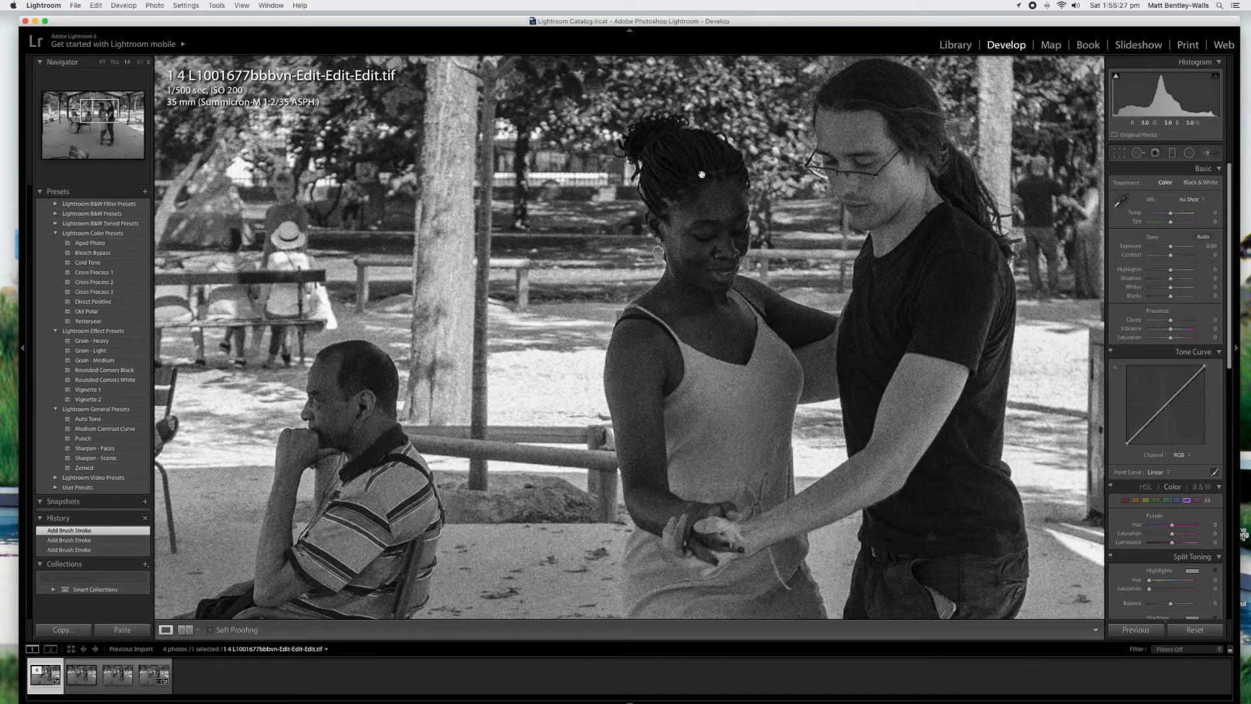
left_click(1207, 154)
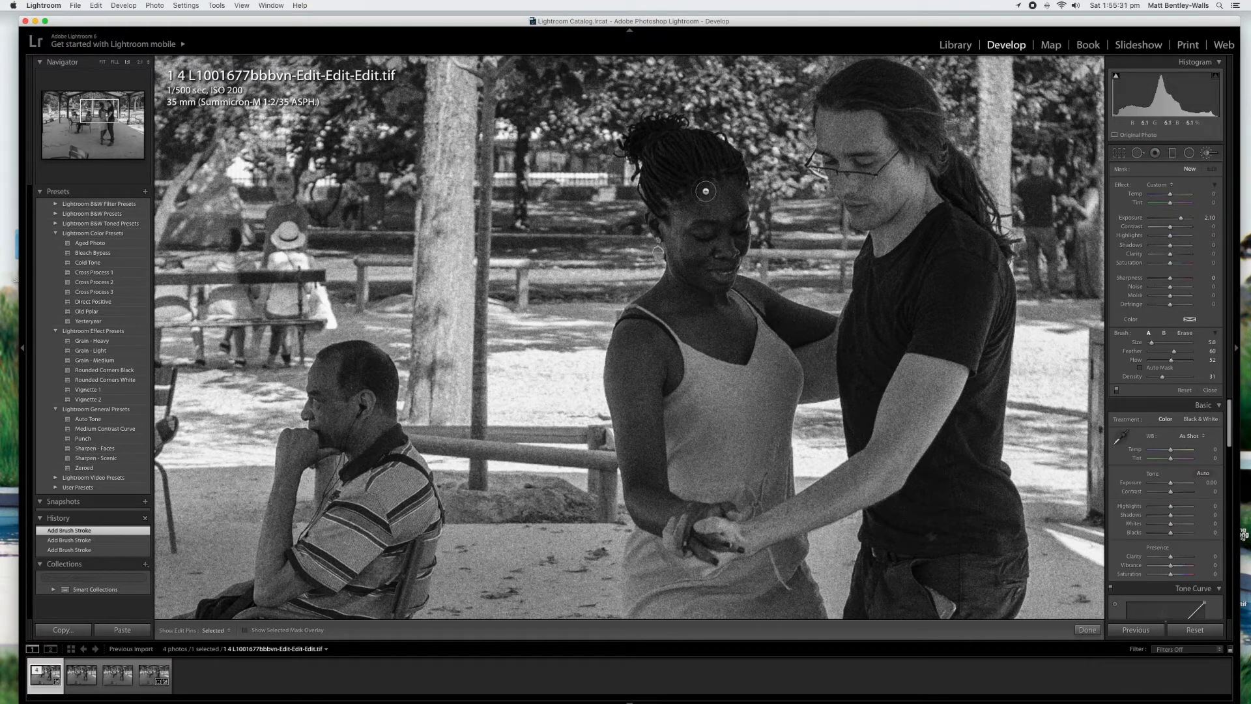
scroll(679, 175, "up", 4)
scroll(679, 176, "up", 2)
key("h")
mouse_move(723, 260)
left_mouse_down()
mouse_move(730, 328)
mouse_move(680, 298)
mouse_move(659, 323)
mouse_move(646, 421)
left_mouse_up()
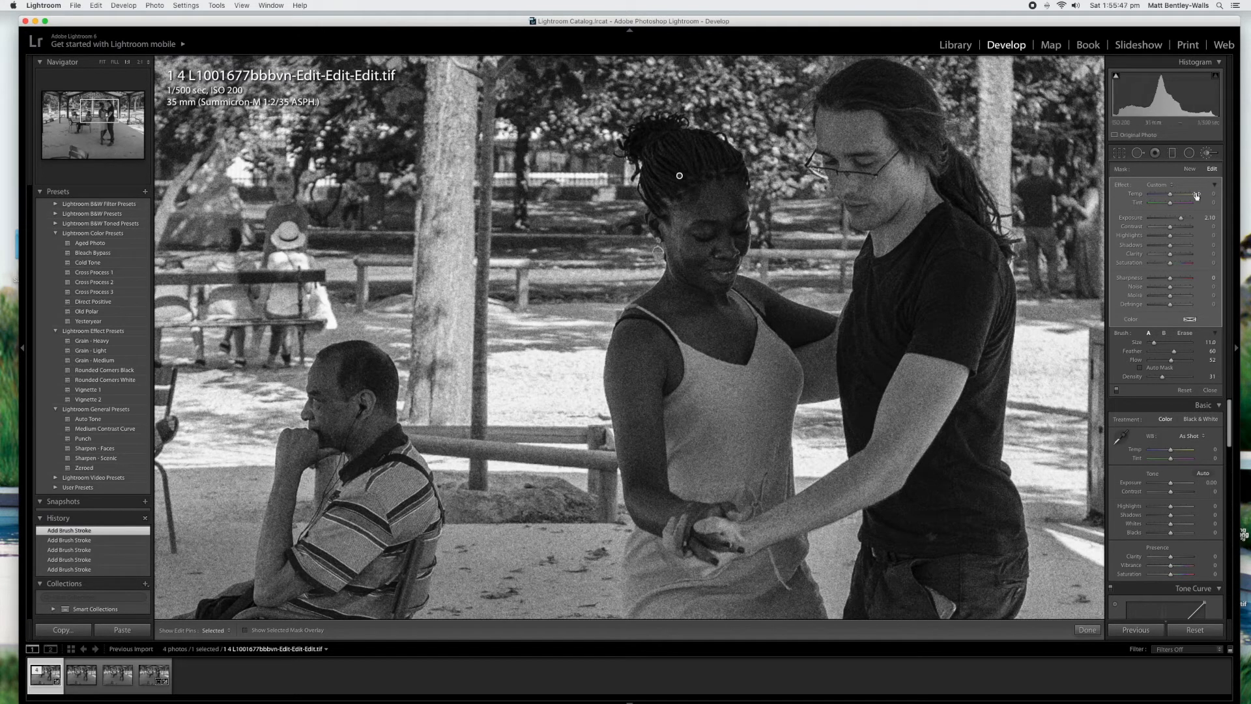
left_click_drag(1181, 221, 1202, 219)
left_click_drag(1202, 220, 1187, 221)
Add a new local Exposure adjustment of −1.49, brush it along the dancing woman's arm, and close the brush tool
left_click(1190, 171)
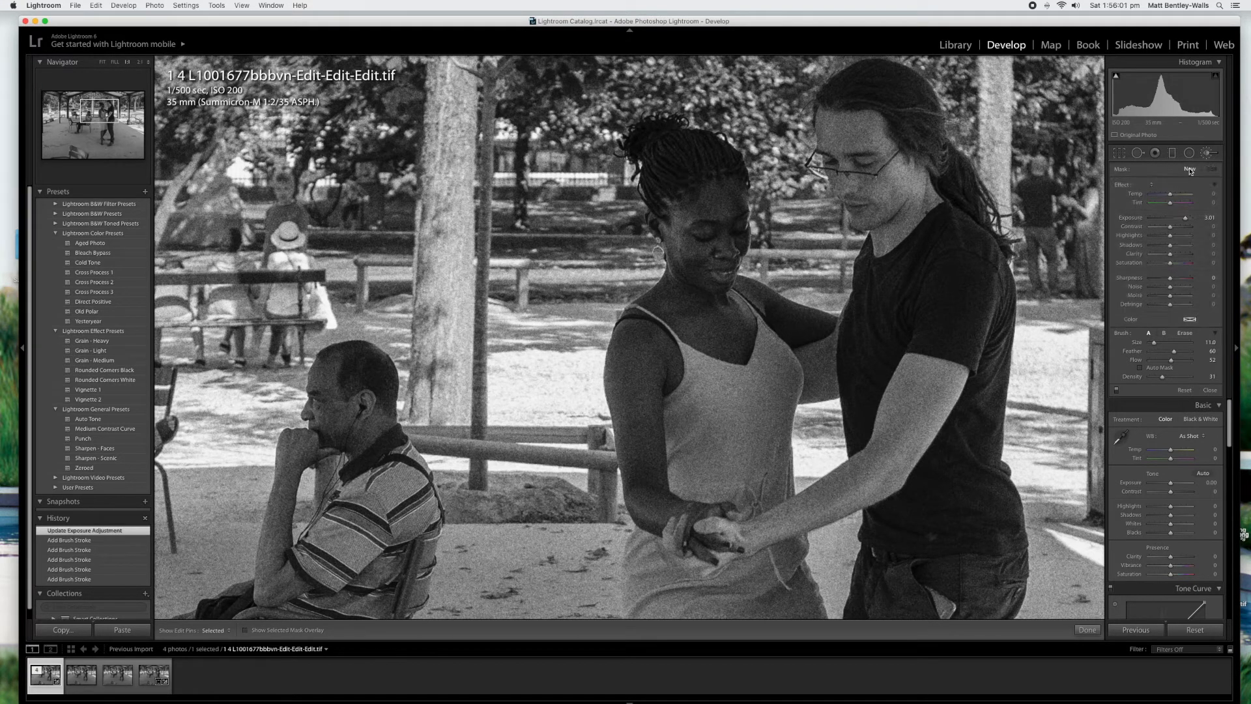
left_click(1164, 219)
key("h")
left_click_drag(625, 358, 641, 353)
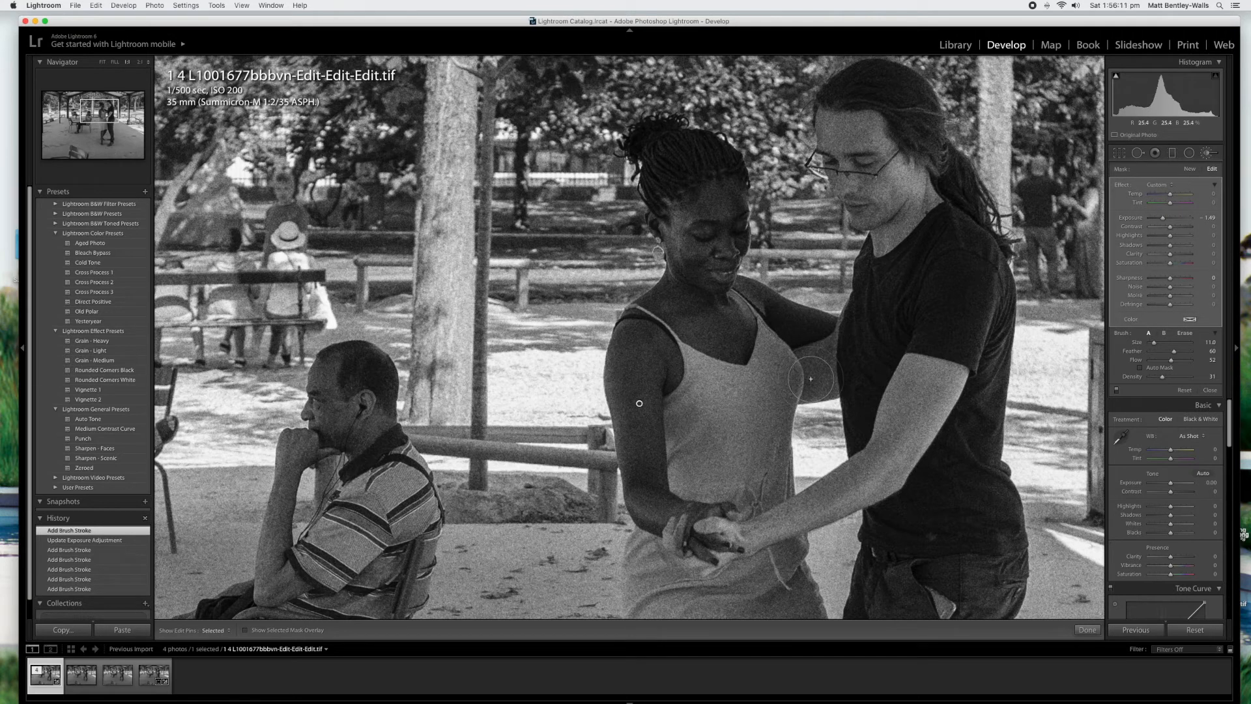
key("h")
mouse_move(622, 387)
left_mouse_down()
mouse_move(635, 365)
mouse_move(632, 394)
left_mouse_up()
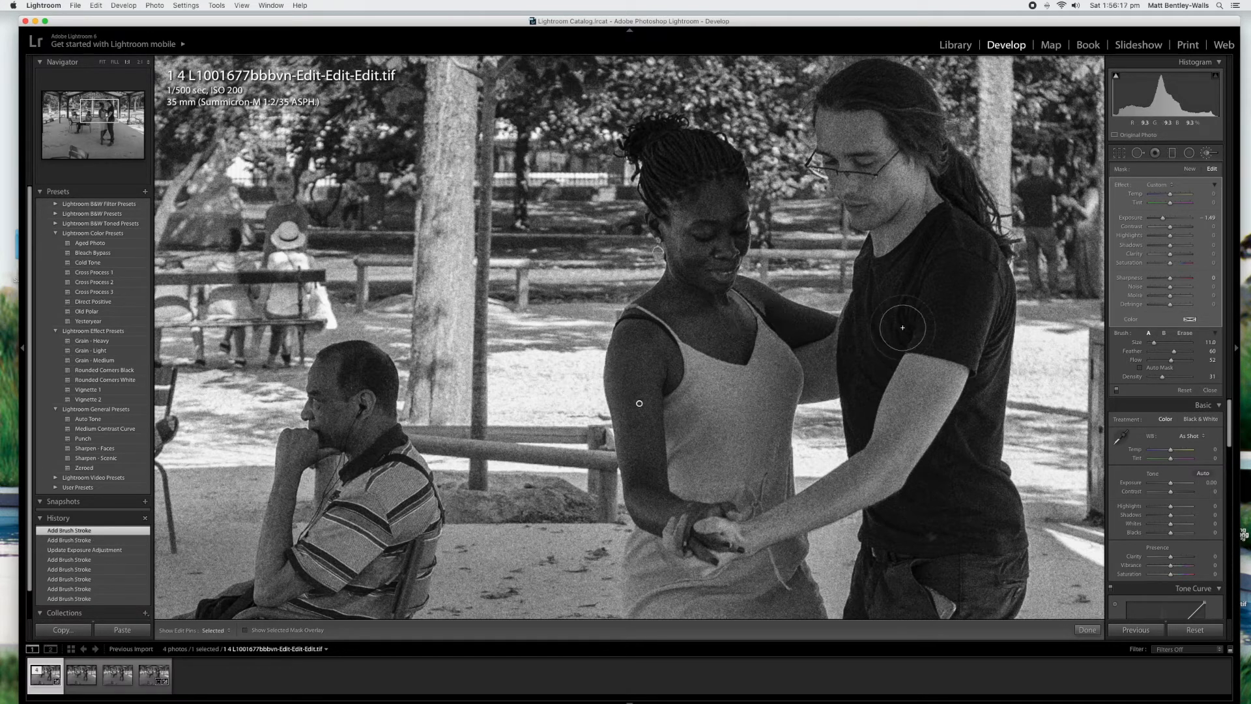
left_click(1087, 629)
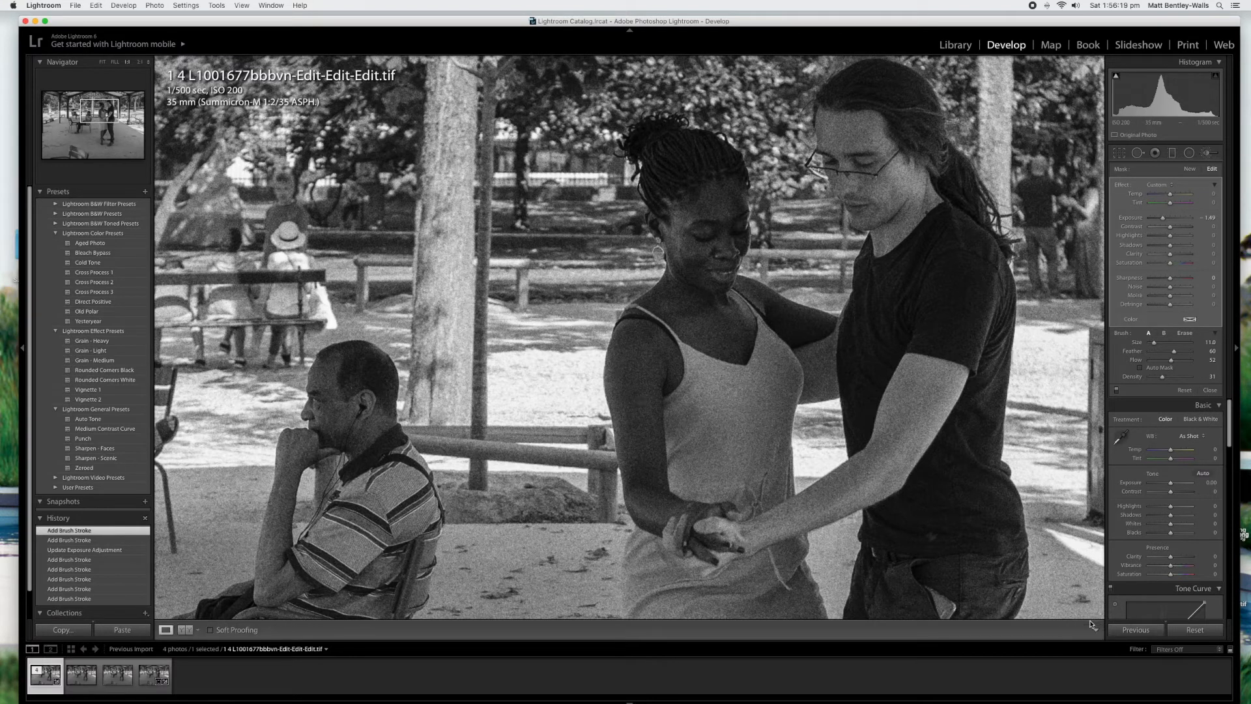
left_click(758, 229)
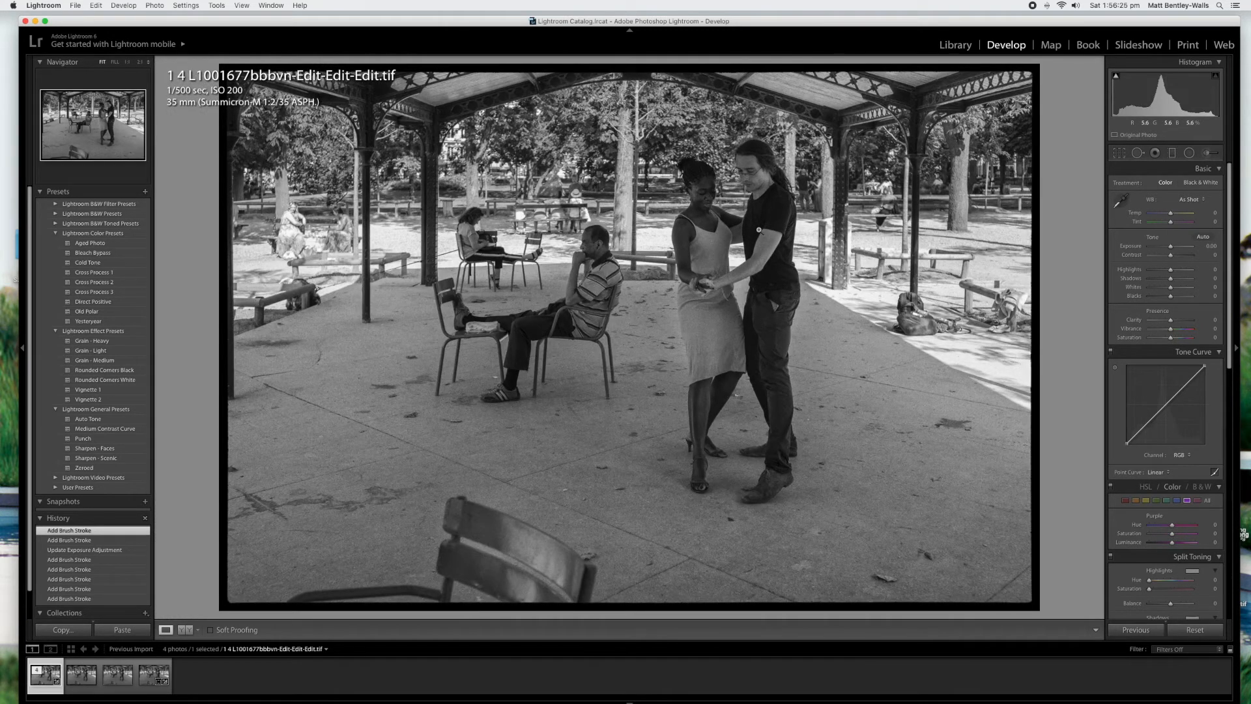
Brush a new local Exposure adjustment of 1.61 on the dancing man's face with a size 6.0 brush and close the brush tool
left_click(1206, 154)
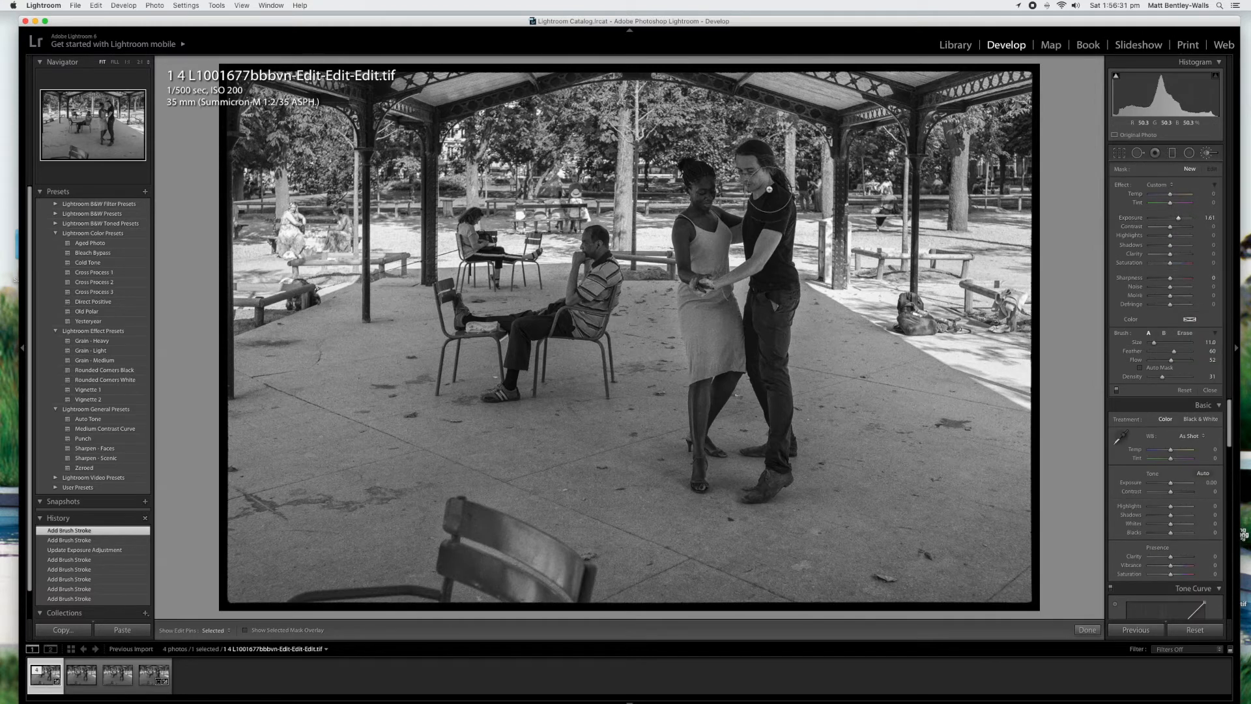
scroll(765, 185, "down", 5)
key("h")
left_click(755, 180)
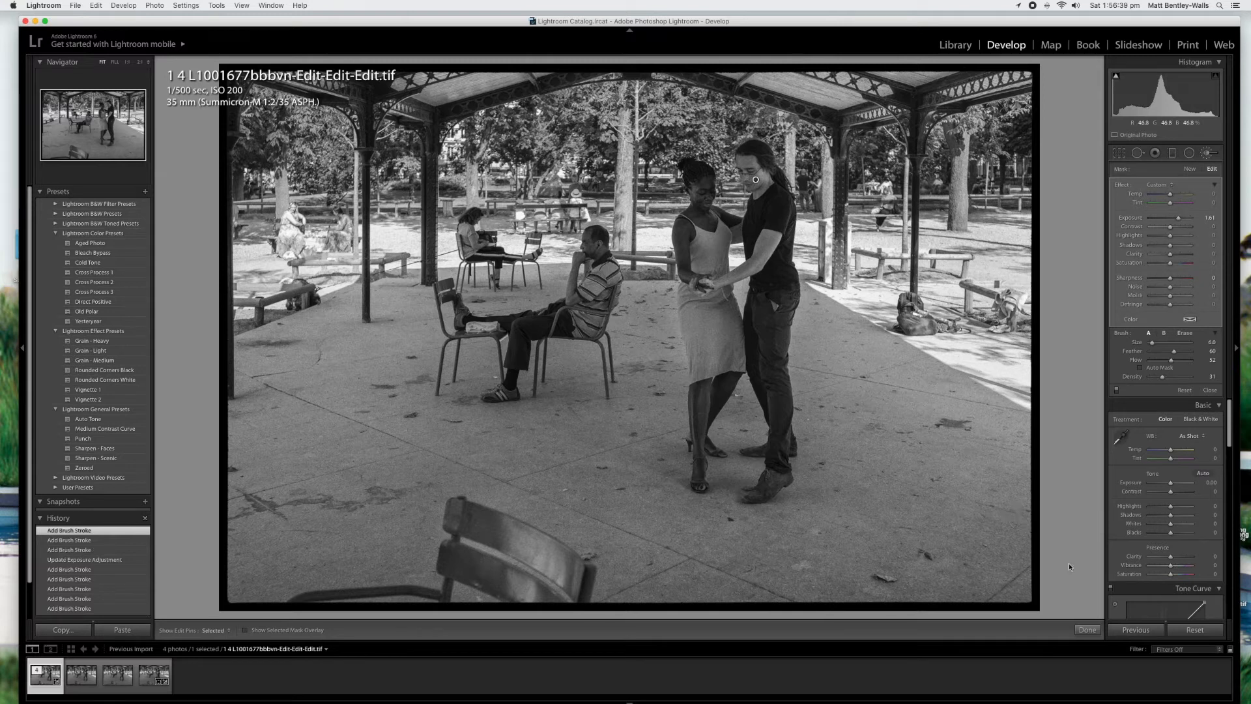
left_click(1086, 630)
Examine the brushed areas on the dancing couple and the seated man at close zoom
left_click(701, 189)
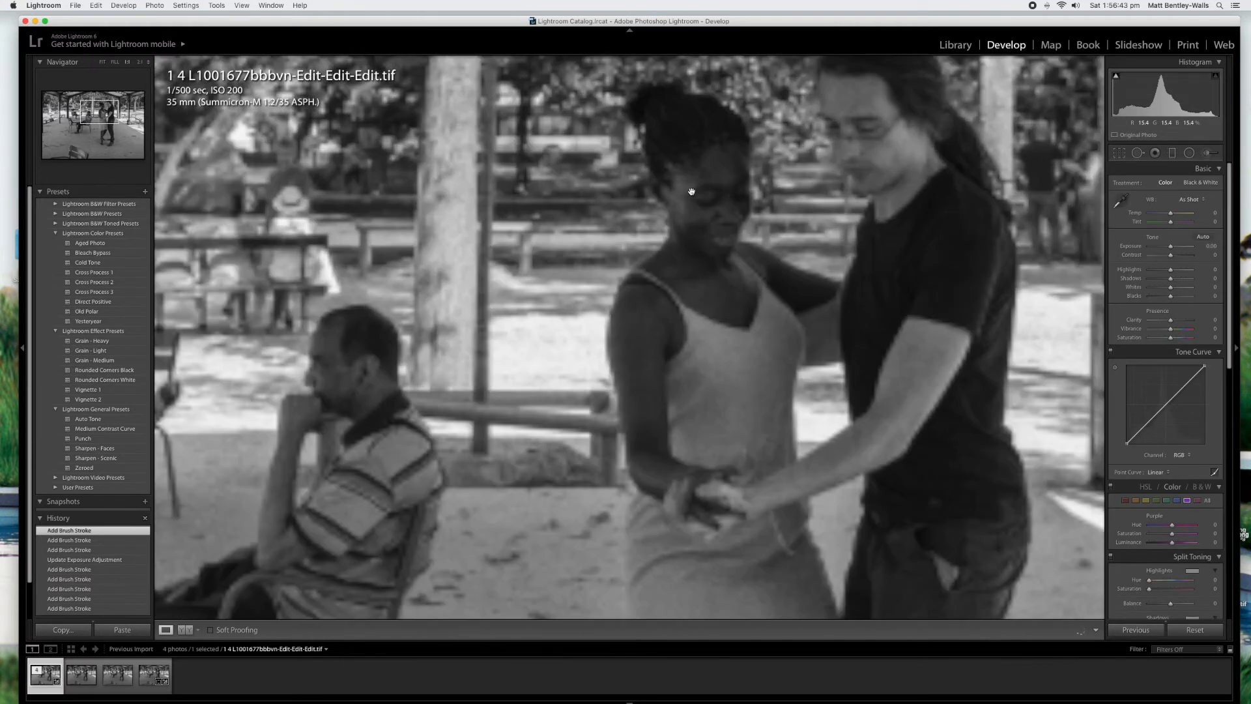
scroll(571, 243, "left", 5)
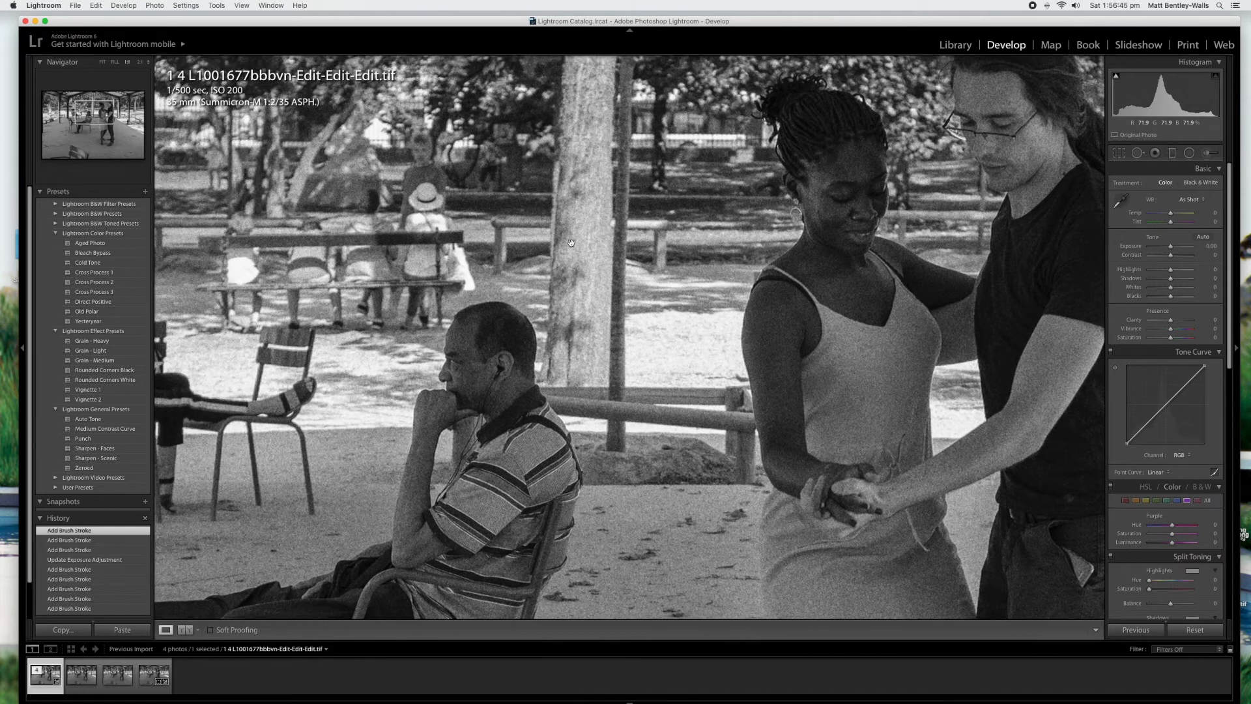
scroll(571, 243, "down", 4)
scroll(572, 243, "down", 3)
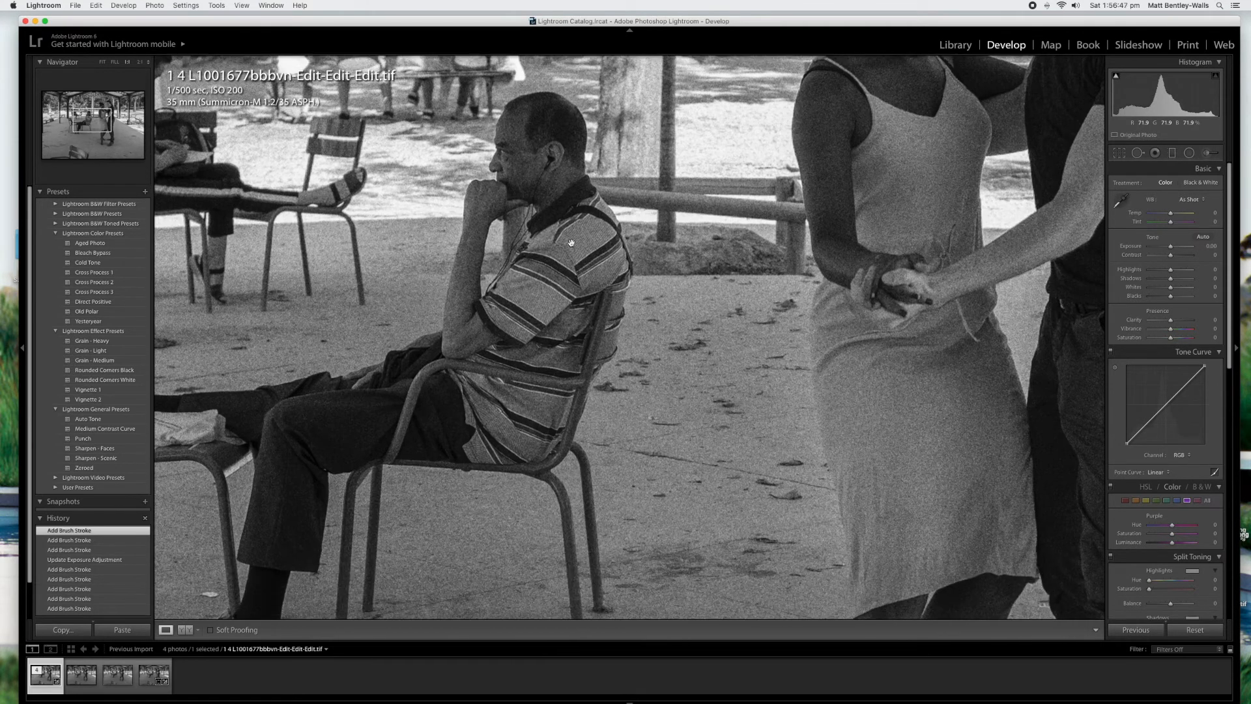
scroll(571, 243, "left", 6)
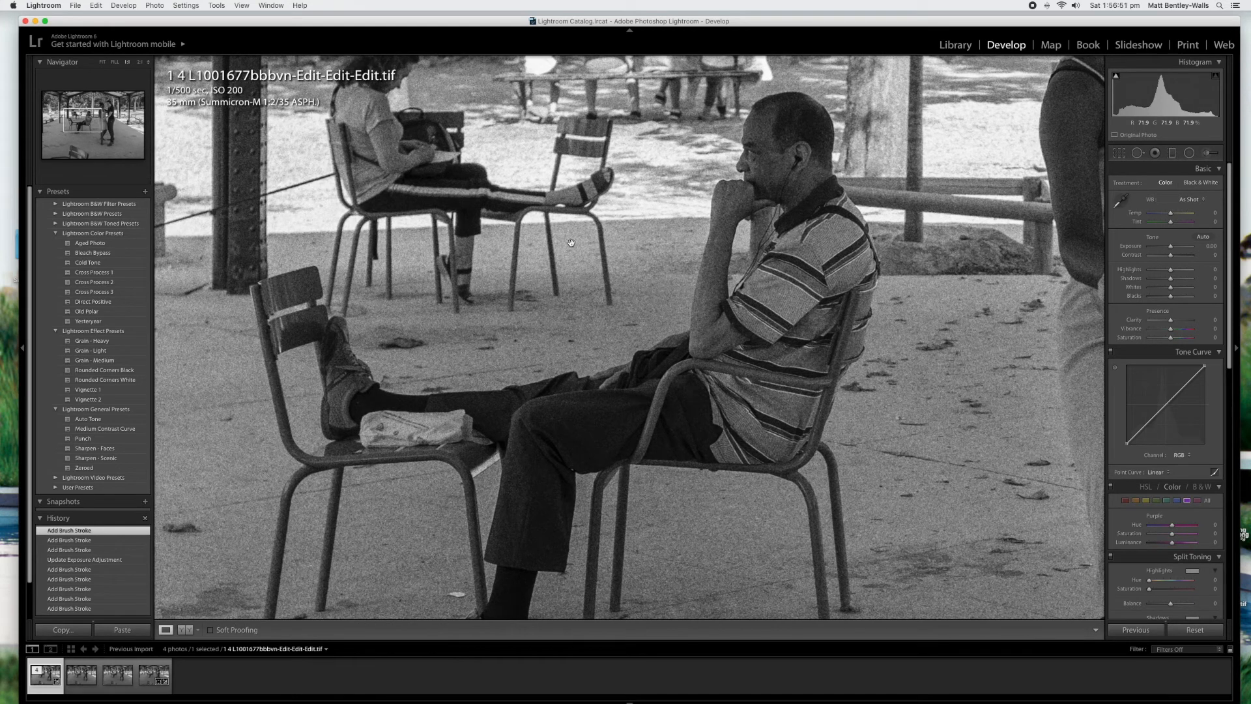
scroll(571, 243, "down", 10)
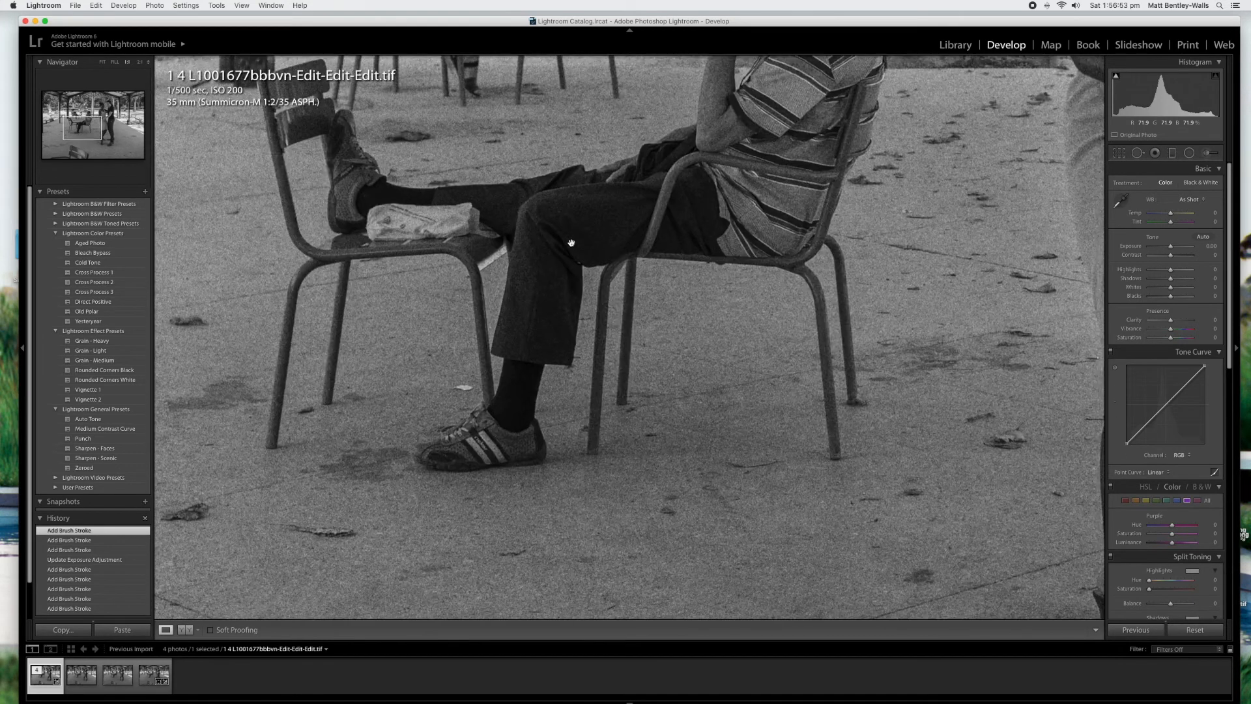
scroll(571, 243, "right", 15)
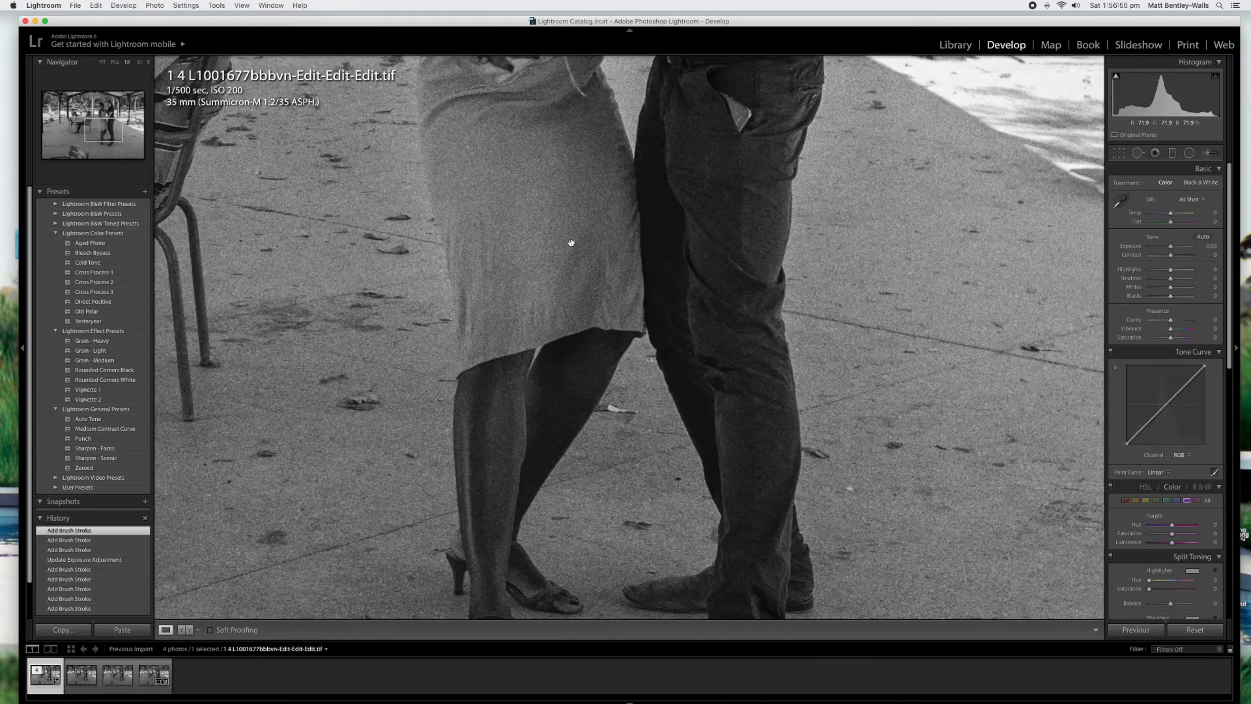
scroll(571, 243, "up", 12)
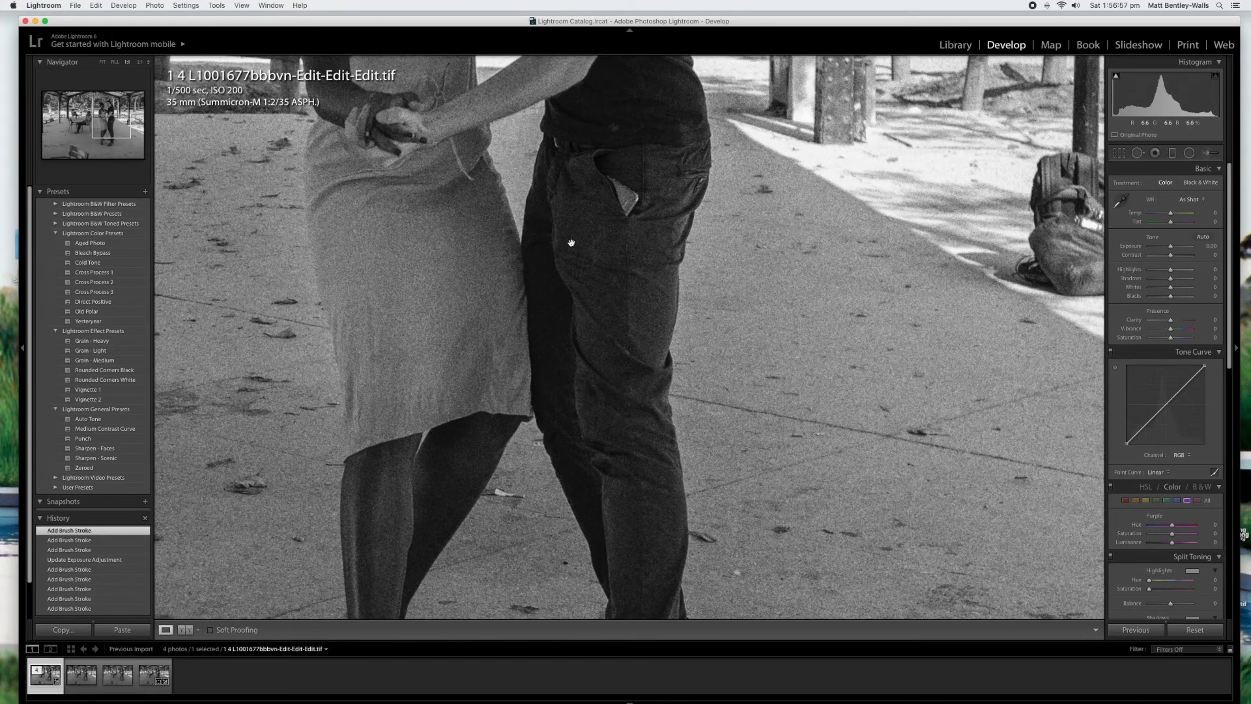
scroll(571, 243, "up", 1)
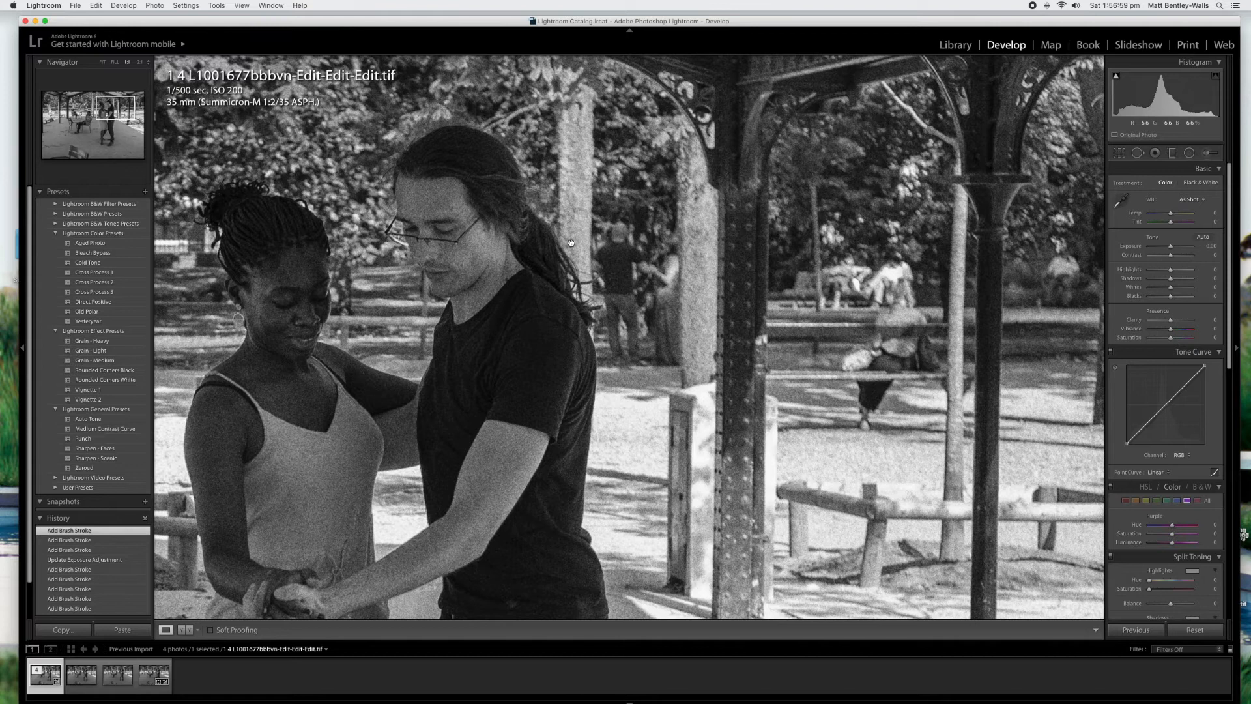
scroll(571, 243, "left", 10)
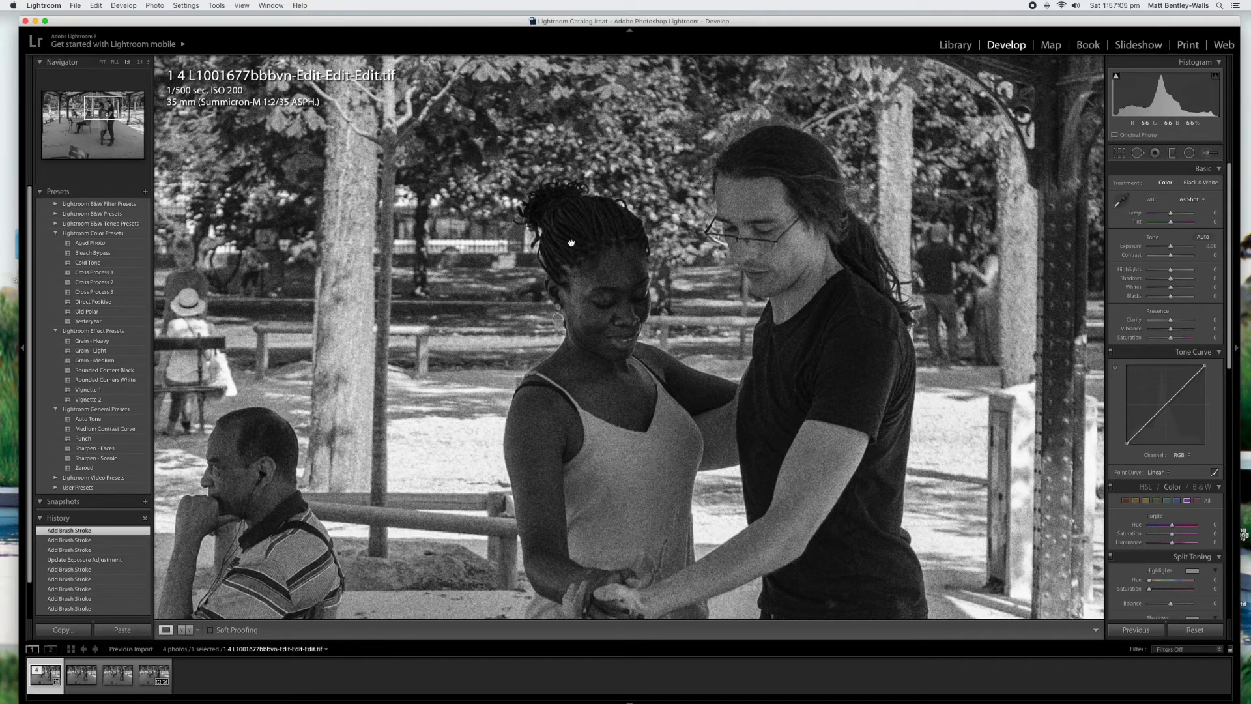
left_click(572, 243)
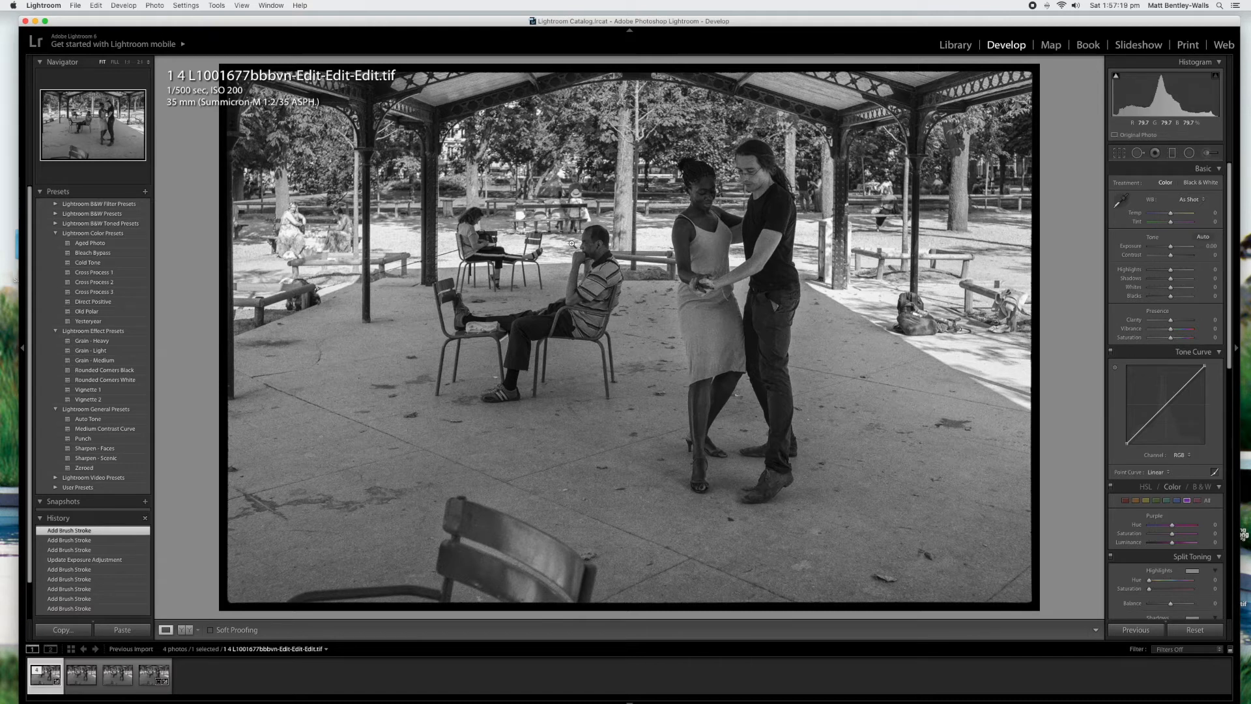
Brush a new local Exposure adjustment of −2.18 across the bright background with a size 29.0 brush and close the brush tool
left_click(1207, 152)
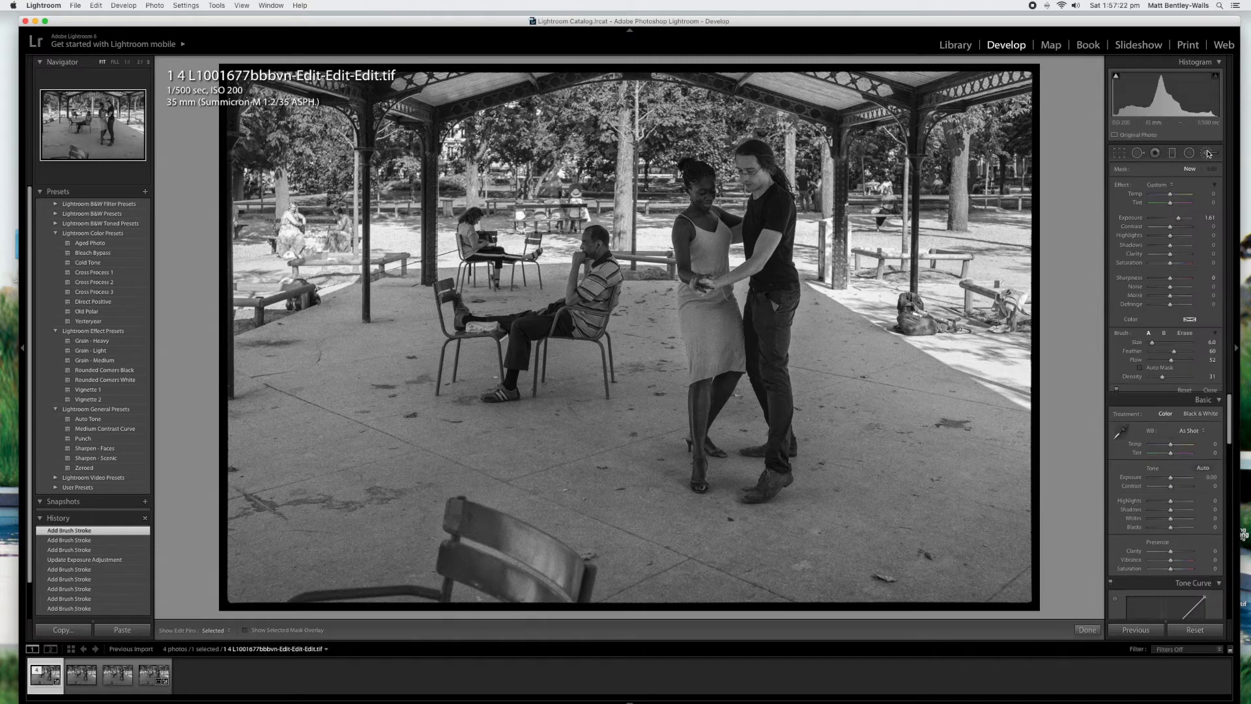
left_click(1159, 220)
scroll(990, 317, "up", 10)
key("h")
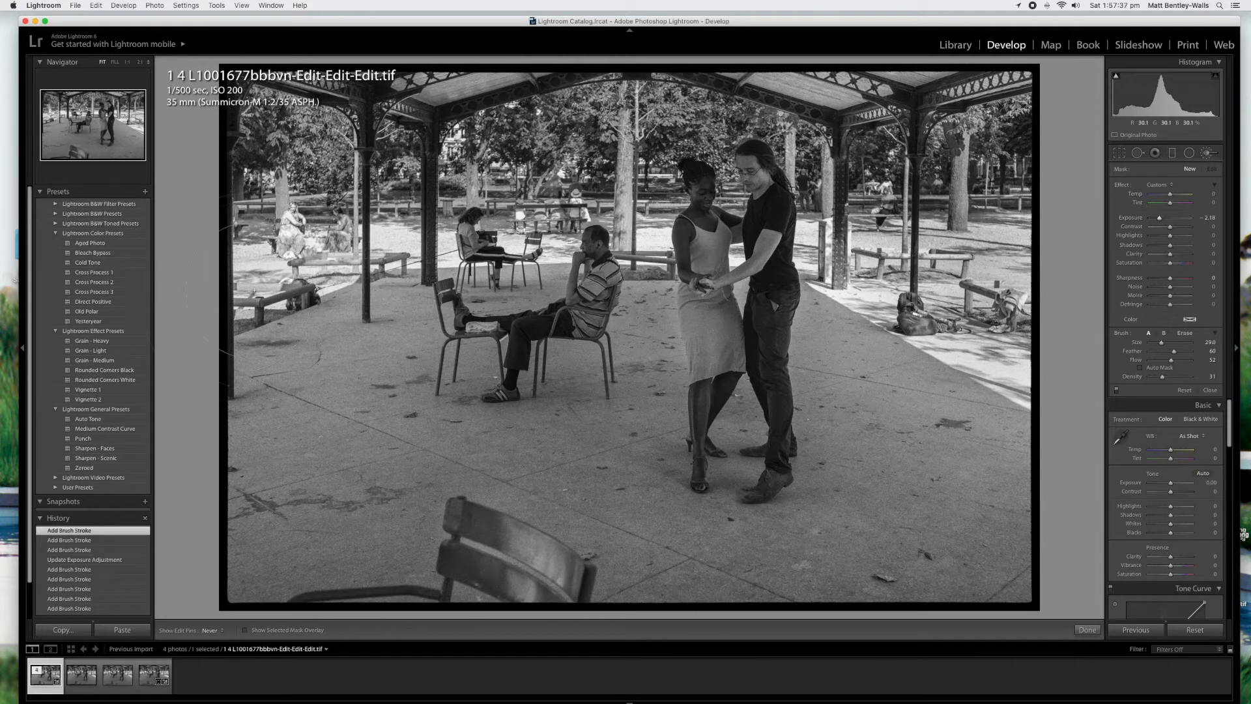
left_click_drag(271, 125, 304, 125)
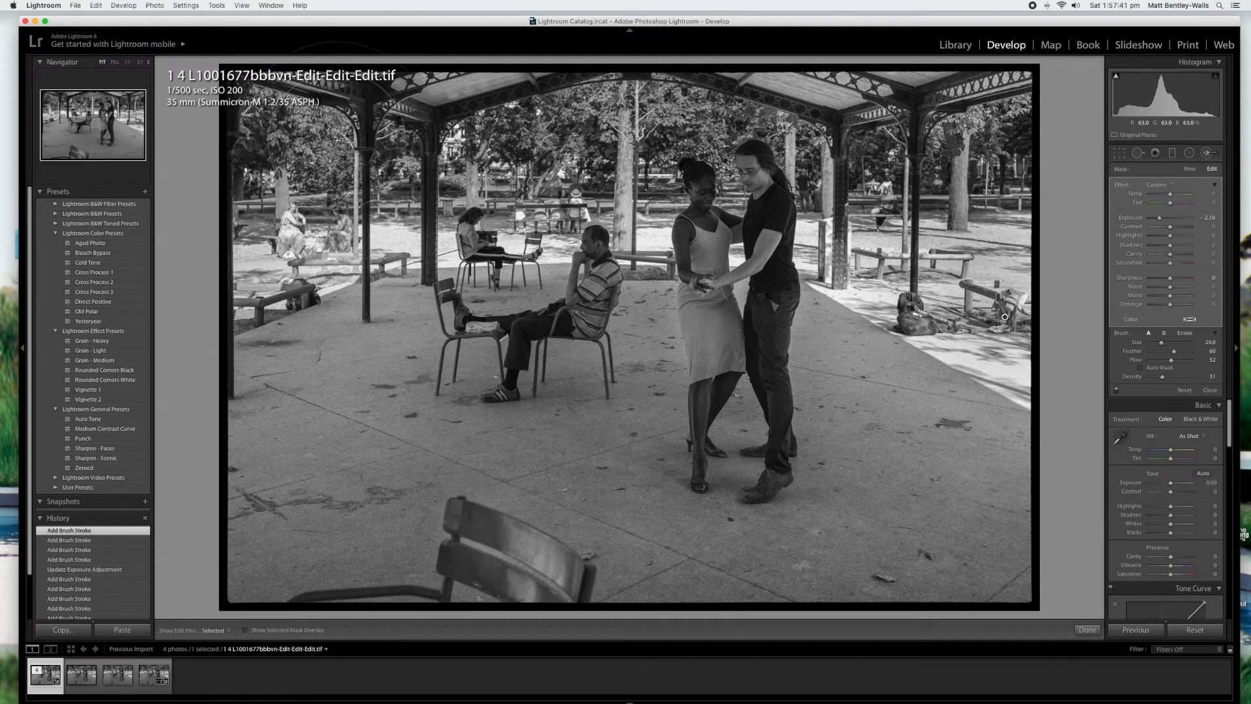
left_click(1086, 629)
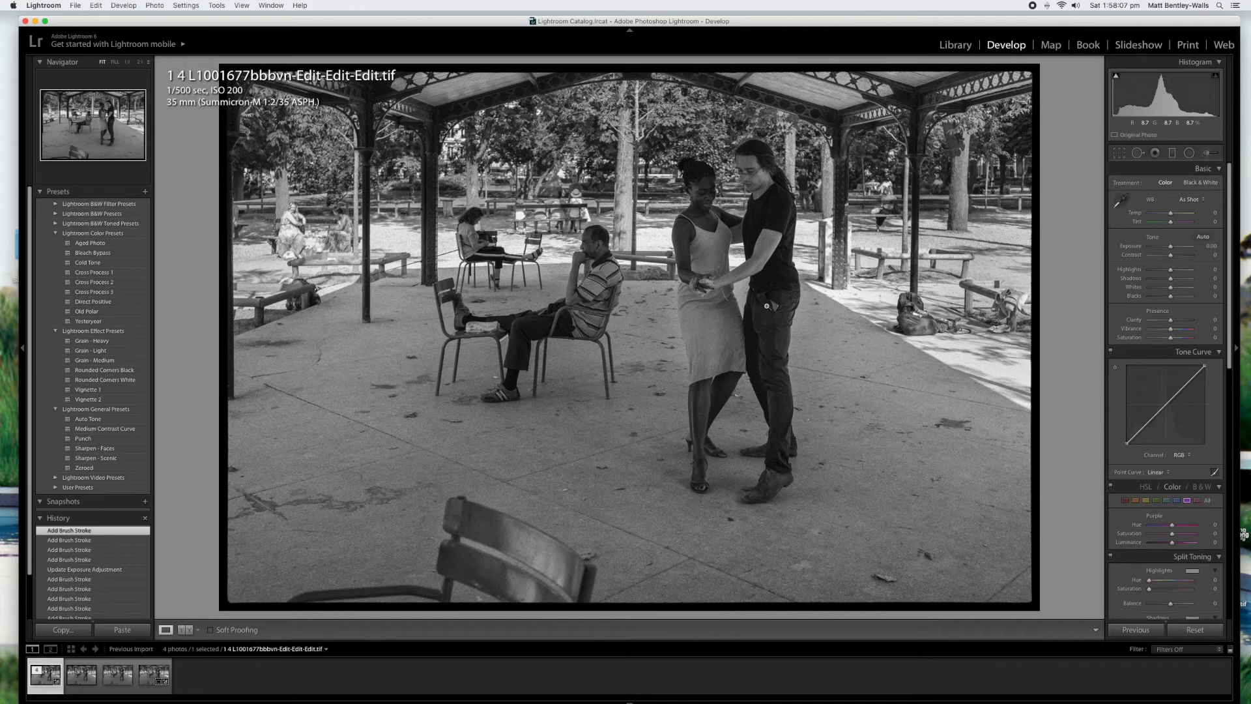
Examine the couple's legs and faces, the bags by the fence and the seated man in close-up
left_click(766, 305)
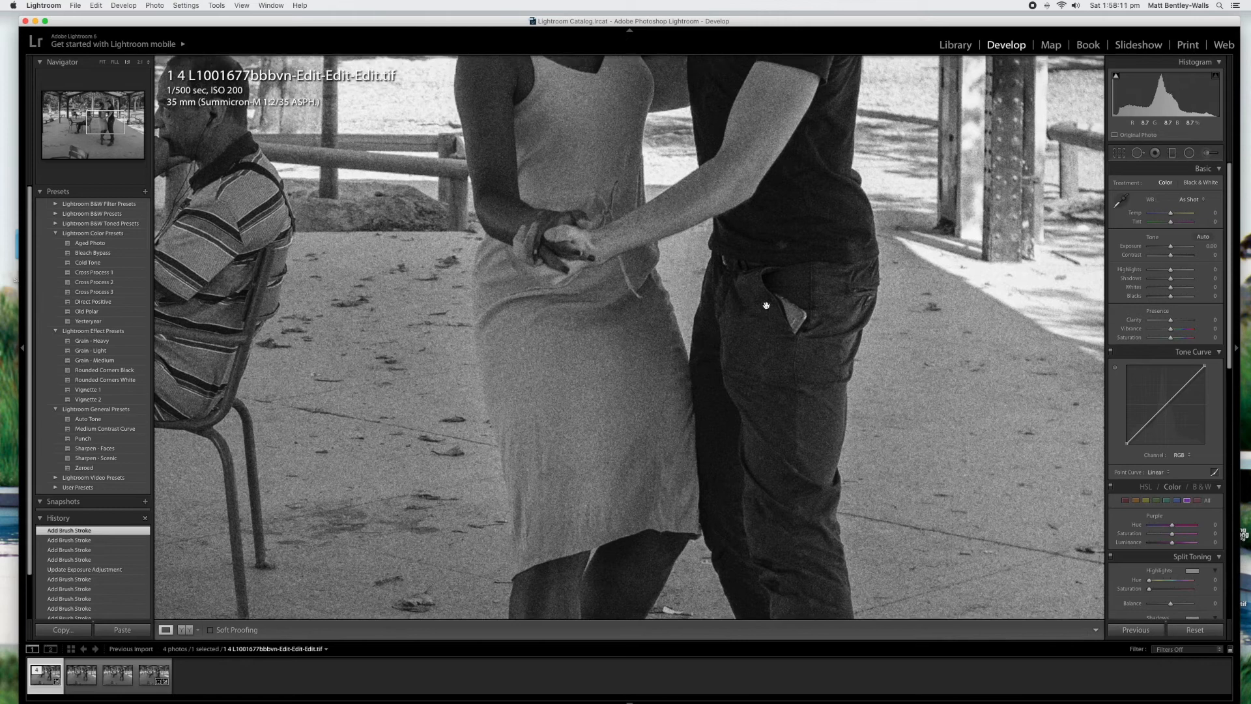
scroll(766, 306, "down", 5)
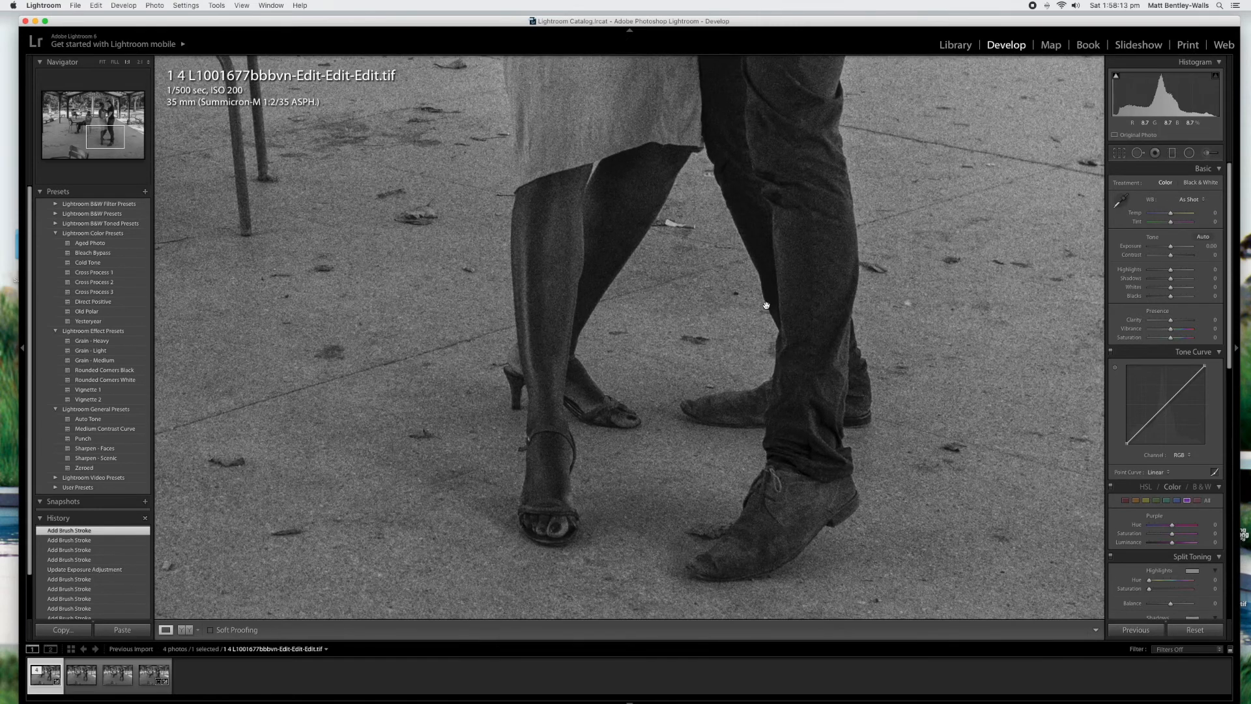
scroll(766, 305, "up", 2)
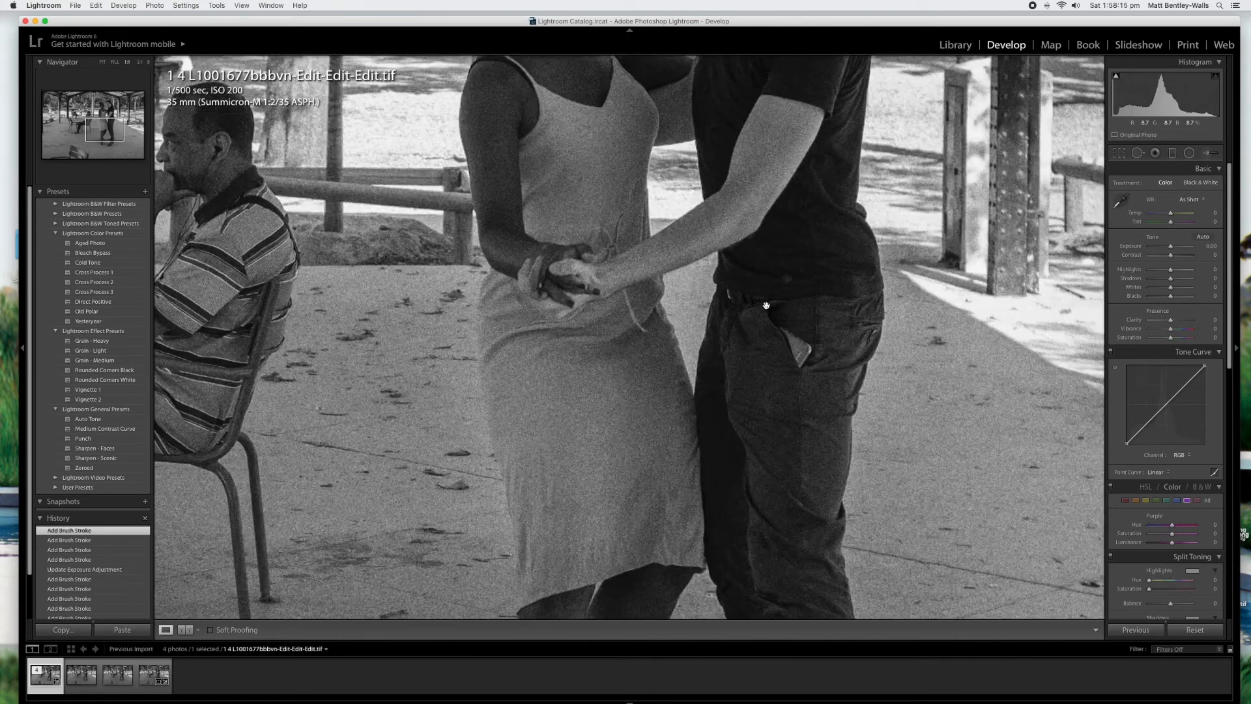
scroll(766, 306, "up", 1)
scroll(766, 306, "up", 8)
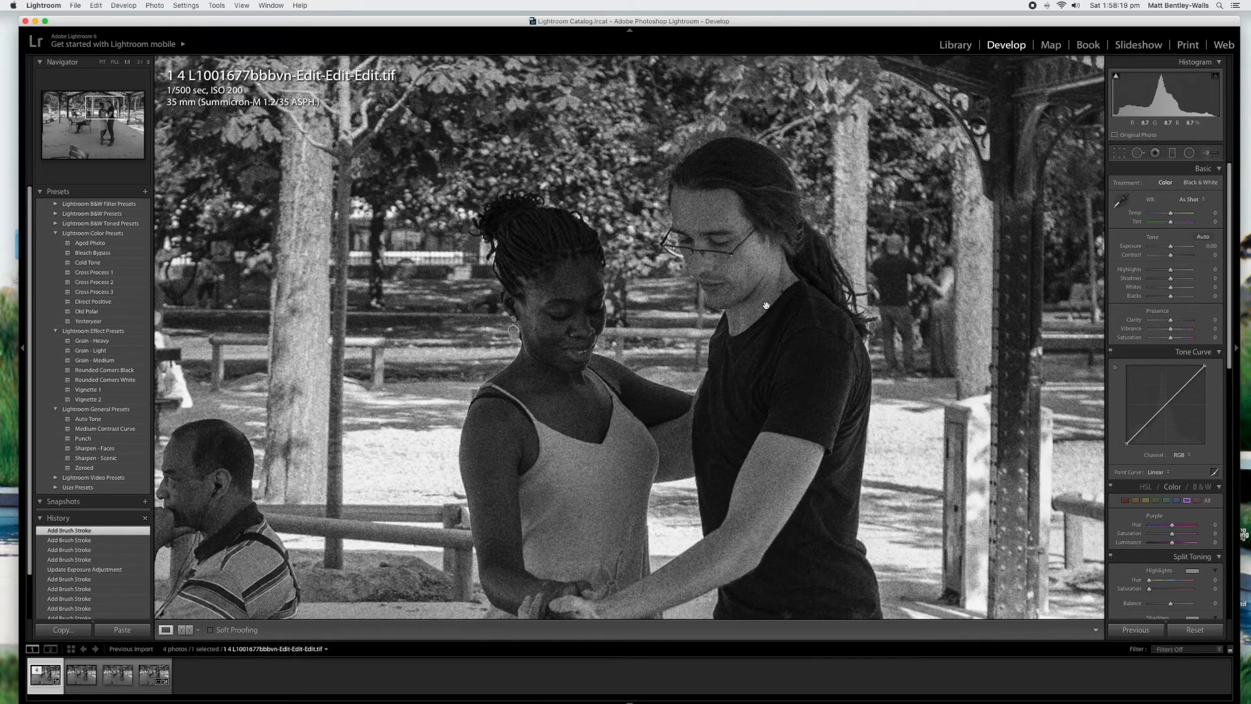
scroll(766, 306, "right", 7)
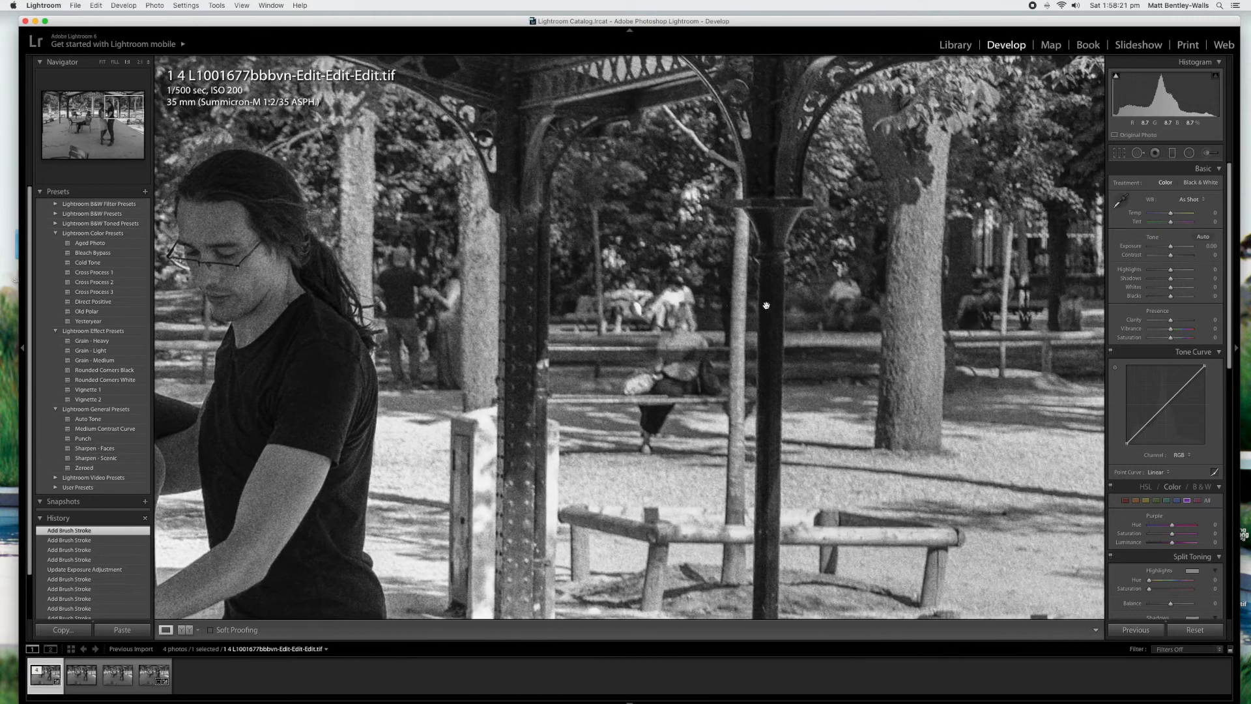
scroll(766, 305, "right", 3)
scroll(766, 306, "down", 12)
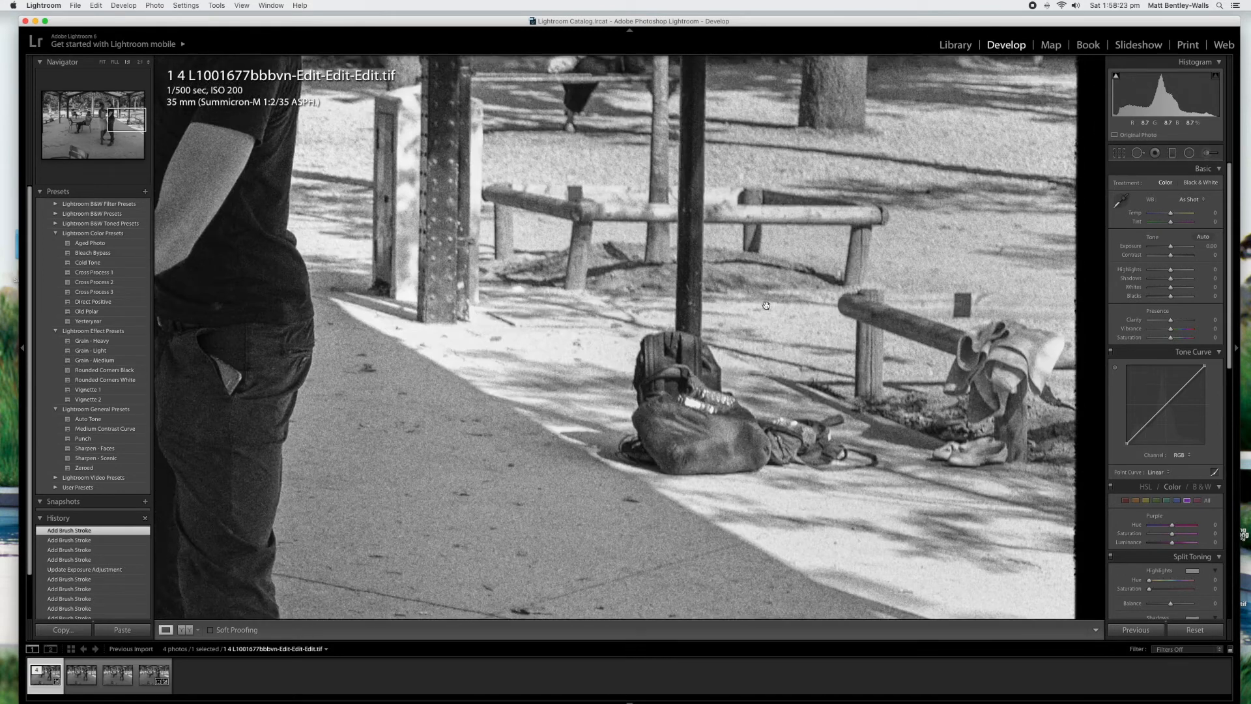
scroll(766, 306, "right", 2)
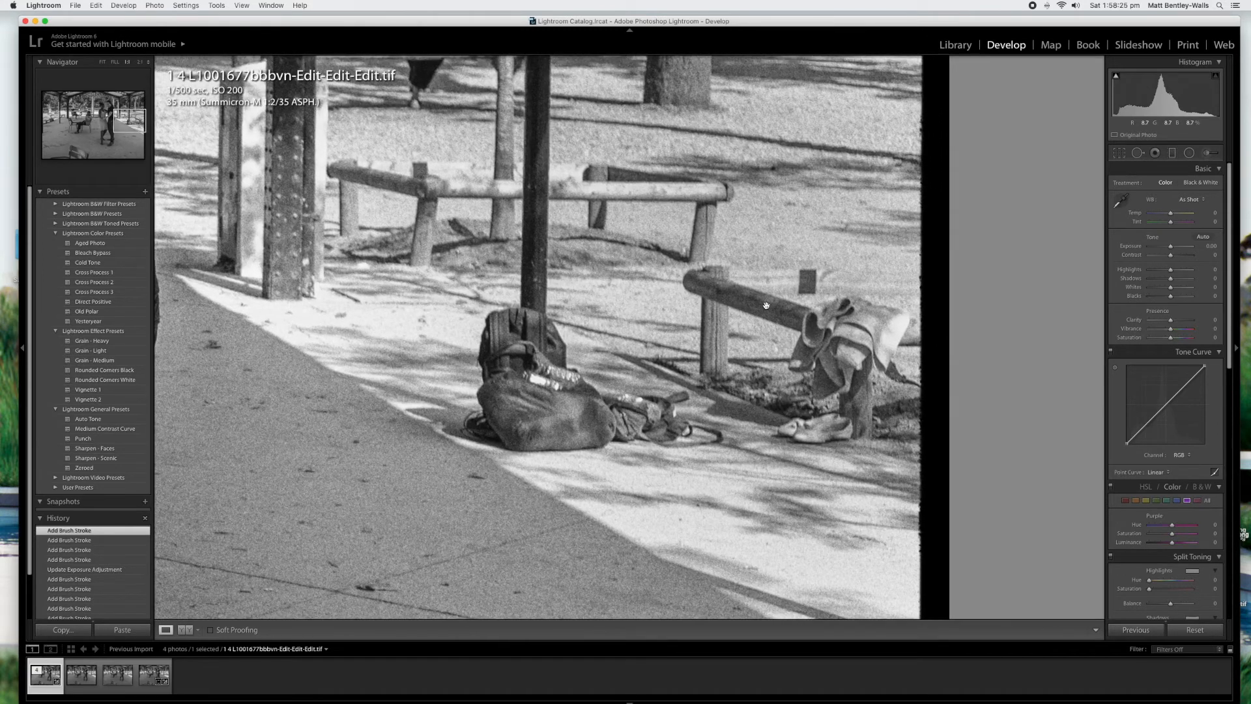
scroll(767, 305, "left", 15)
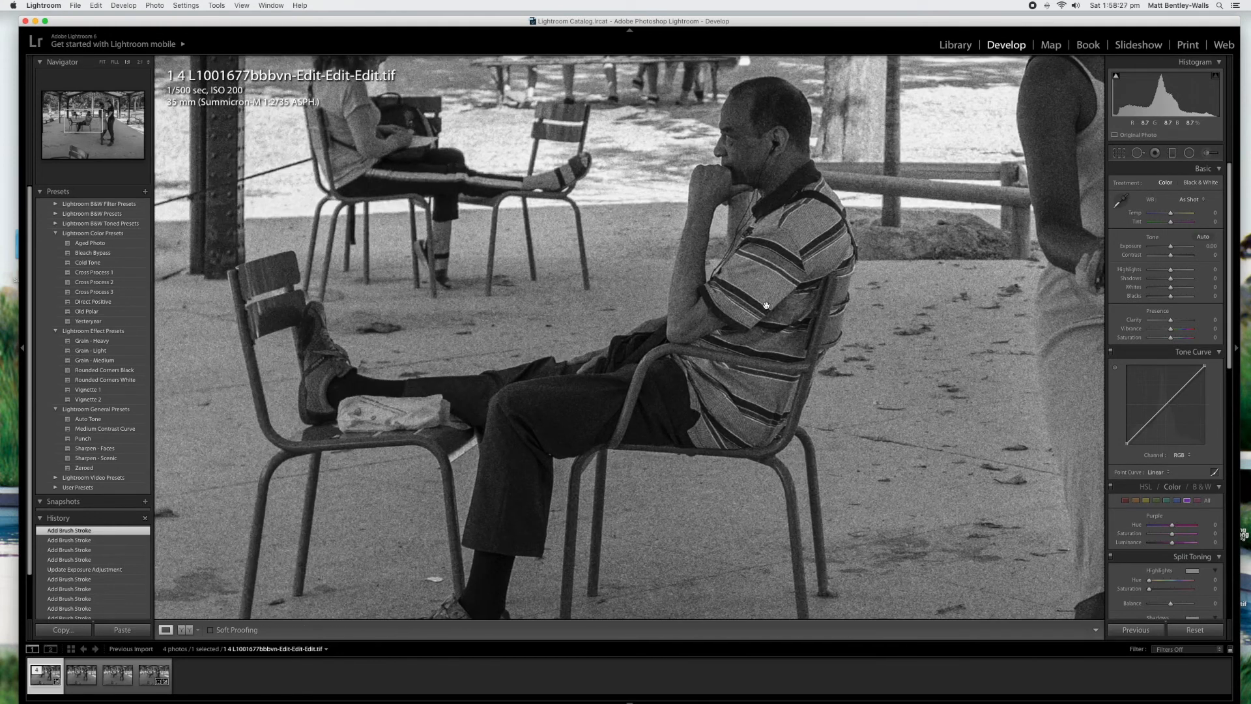
Examine the seated woman, the background figures by the log fence and the seated man's feet up close, then return to the full view
scroll(766, 306, "up", 6)
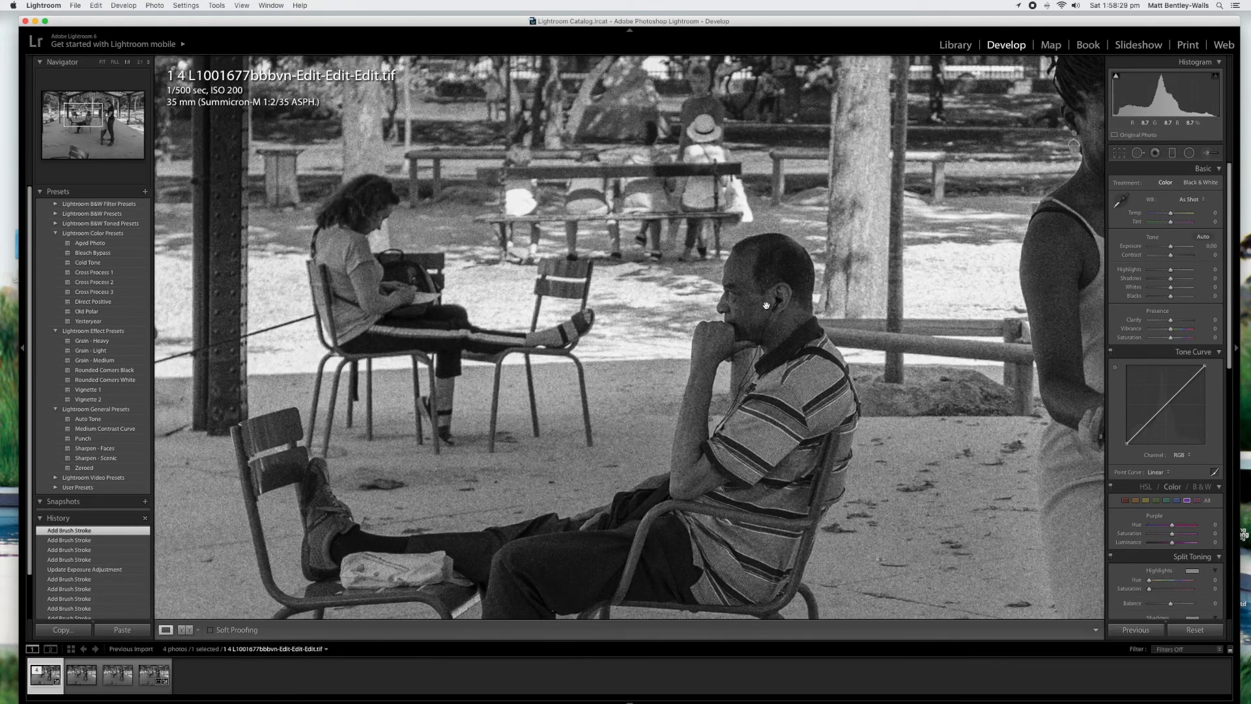
scroll(766, 306, "left", 10)
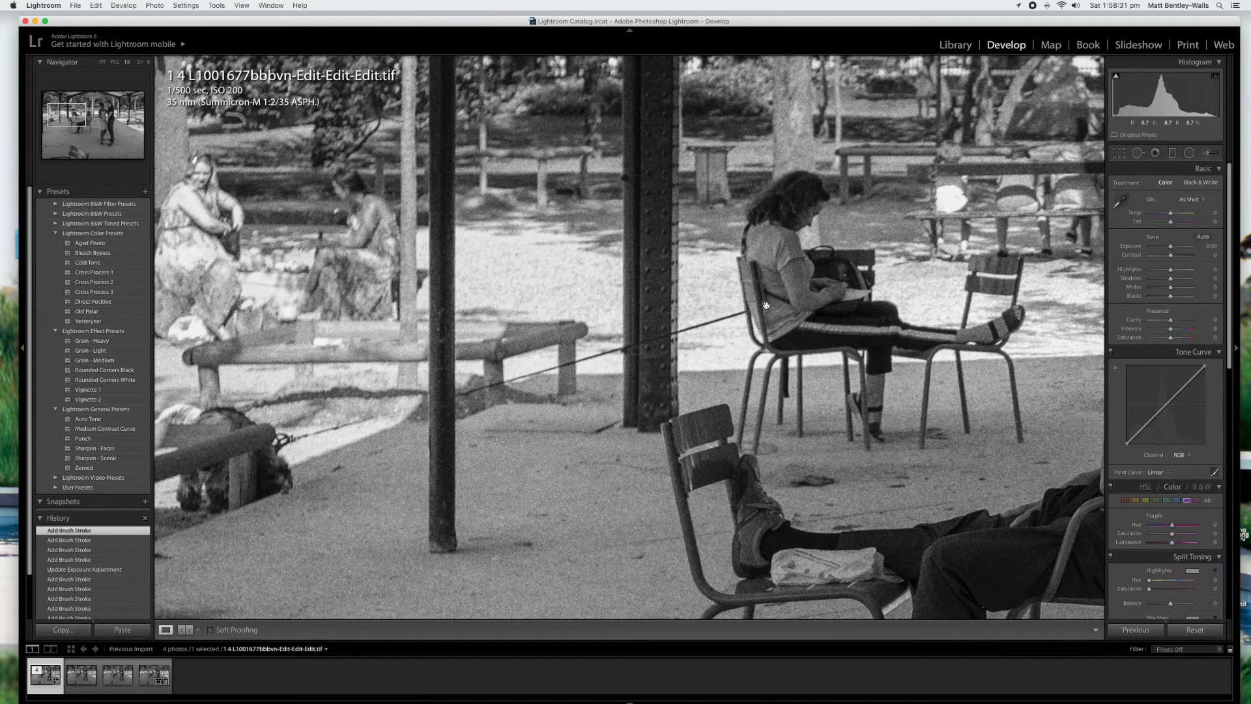
scroll(766, 306, "down", 10)
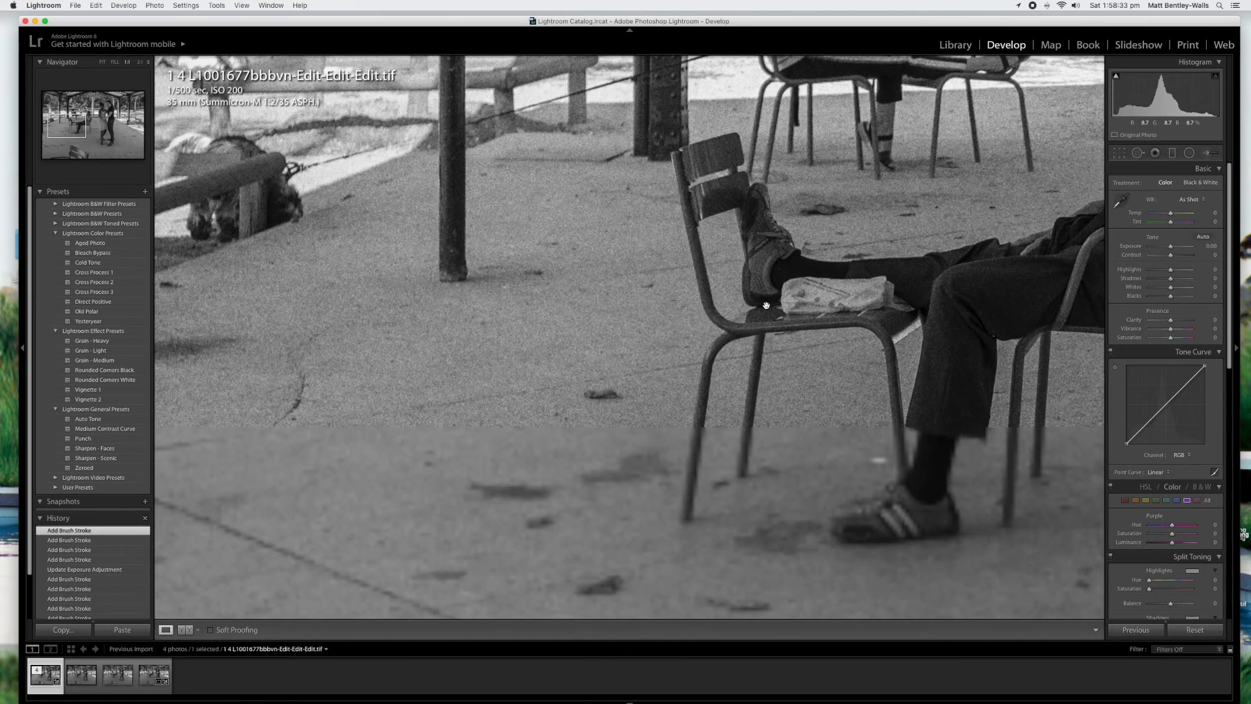
left_click(766, 306)
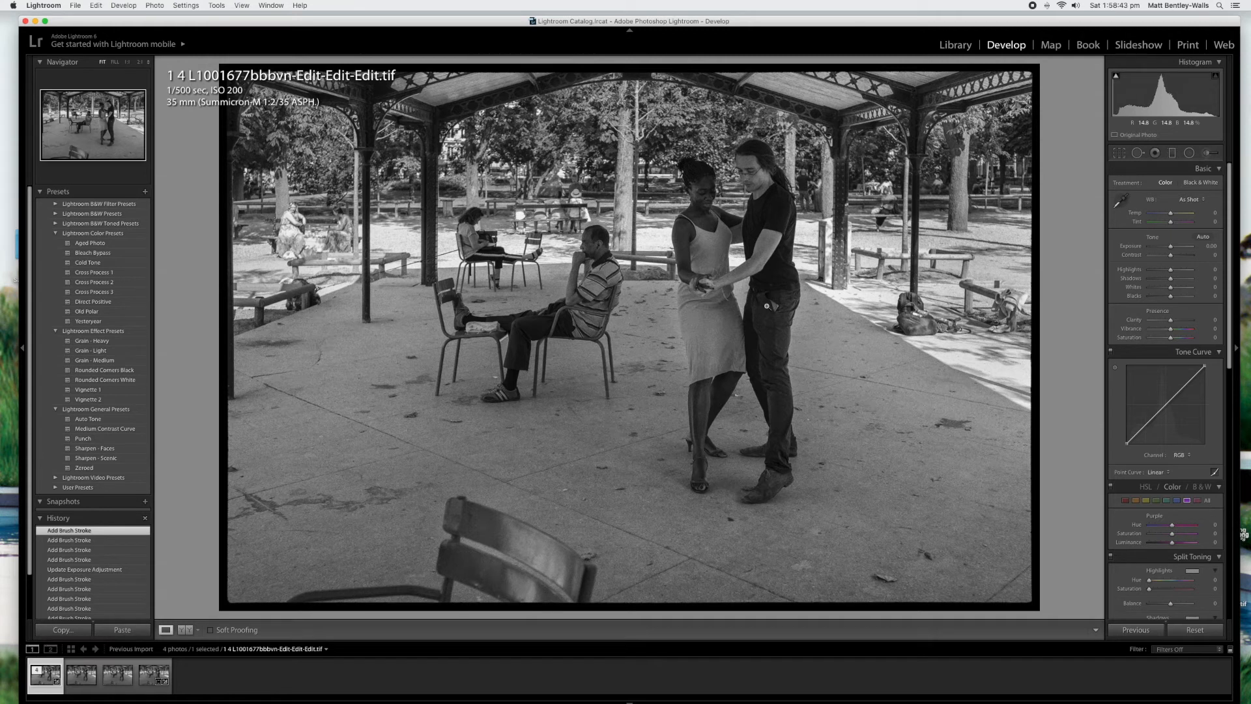
Export the finished black-and-white photo to the Desktop as an uncompressed 16-bit sRGB TIFF
left_click(75, 6)
left_click(79, 115)
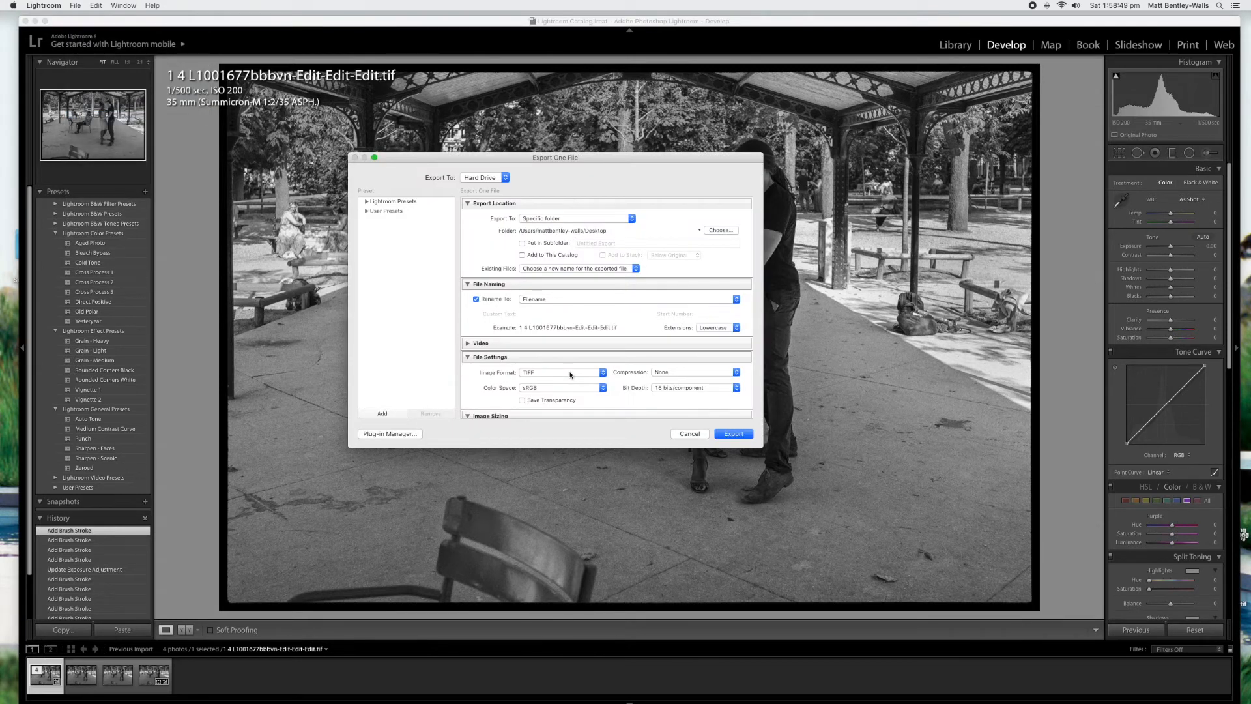
left_click(571, 375)
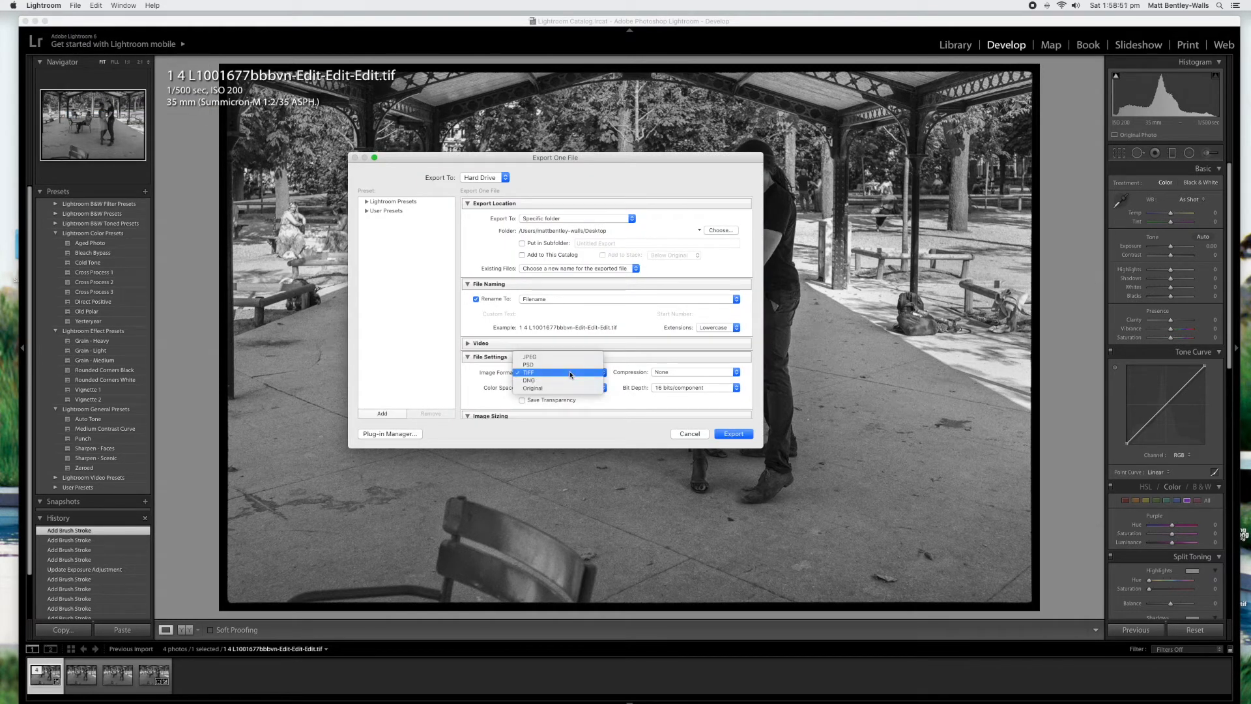
left_click(571, 374)
left_click(734, 434)
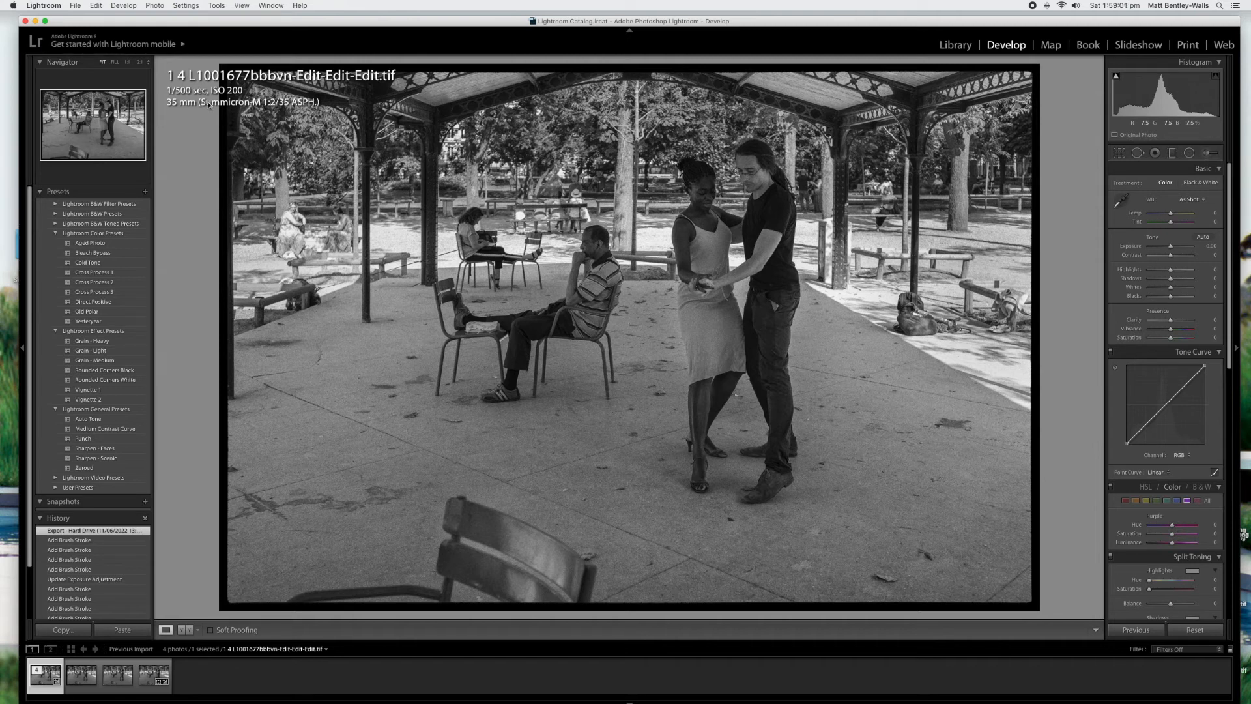
Export the same black-and-white photo to the Desktop in JPEG format
left_click(75, 5)
left_click(85, 115)
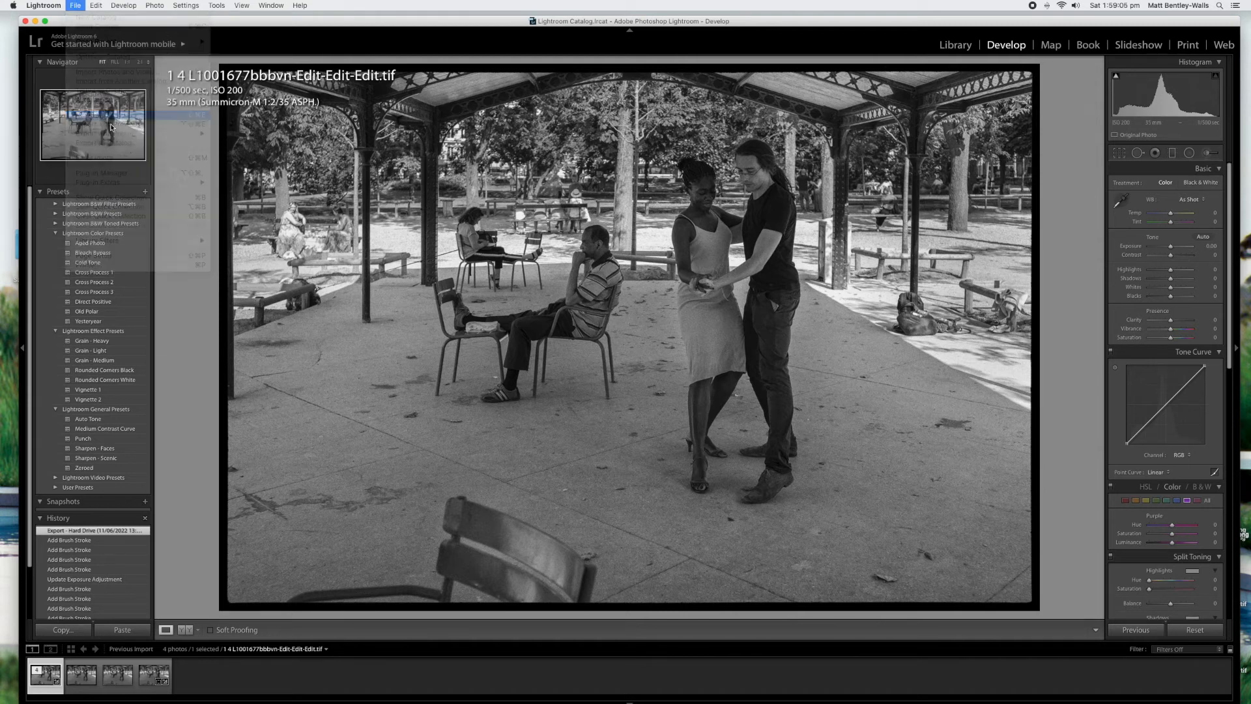
left_click(544, 373)
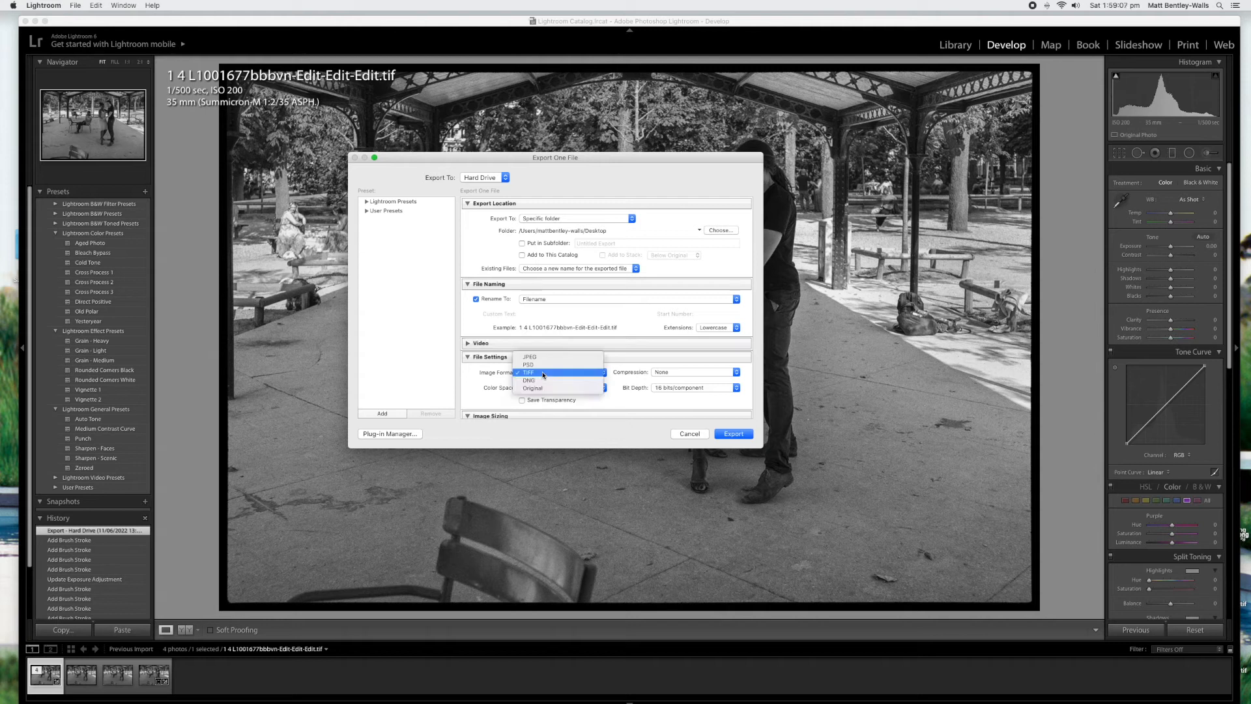
left_click(541, 357)
left_click(732, 433)
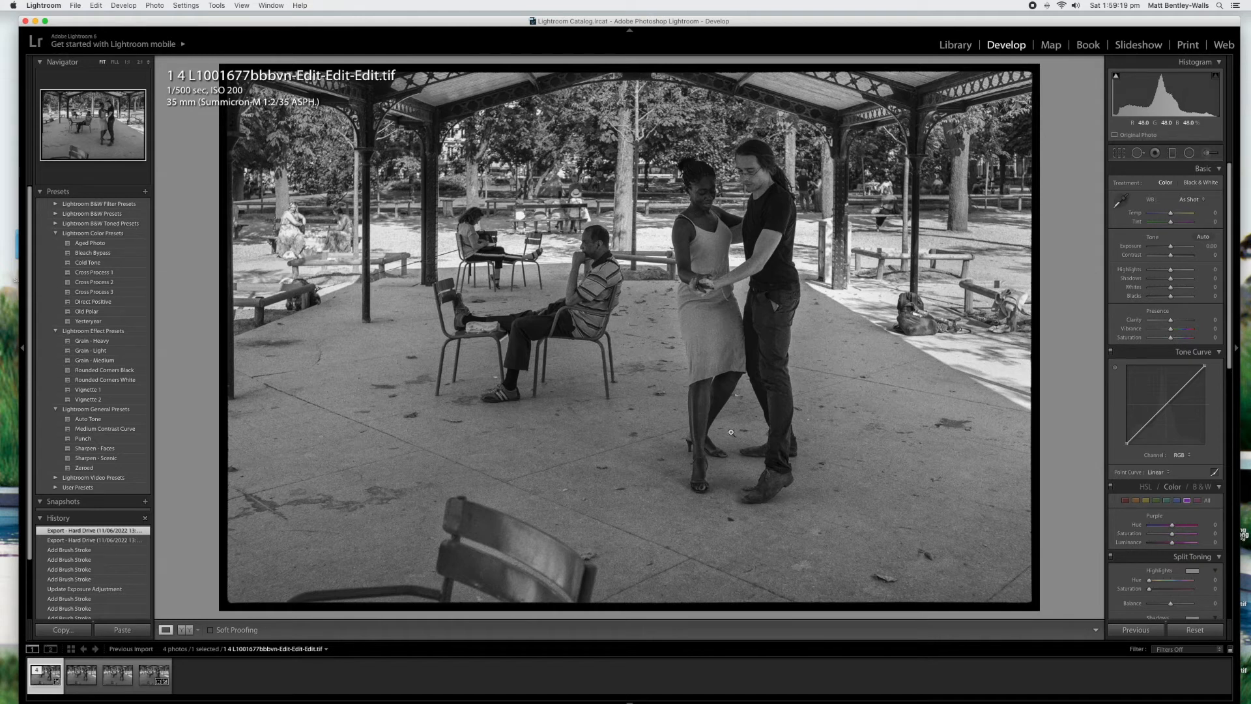
Clear the open windows off the desktop, view the exported black-and-white JPEG in Preview and close it
left_click(35, 22)
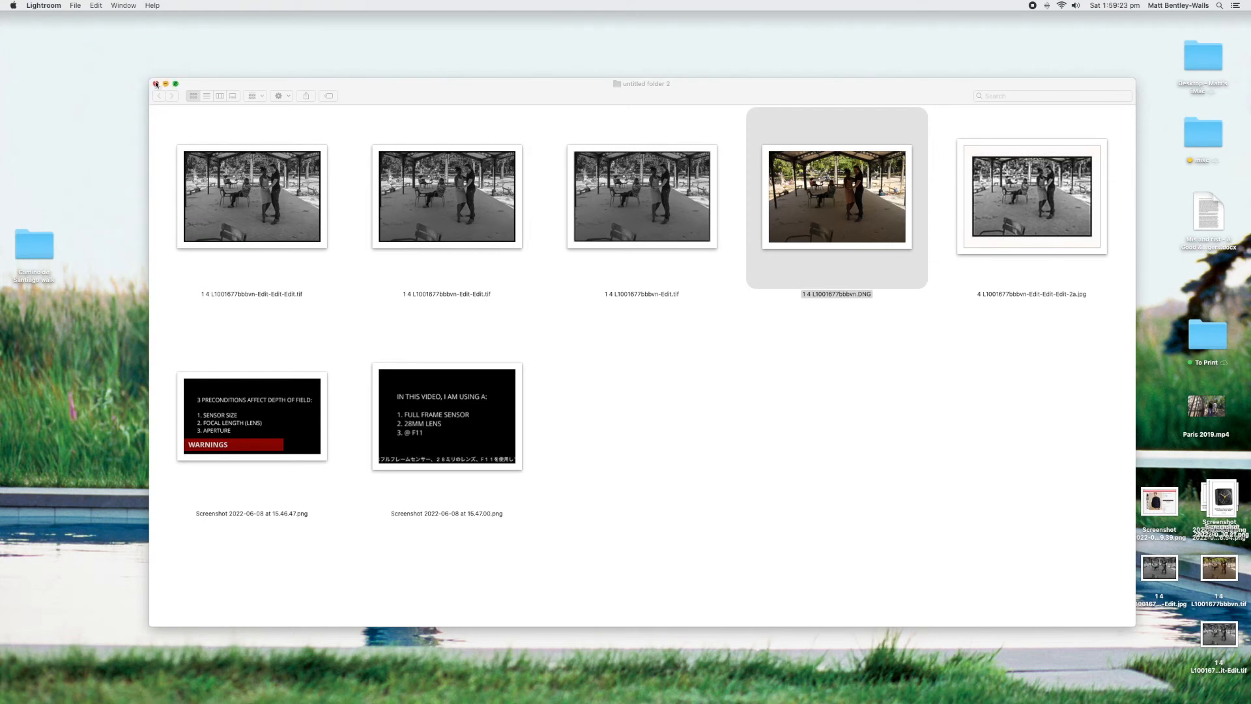
left_click(156, 84)
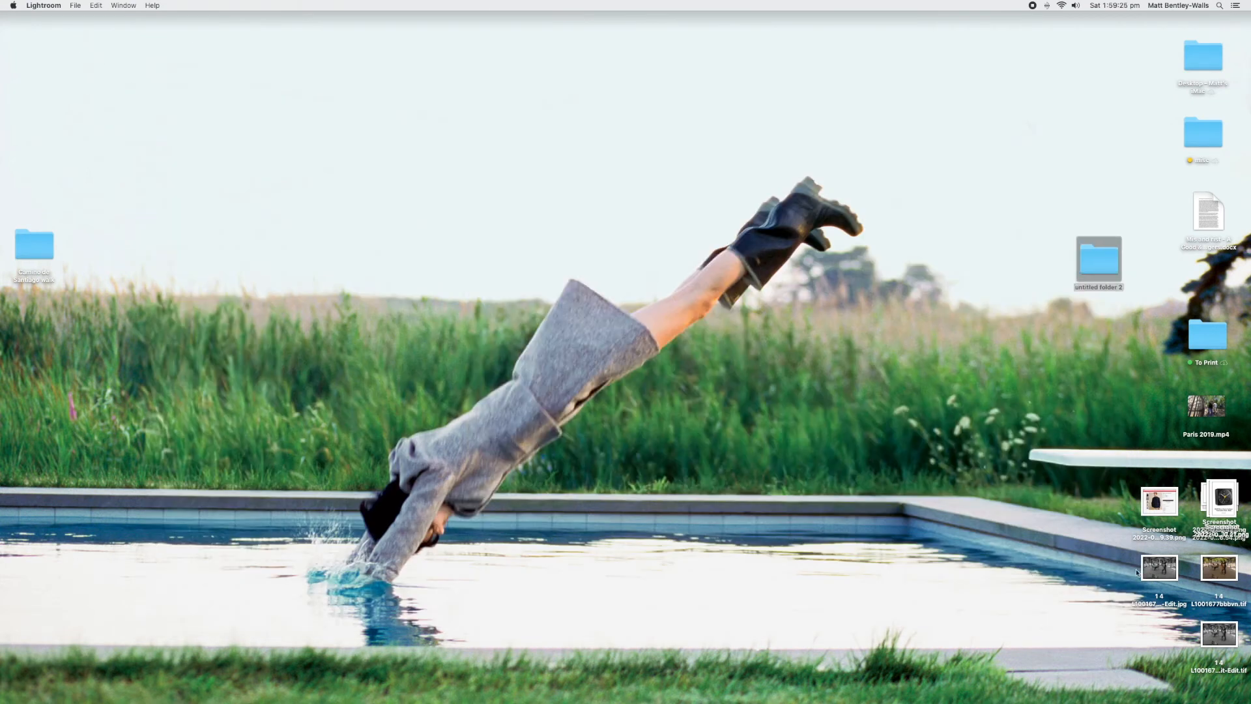
left_click(1157, 568)
double_click(1157, 568)
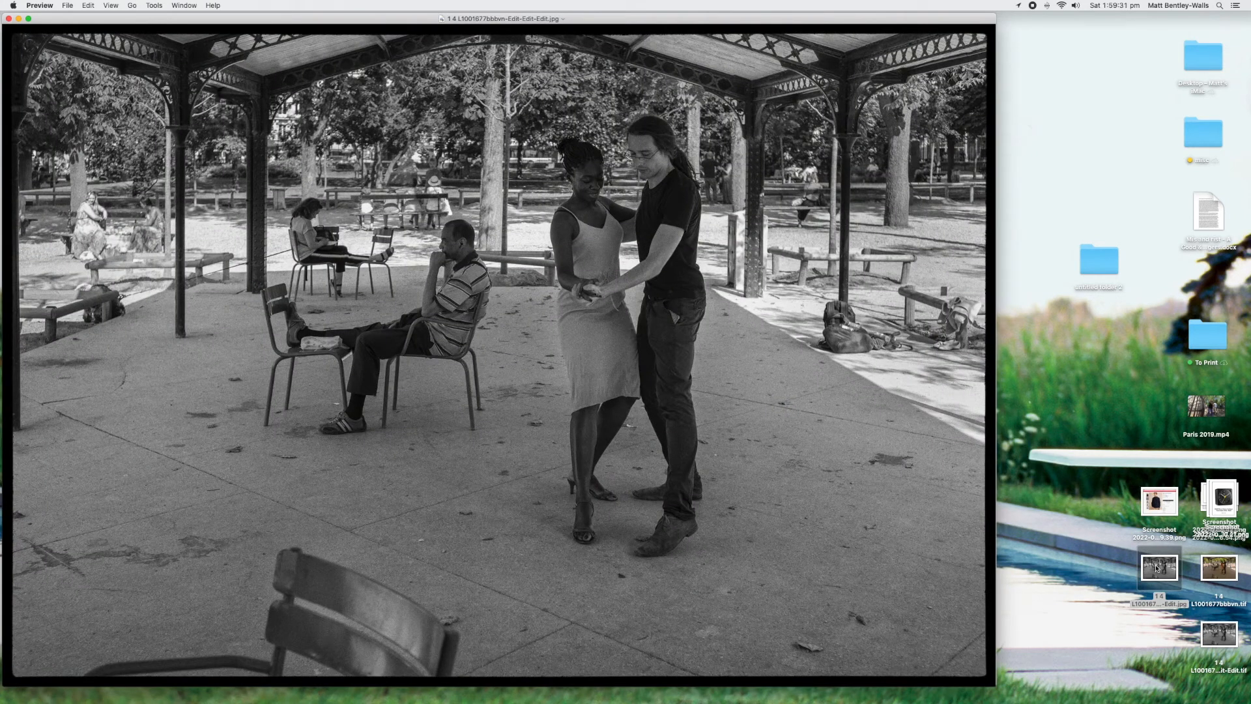
left_click_drag(135, 24, 274, 19)
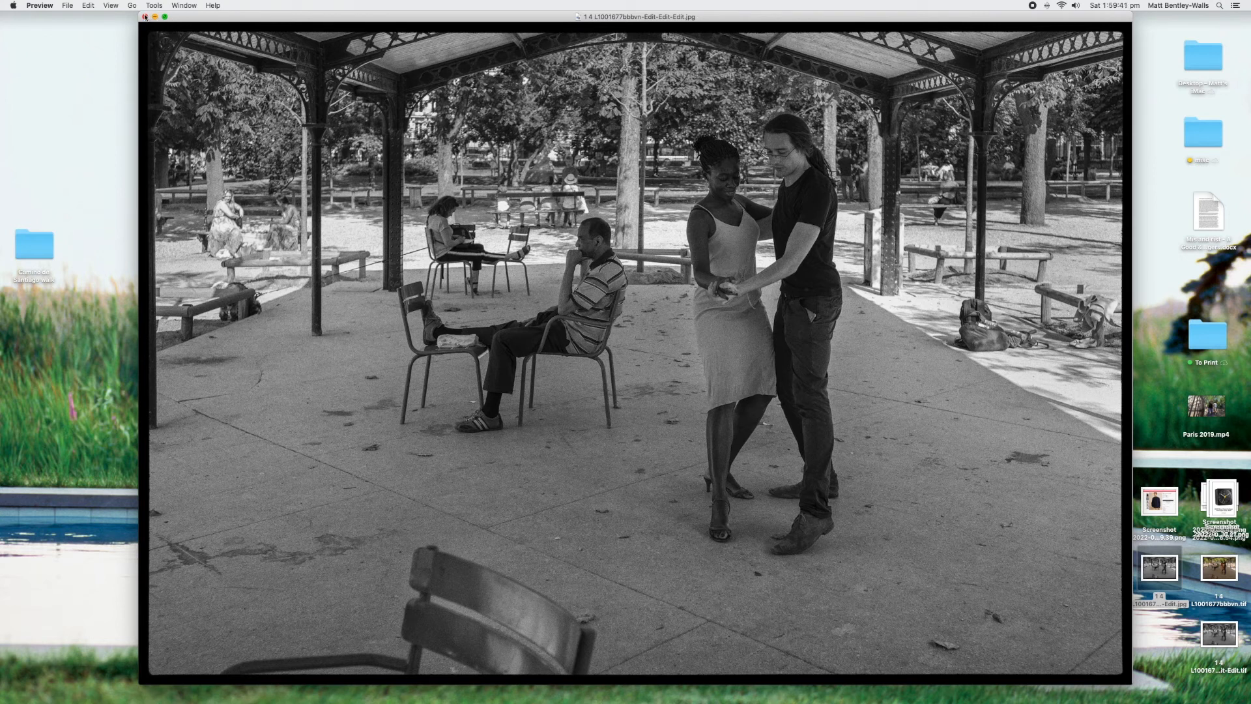
left_click(145, 17)
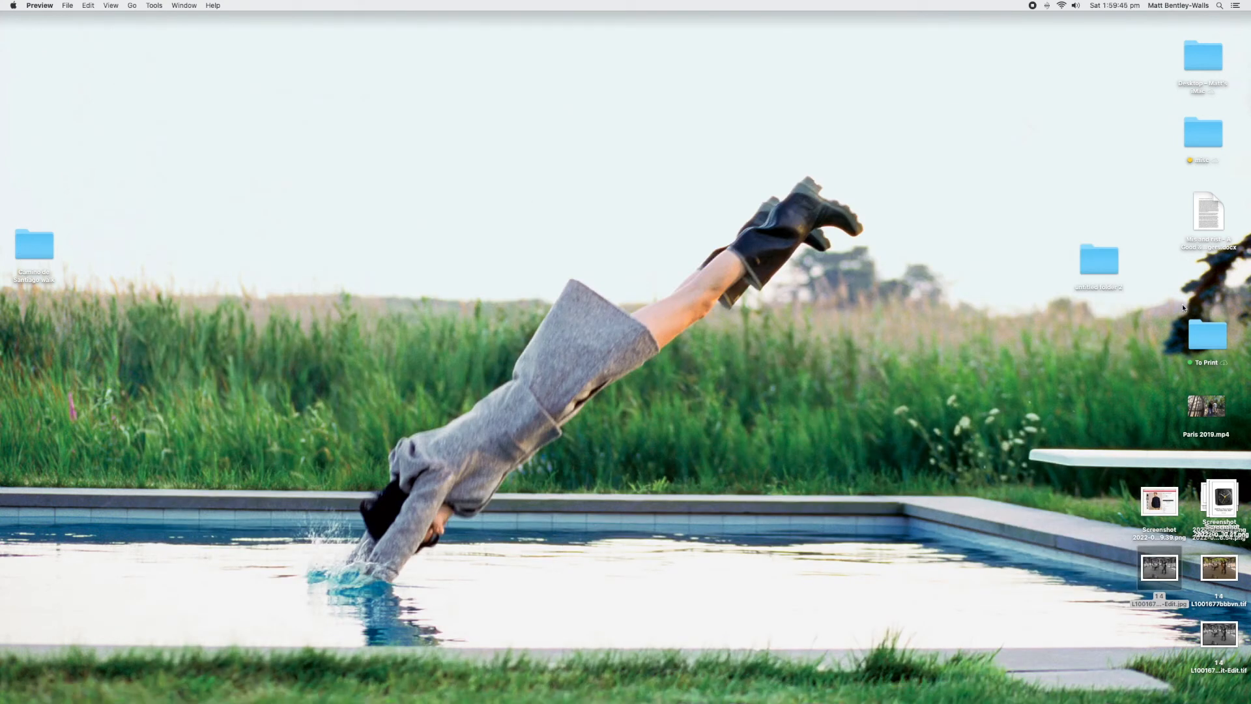
Move the three black-and-white Edit TIFFs from untitled folder 2 to the Trash
left_click(1110, 260)
double_click(1110, 261)
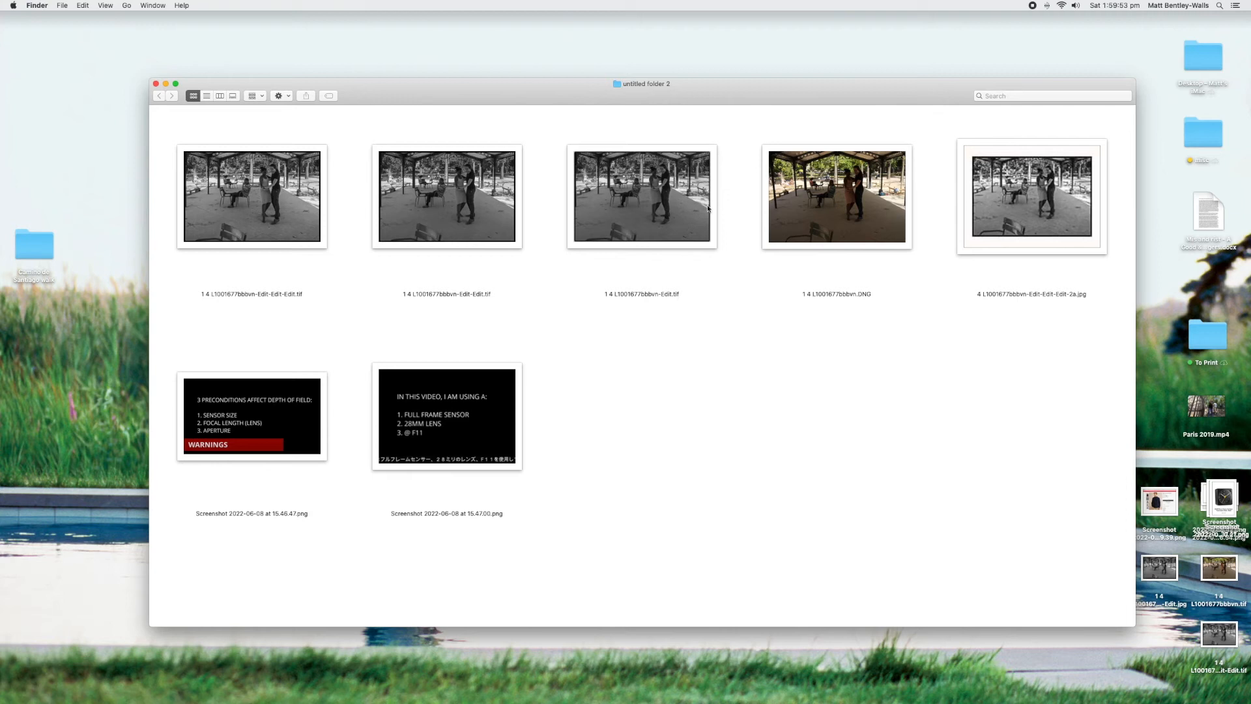
left_click_drag(727, 191, 298, 218)
left_click_drag(649, 217, 1064, 700)
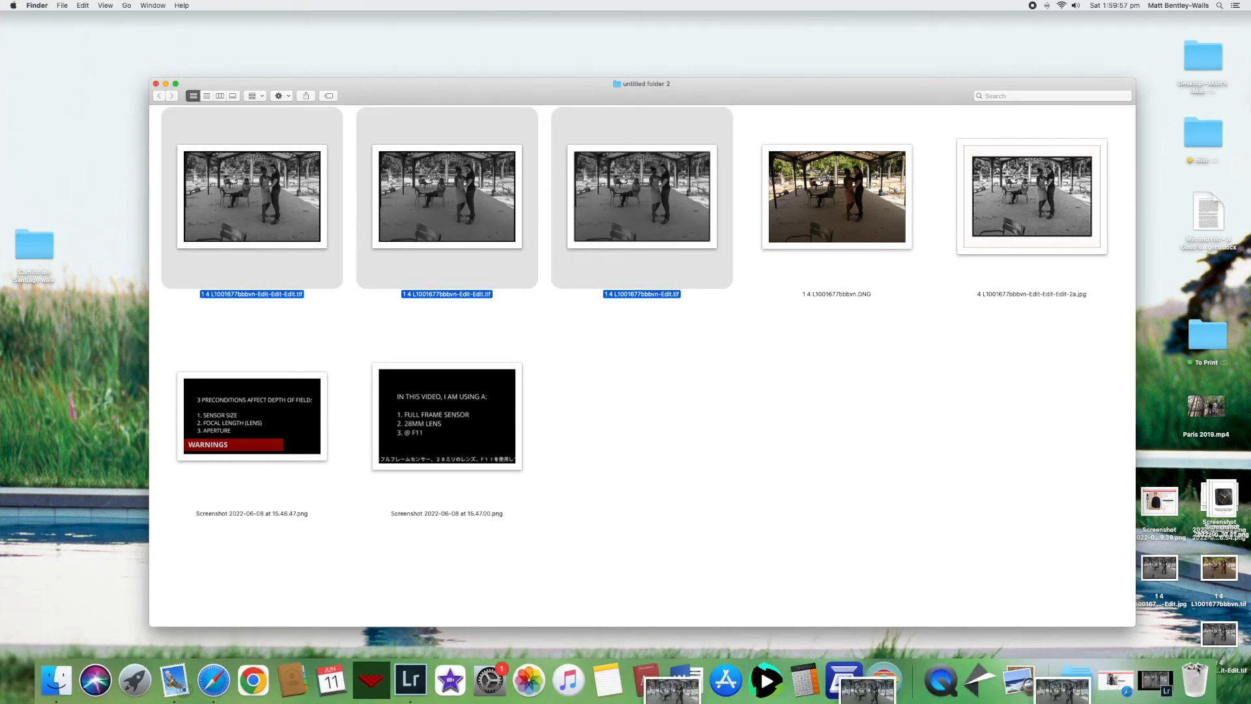
left_click_drag(1197, 667, 1197, 669)
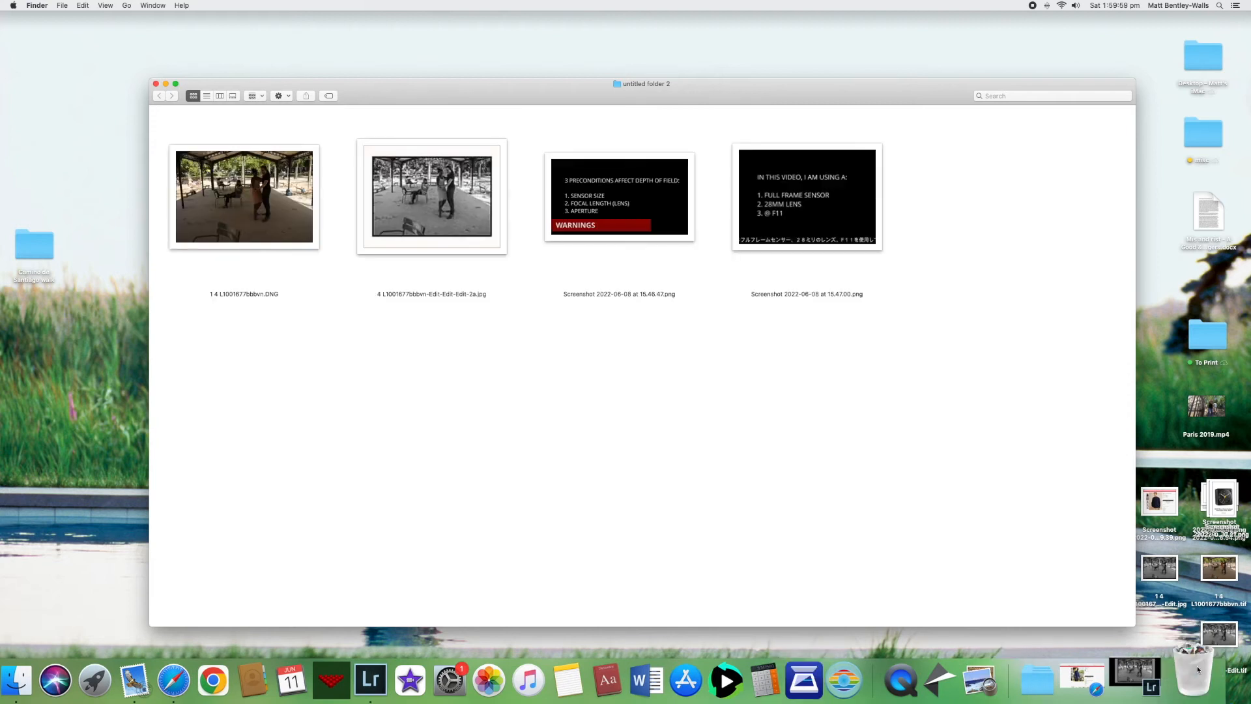
Move the exported JPEG and 1 4 L1001677bbbvn.tif from the desktop into untitled folder 2, and move the DNG out to the desktop
left_click_drag(1158, 567, 955, 557)
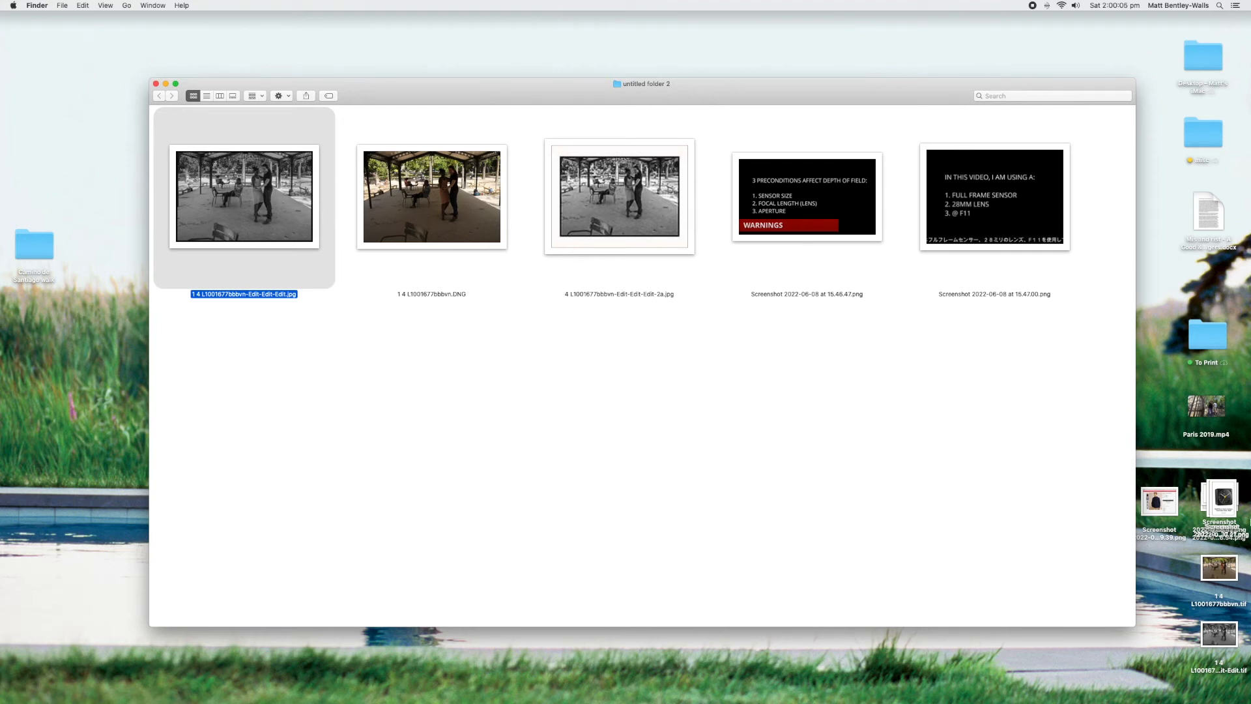
left_click_drag(1228, 558, 815, 469)
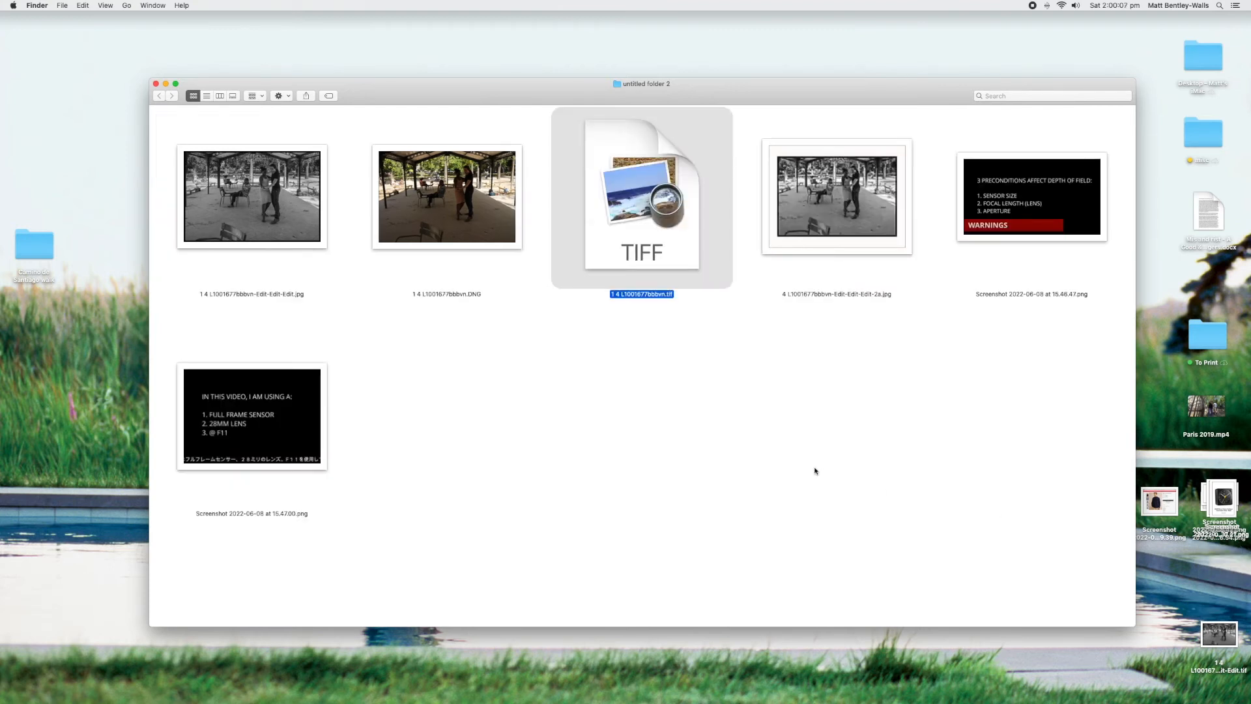
left_click(448, 197)
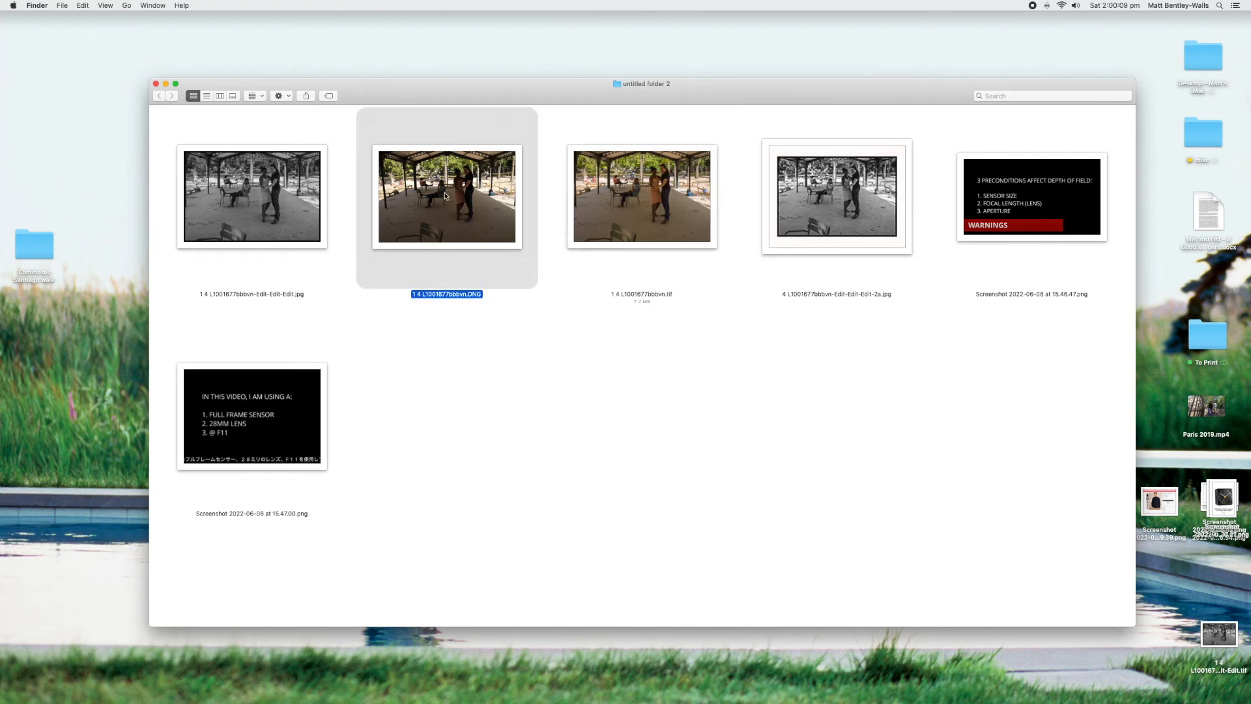
left_click_drag(436, 55, 436, 53)
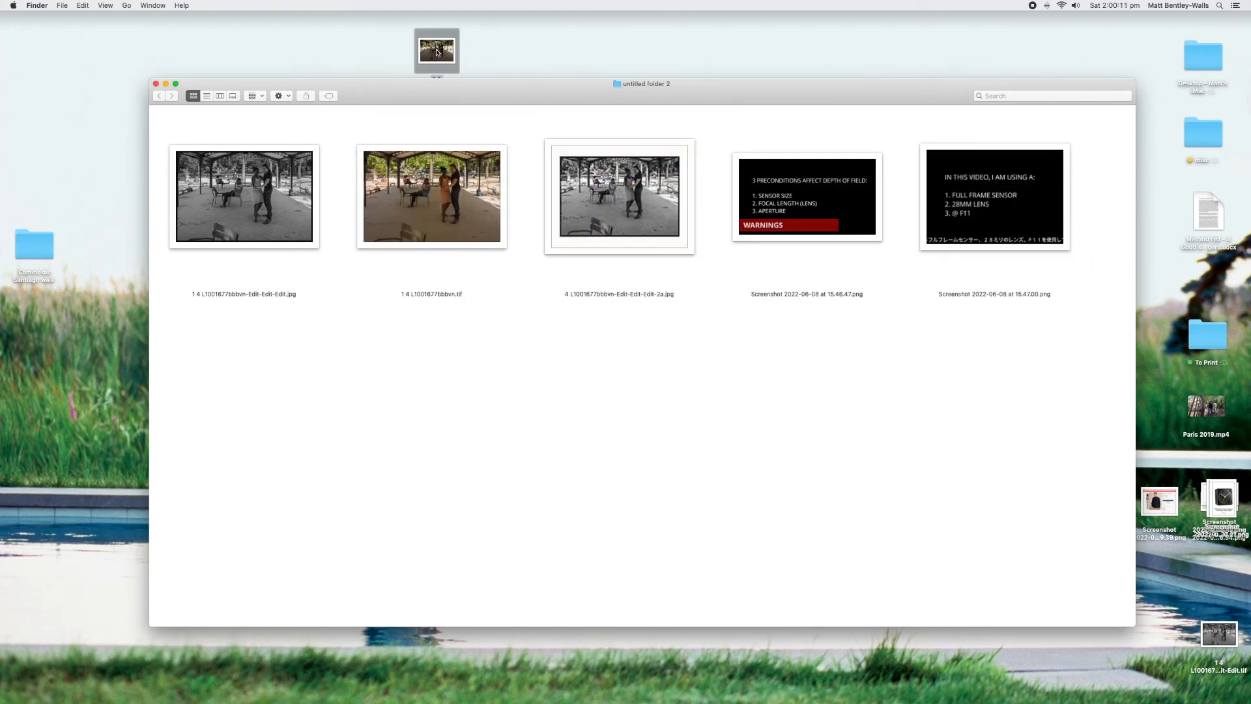
Open the new black-and-white JPEG, the colour TIFF and the white-bordered 2a JPEG together in Preview
left_click_drag(305, 133, 576, 209)
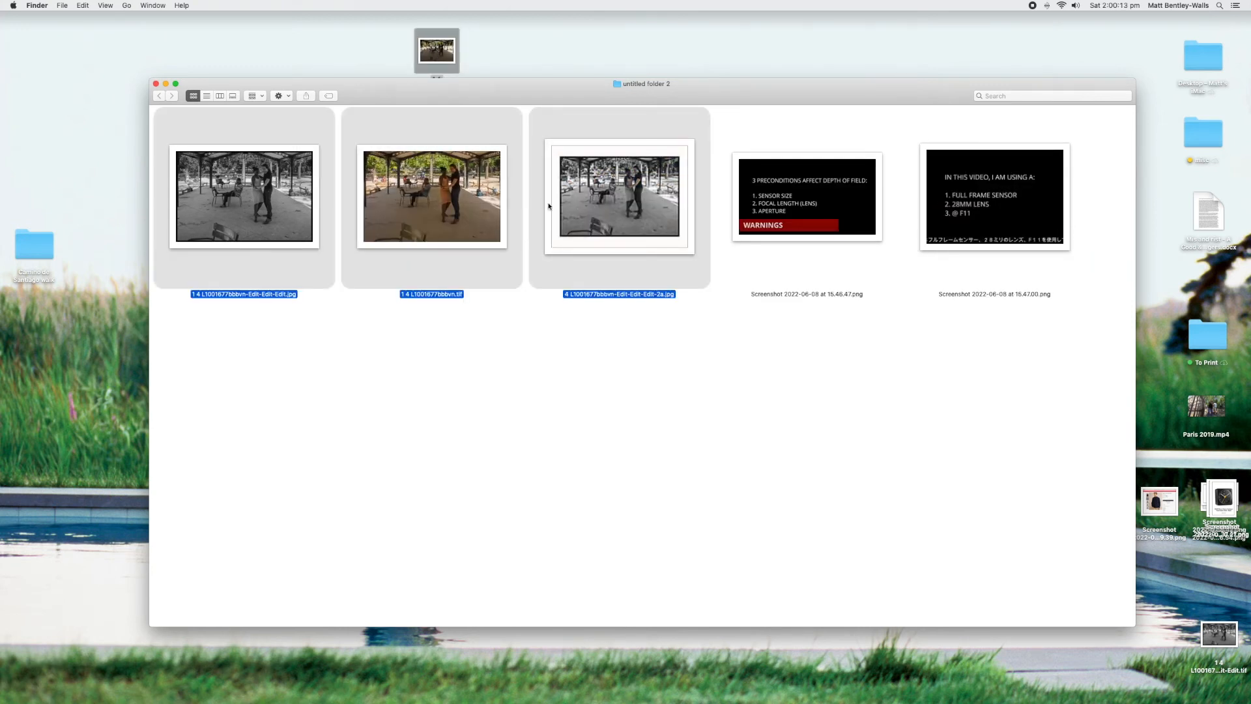
double_click(274, 209)
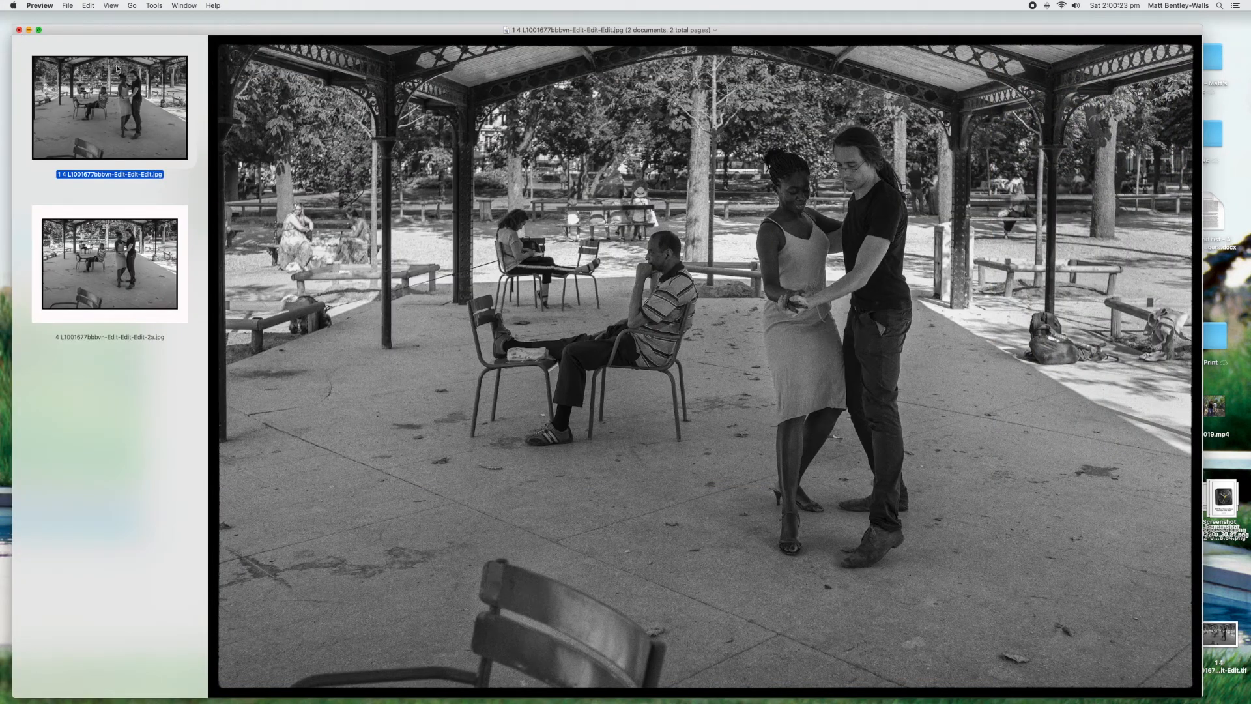
left_click(20, 30)
double_click(275, 188)
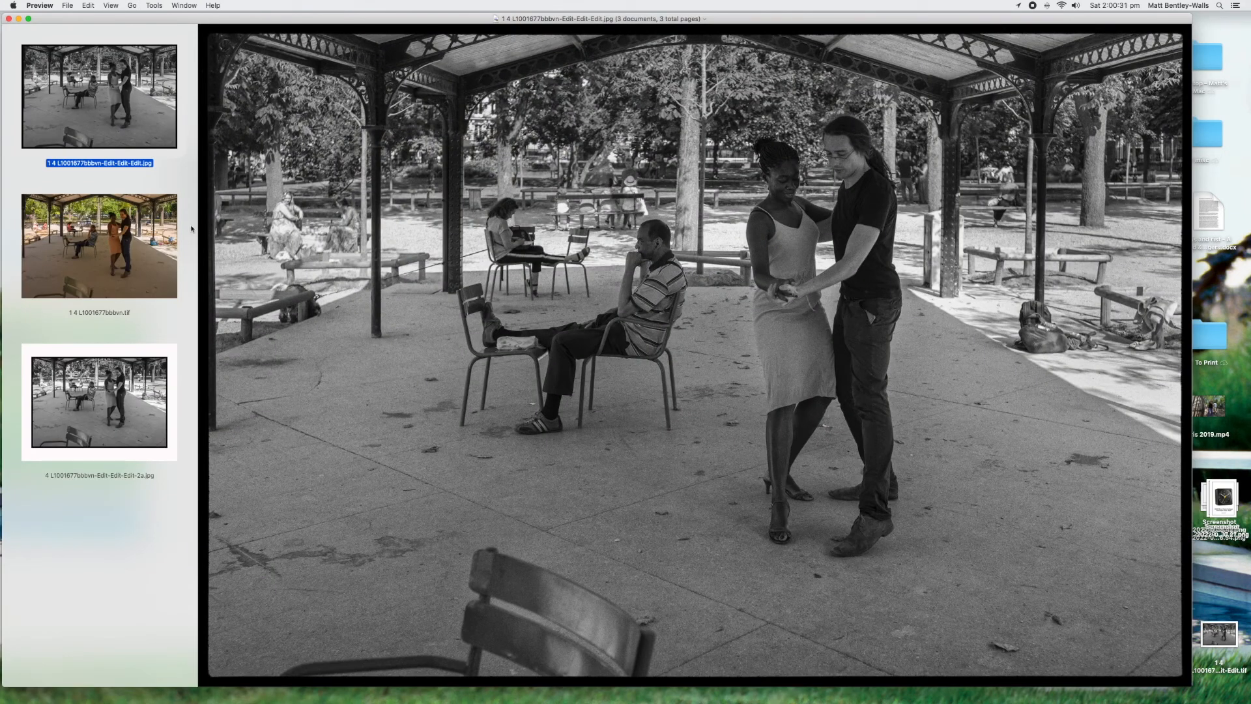
Compare the colour TIFF, the new black-and-white JPEG and the white-bordered version, then close Preview's window and the folder
left_click(162, 234)
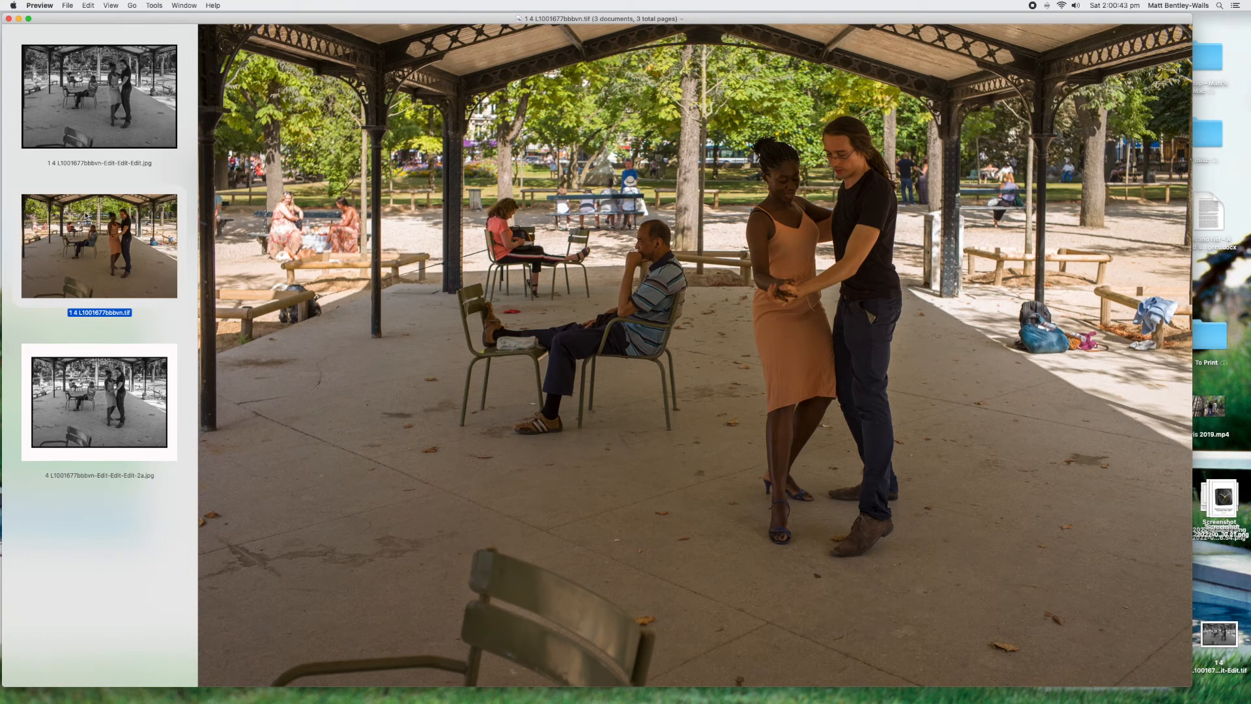
key("Up")
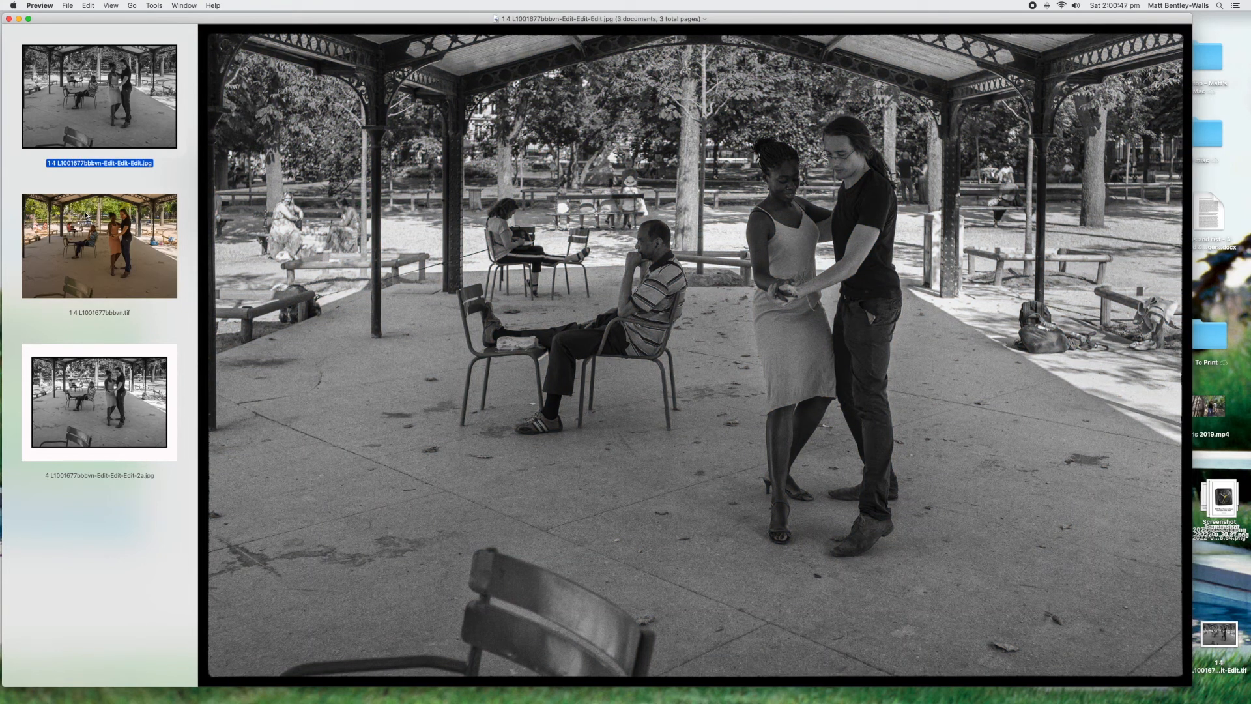
left_click(122, 406)
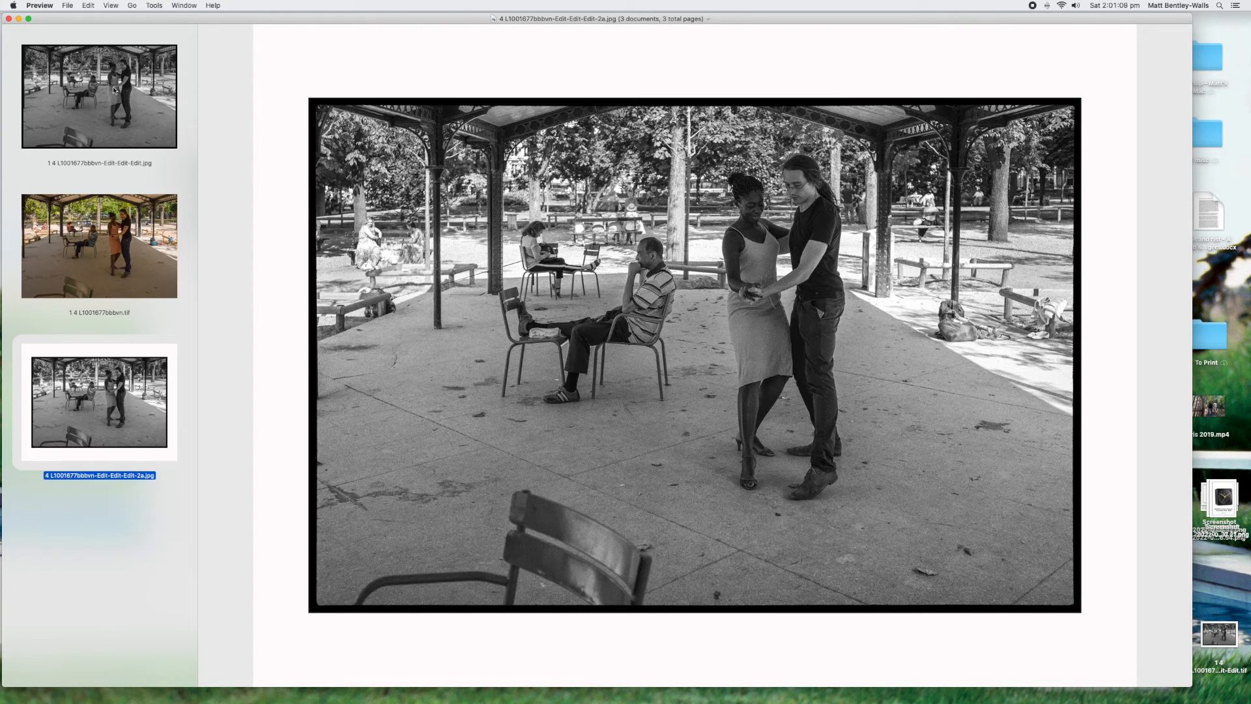
left_click(9, 19)
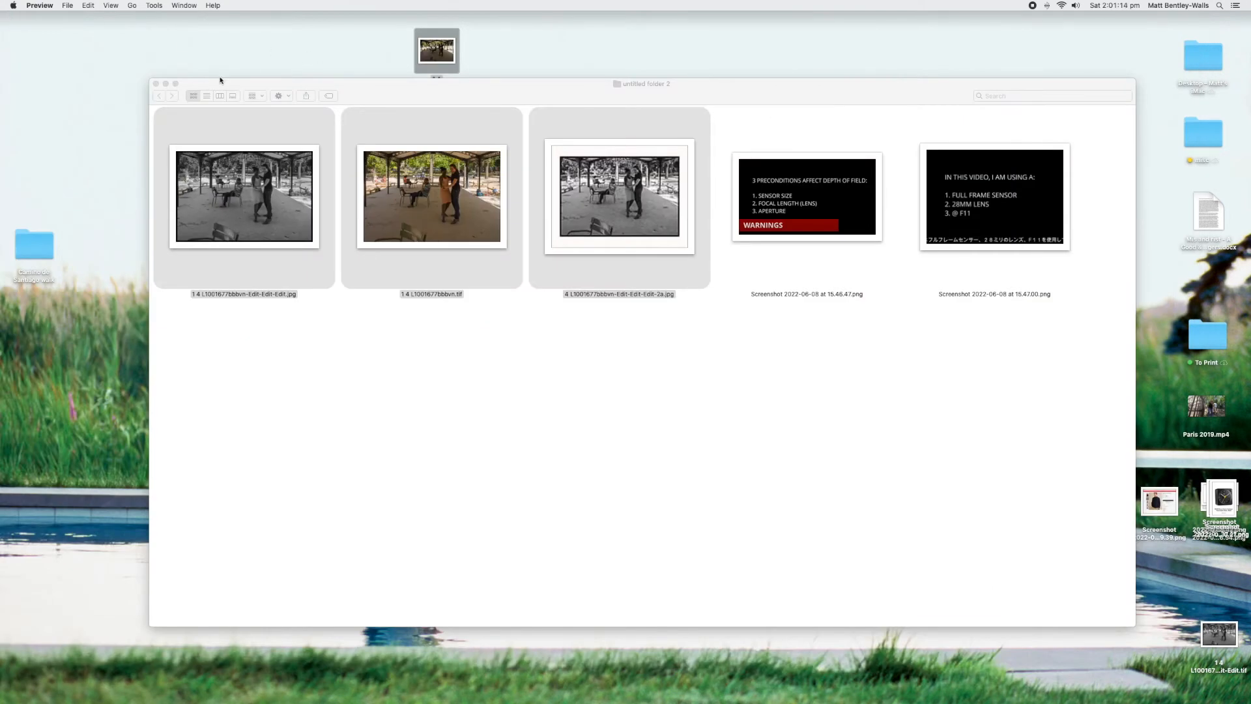
left_click(156, 83)
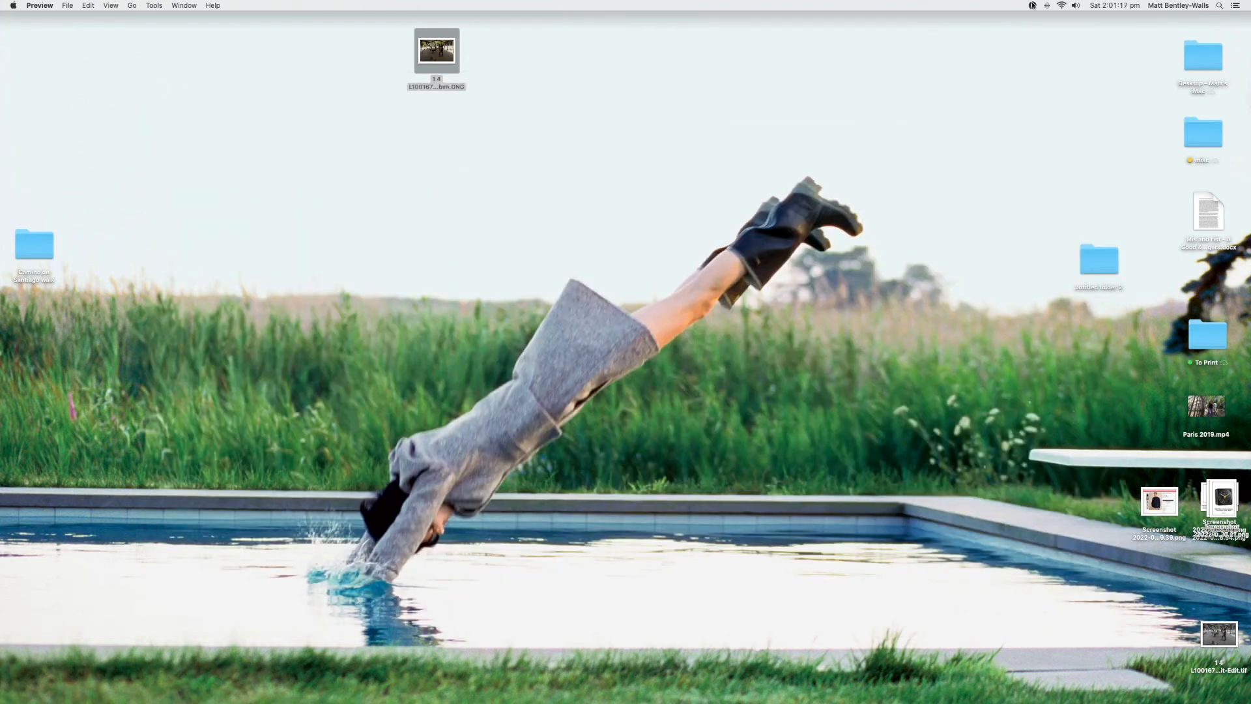